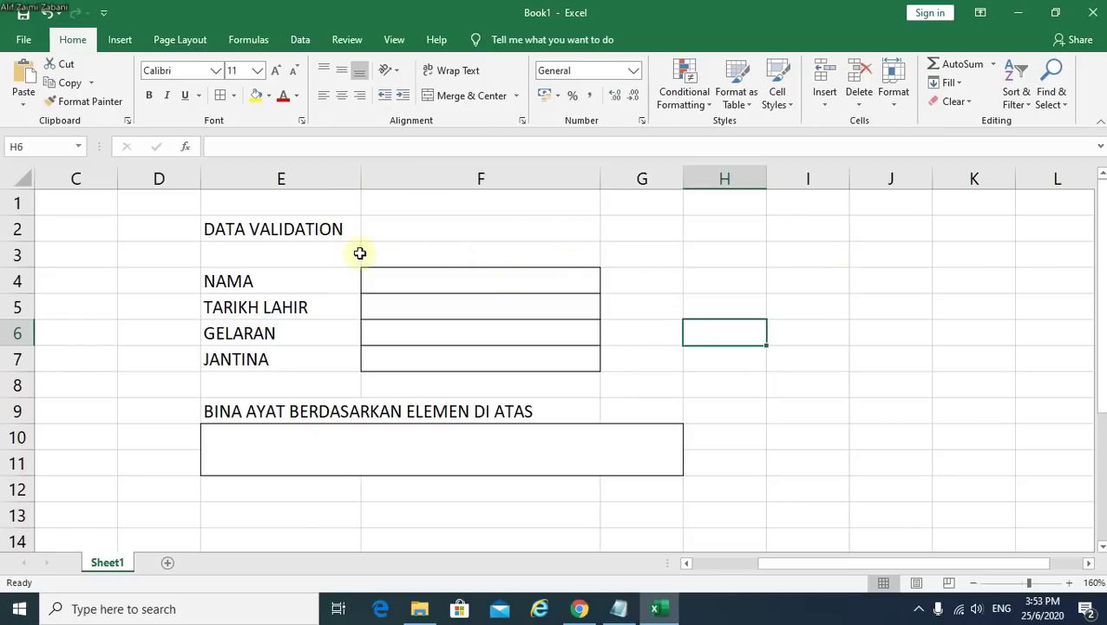
drag(217, 222, 700, 455)
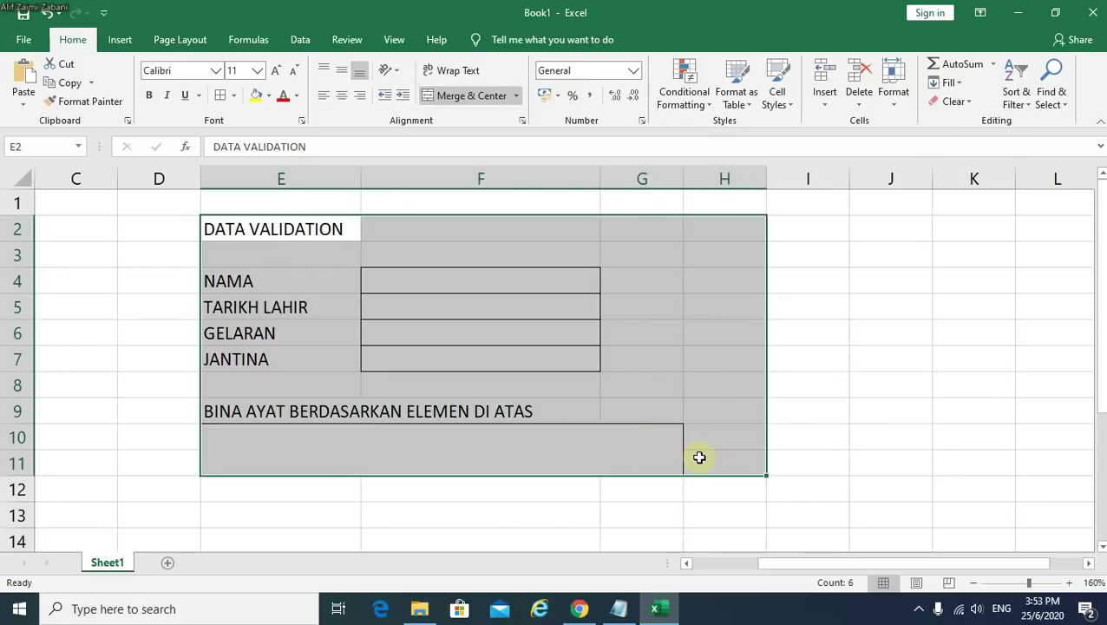
click(795, 441)
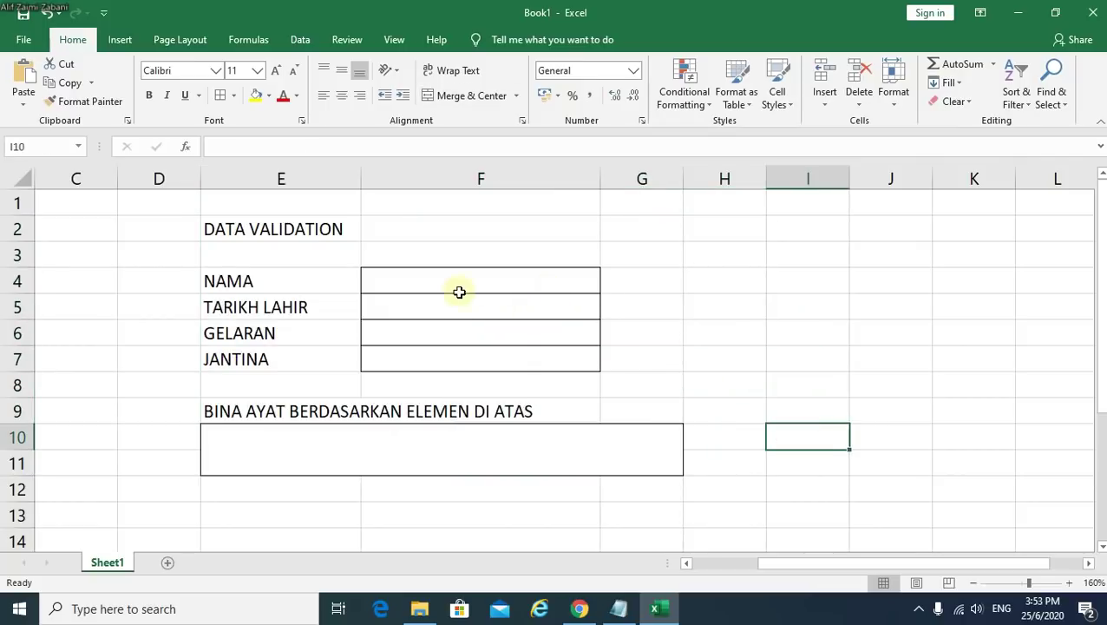
ctrl+scroll(558, 329, up, 1)
ctrl+scroll(557, 331, up, 1)
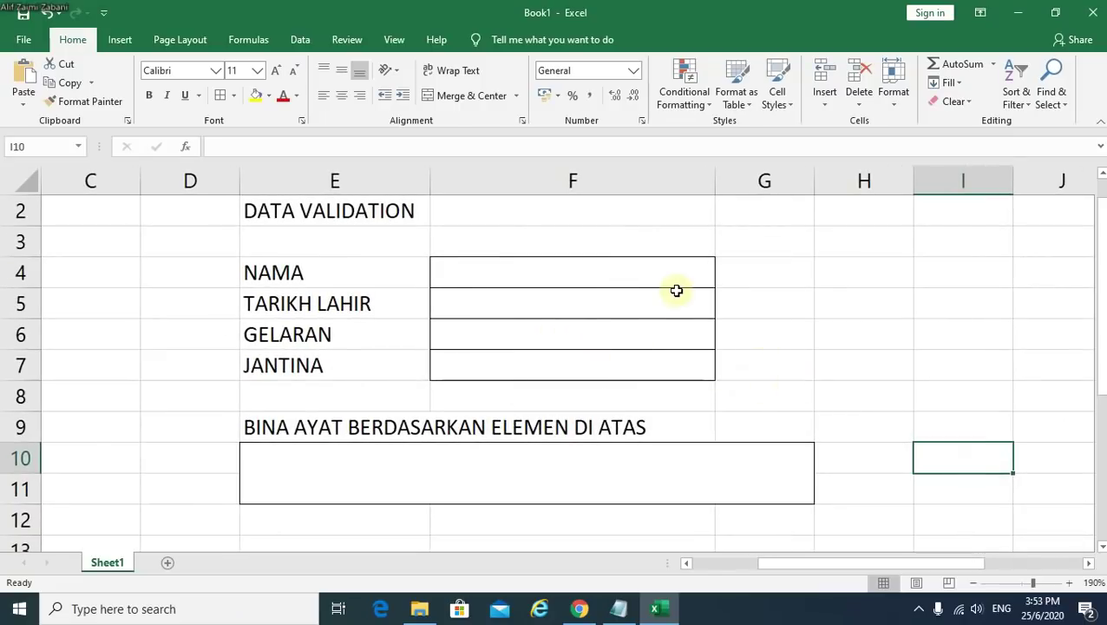
scroll(1077, 249, up, 1)
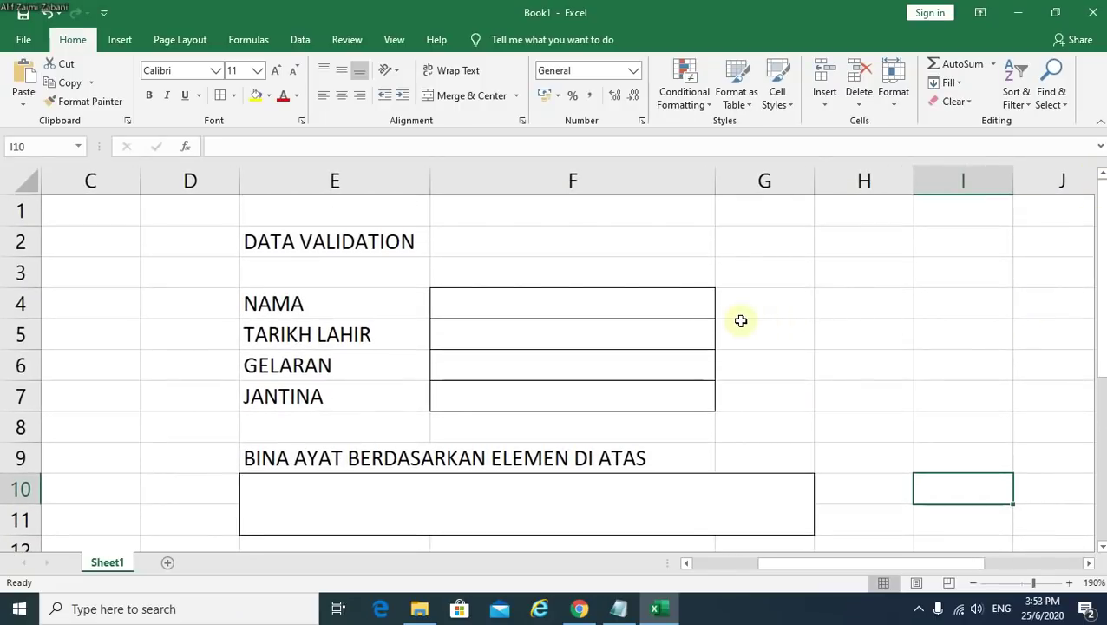
Start a data validation rule for the NAMA entry cell F4 that allows values by text length
click(540, 308)
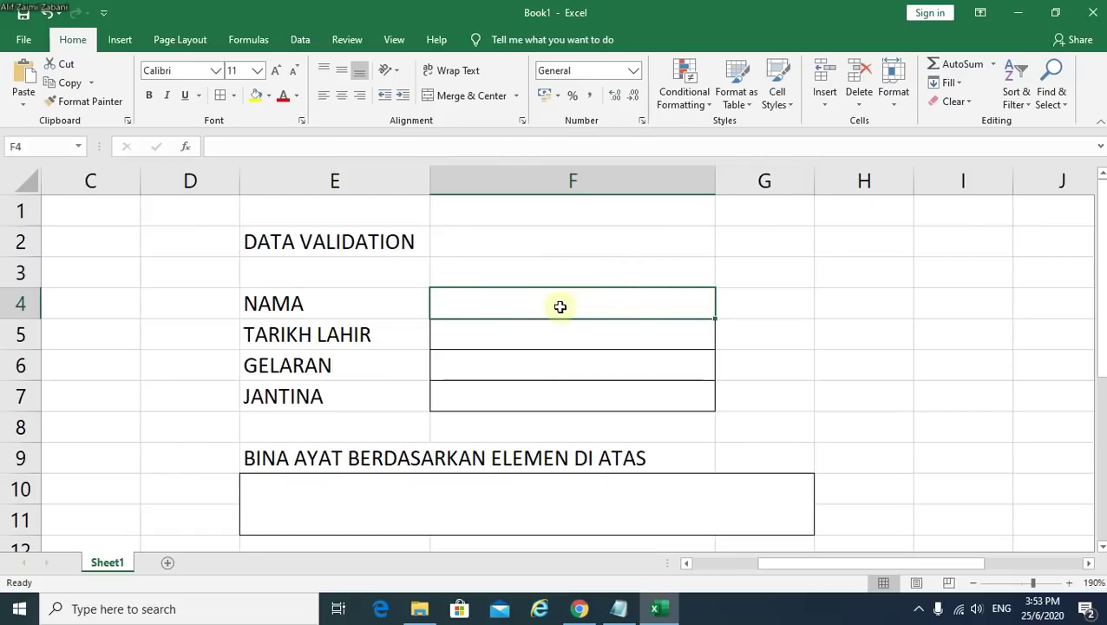
click(645, 301)
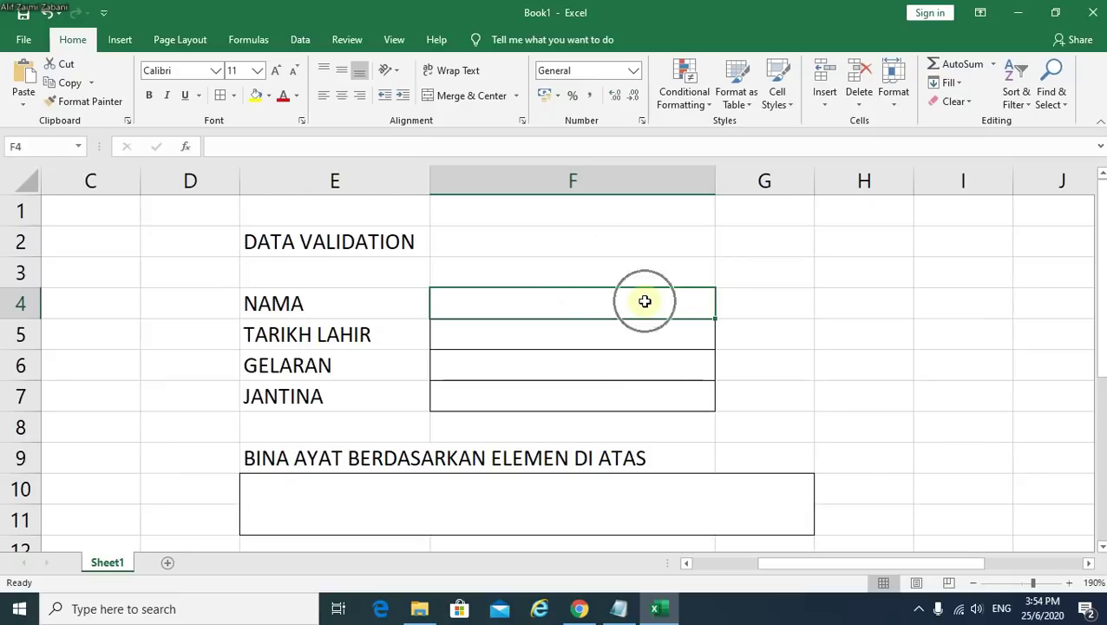
click(644, 301)
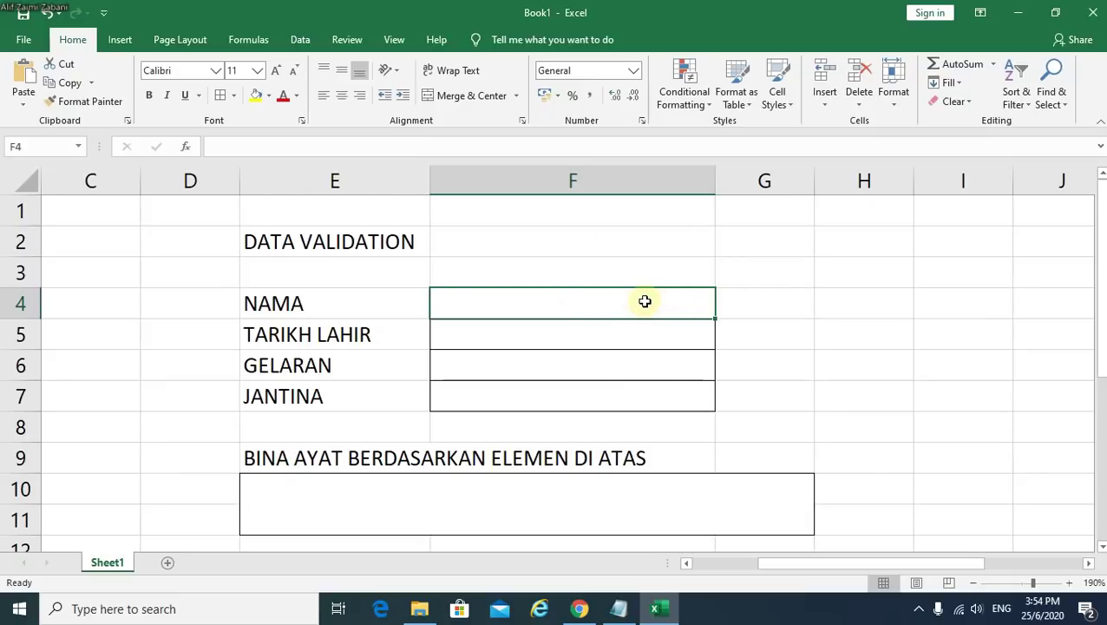
click(308, 46)
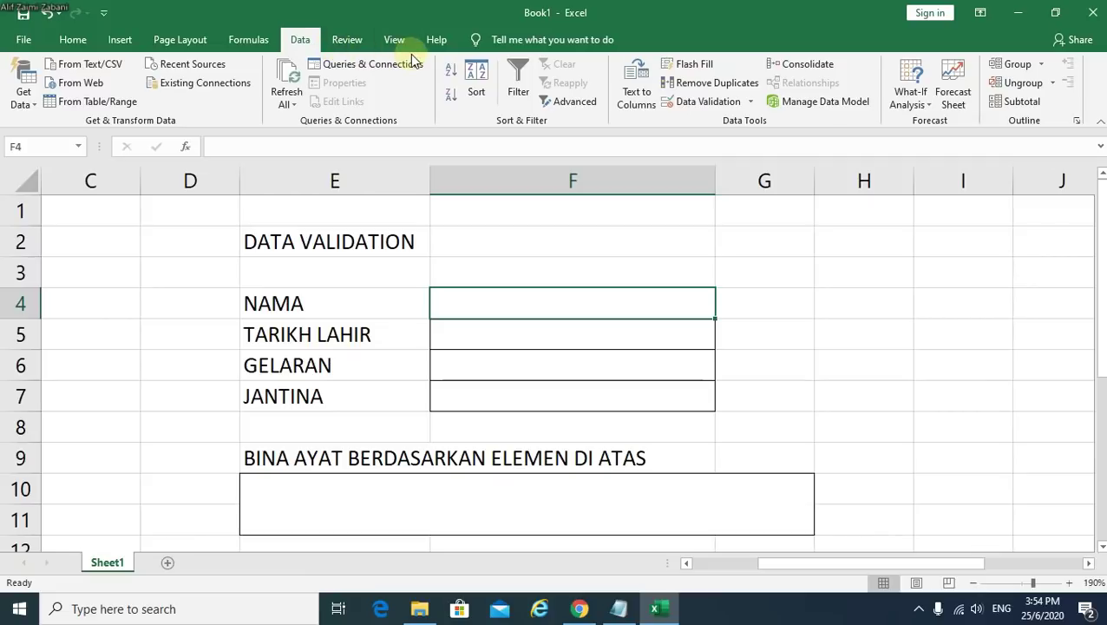
click(708, 103)
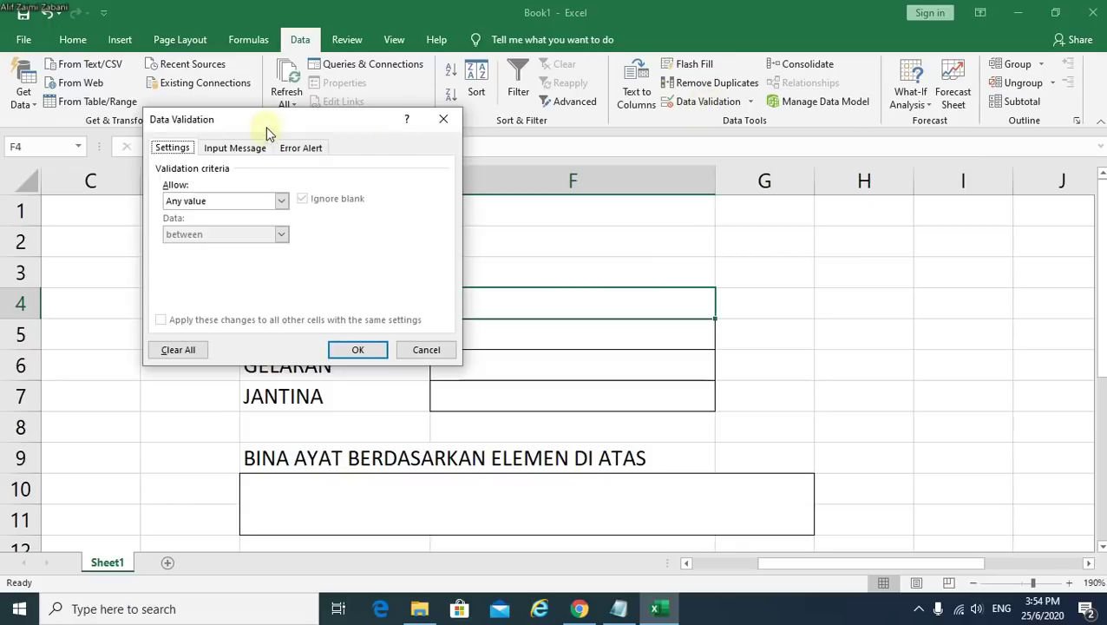
drag(267, 127, 859, 196)
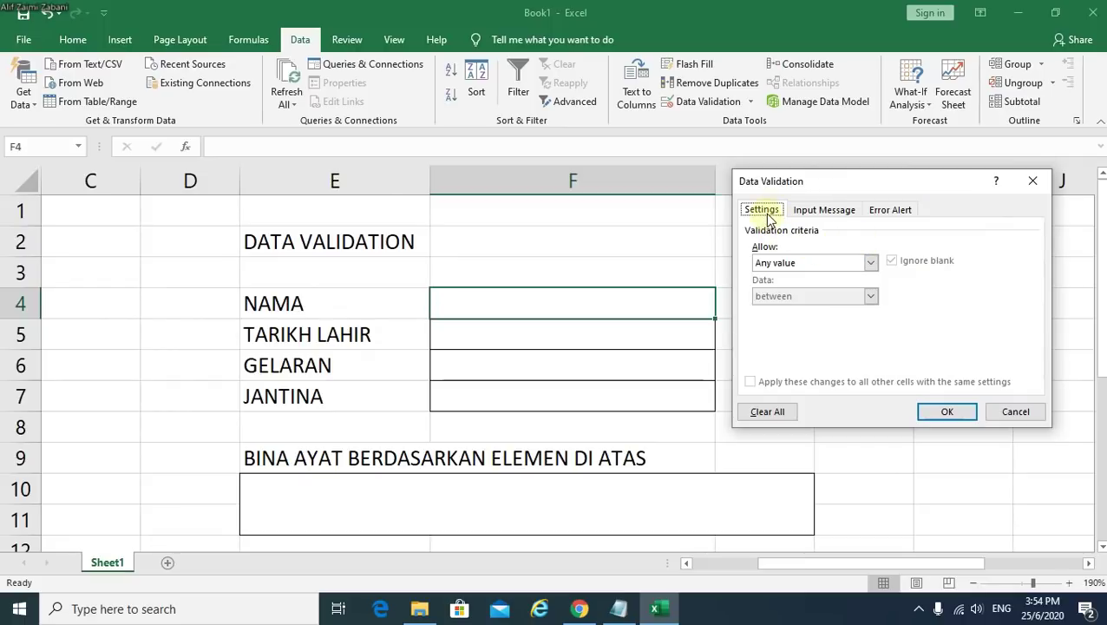
click(778, 263)
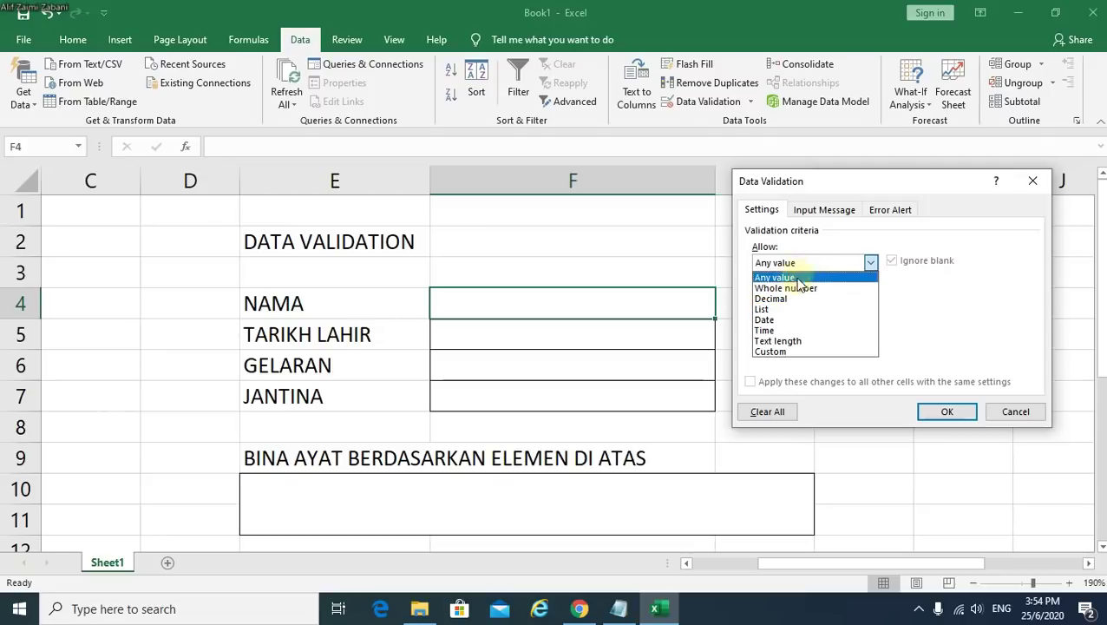
click(803, 341)
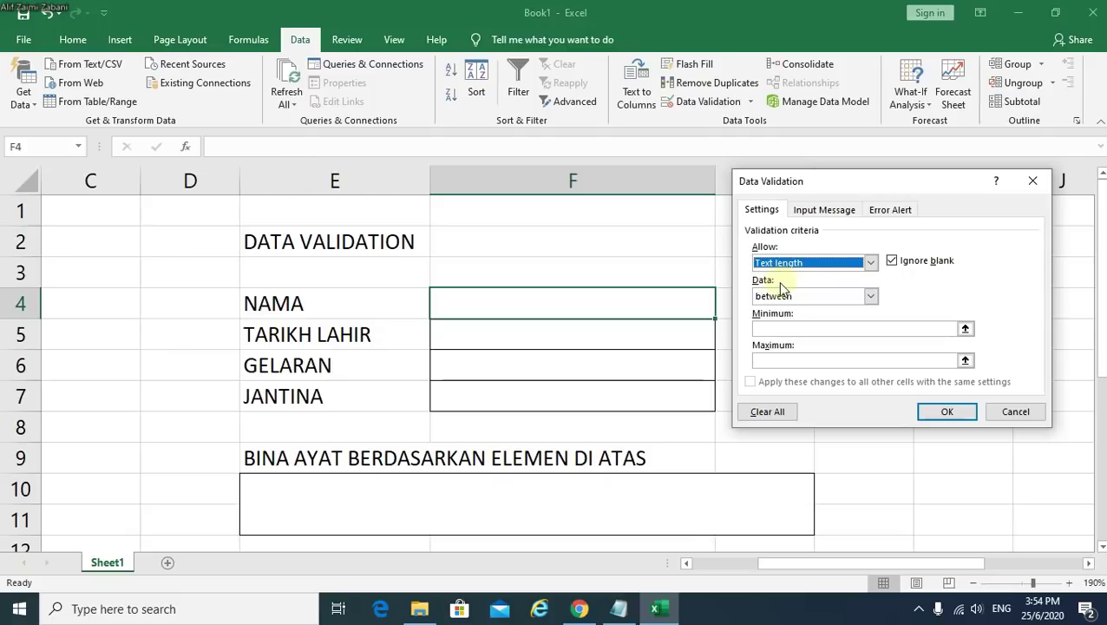
Limit the allowed text length to between a minimum of 3 and a maximum of 10
click(867, 296)
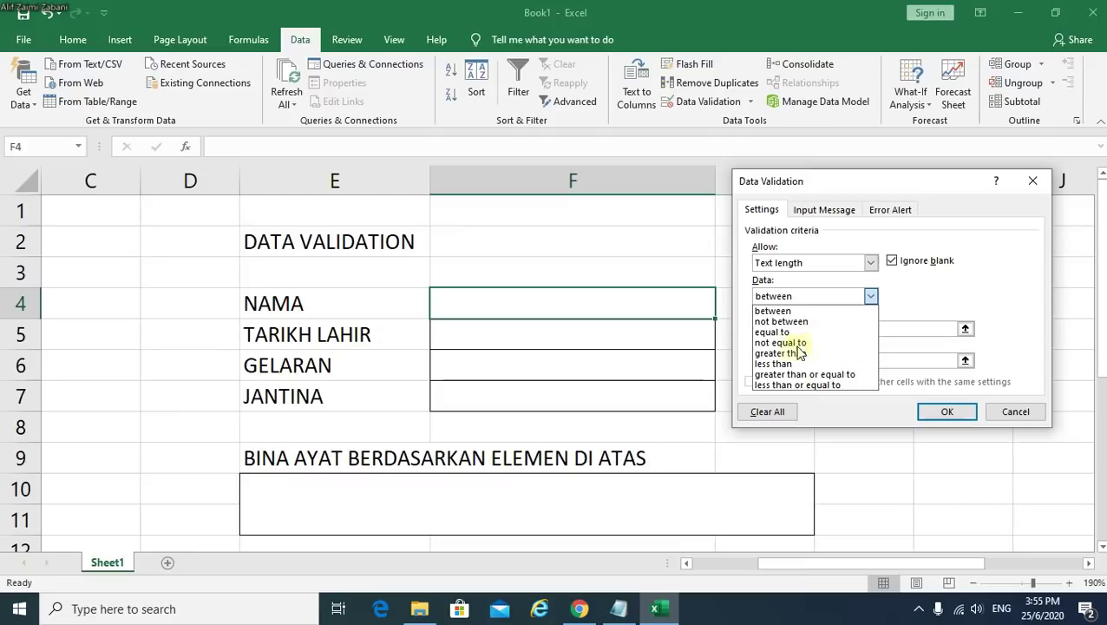
click(820, 311)
click(853, 327)
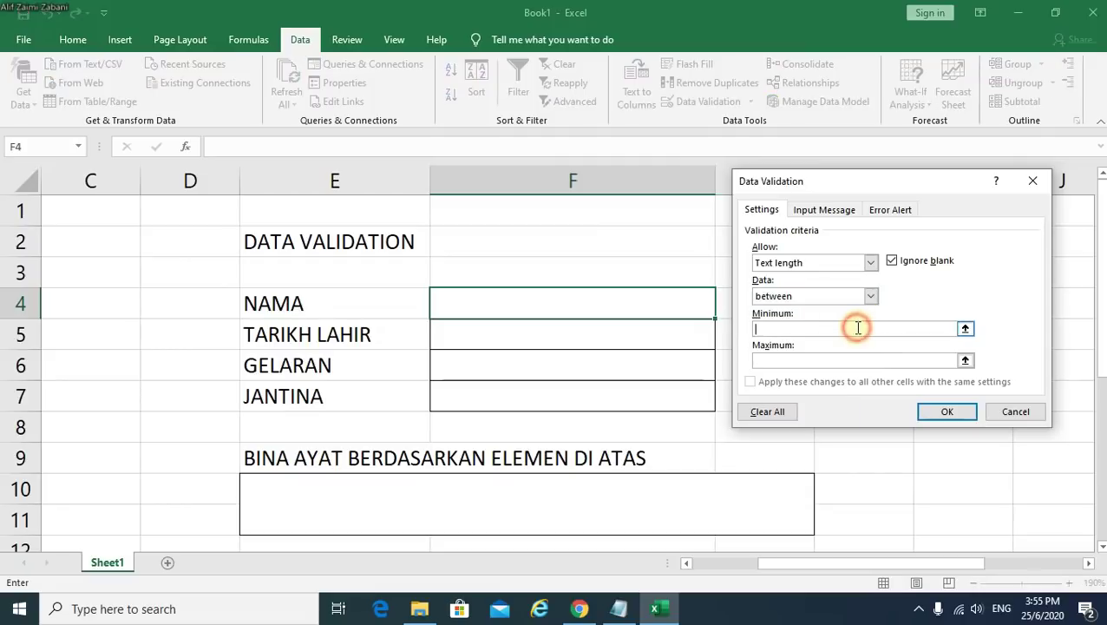
click(802, 360)
click(815, 328)
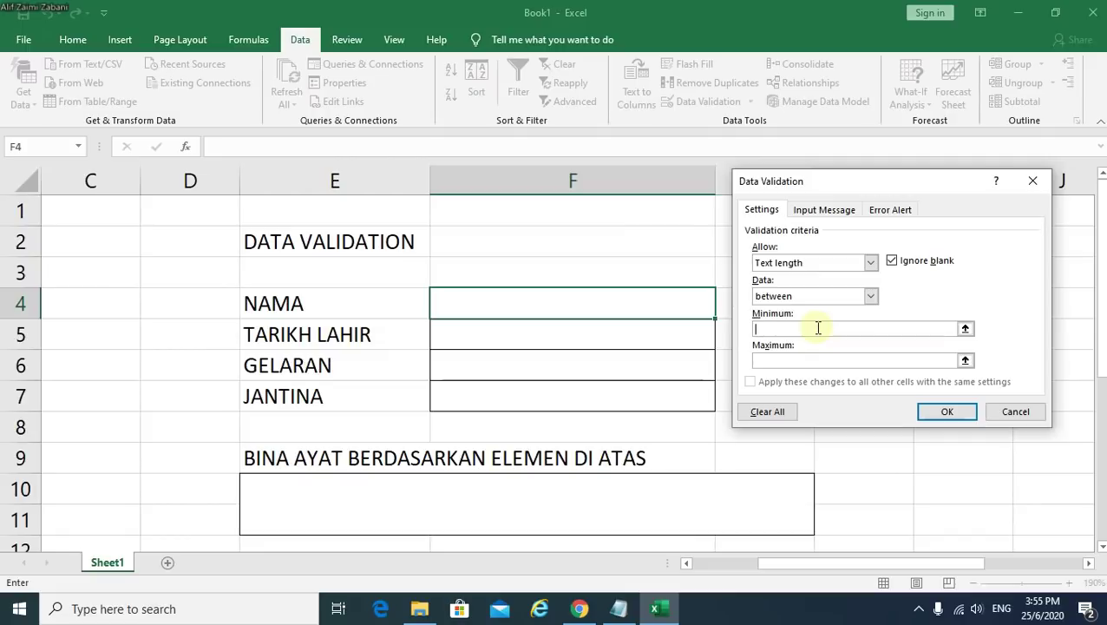
text(3)
click(801, 363)
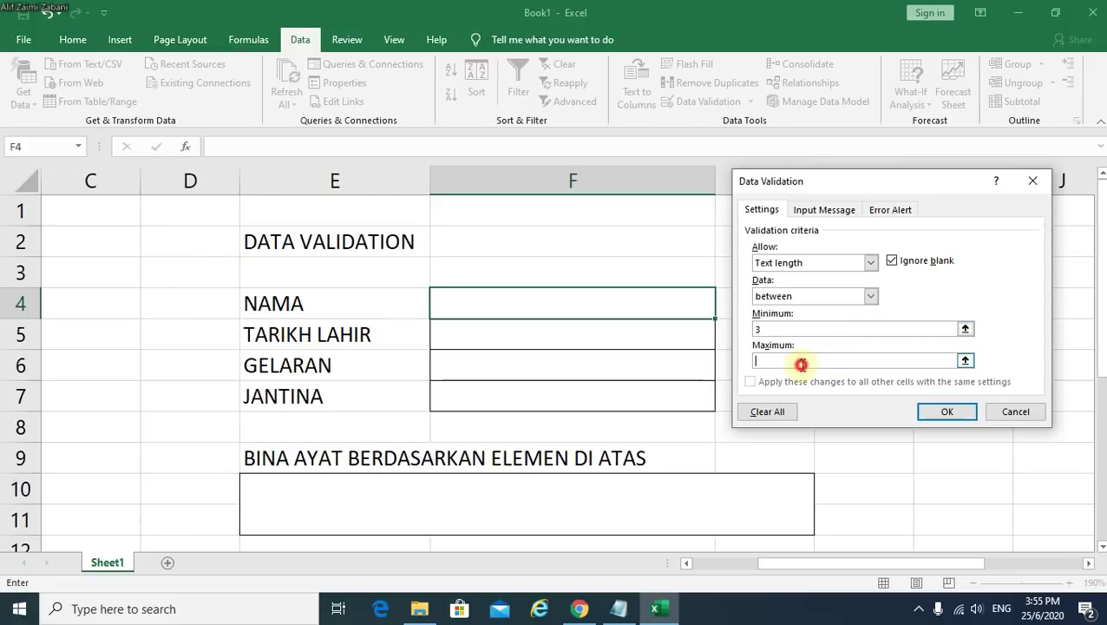
text(10)
Add an input message titled PANDUAN with the text "SILA ISI ANTARA 3 HINGGA 10 KARAKTER"
click(823, 210)
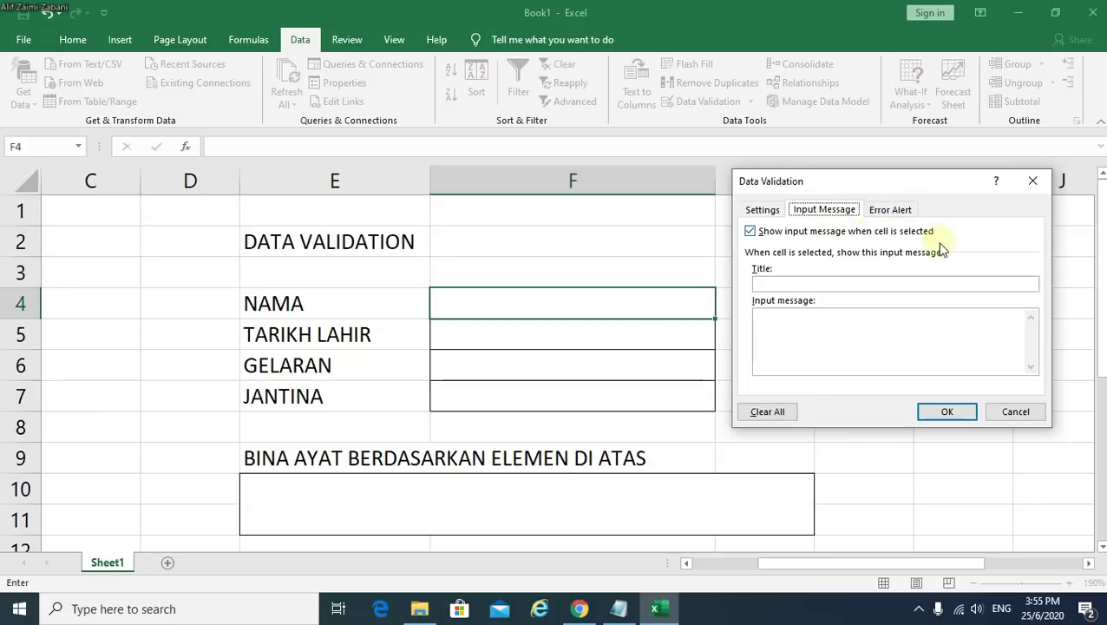
click(849, 286)
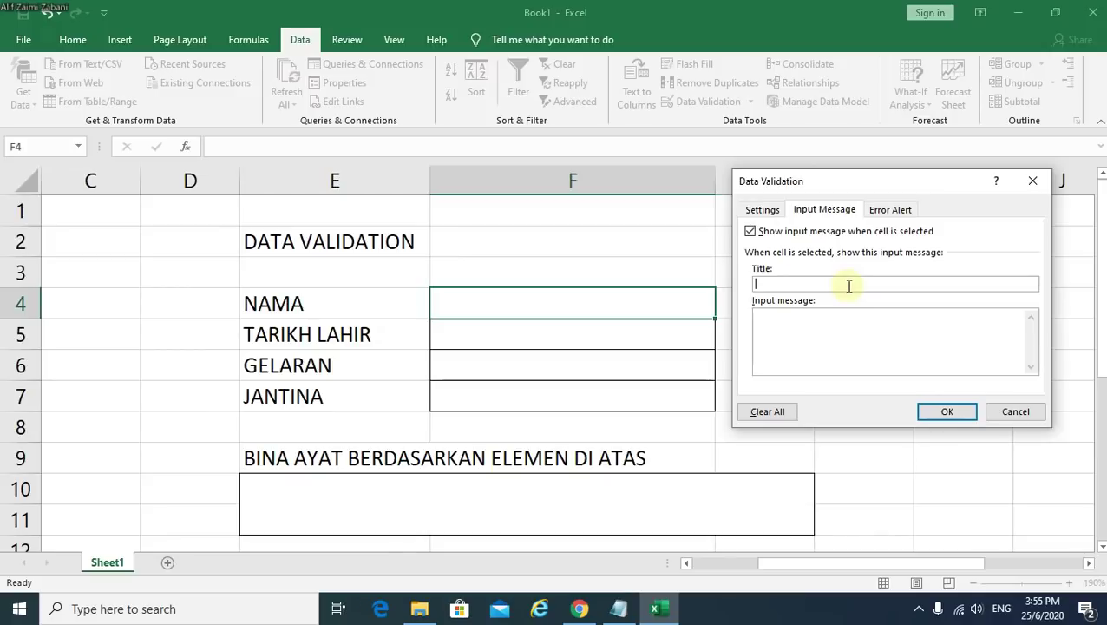
text(PANDUAN)
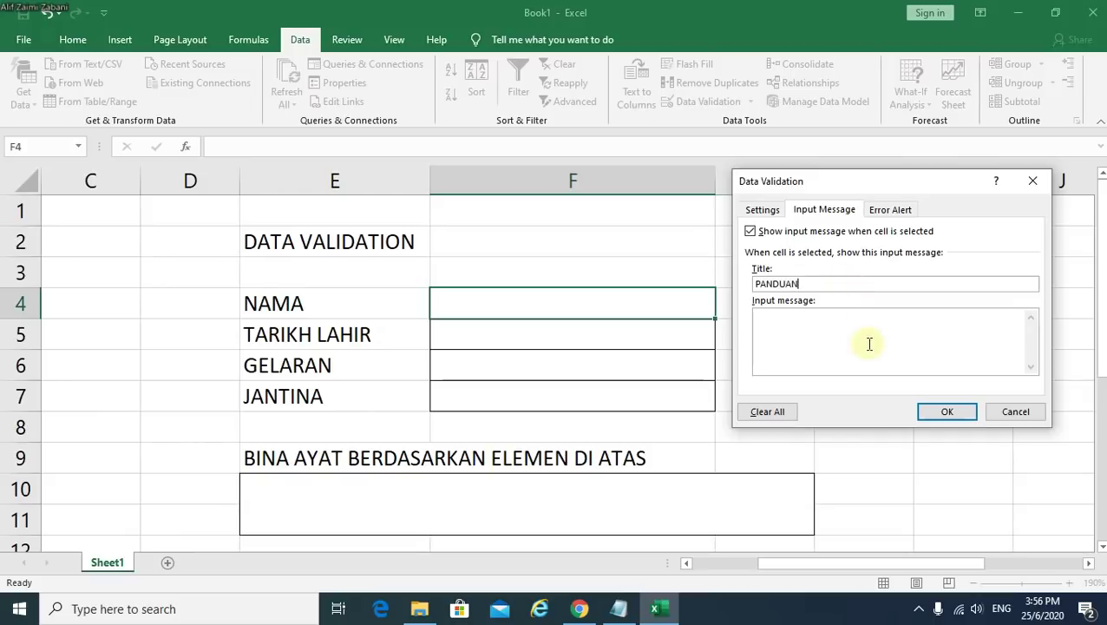
click(868, 341)
text(SILA ISI ANTARA 3 HINGGA 10)
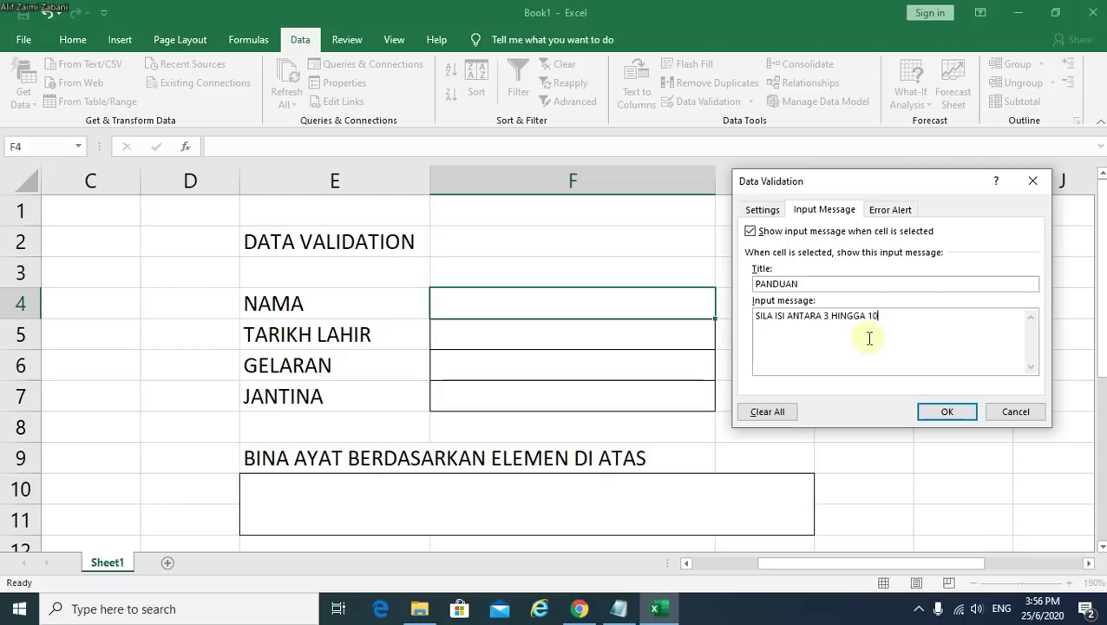
text( KARAKTER)
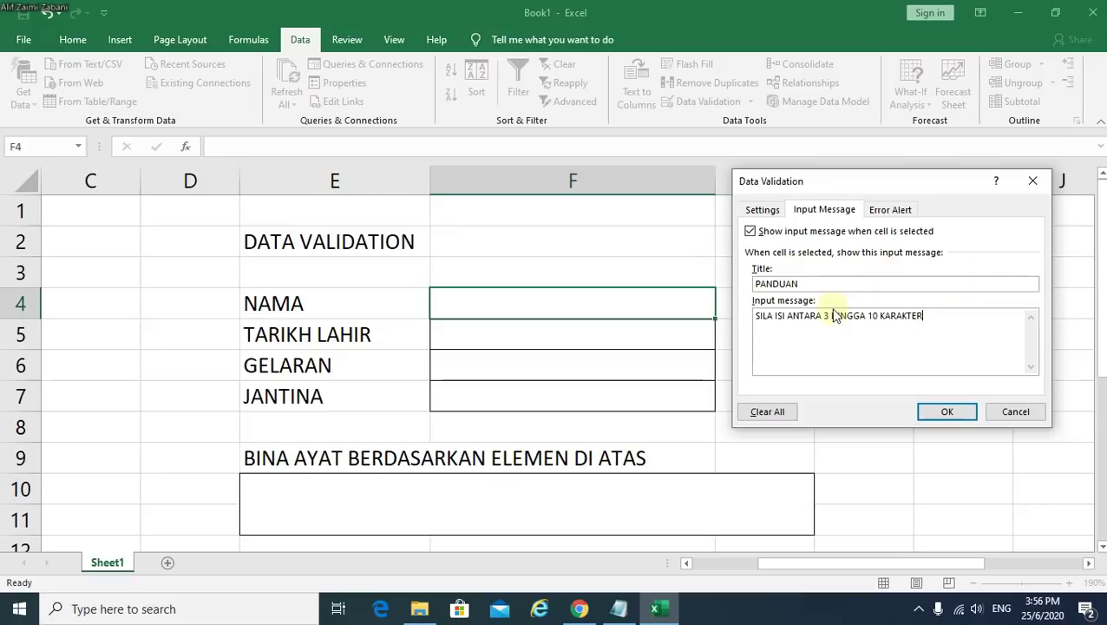
Try the Warning and Information styles for the rule's error alert, and set the style to Stop
click(889, 216)
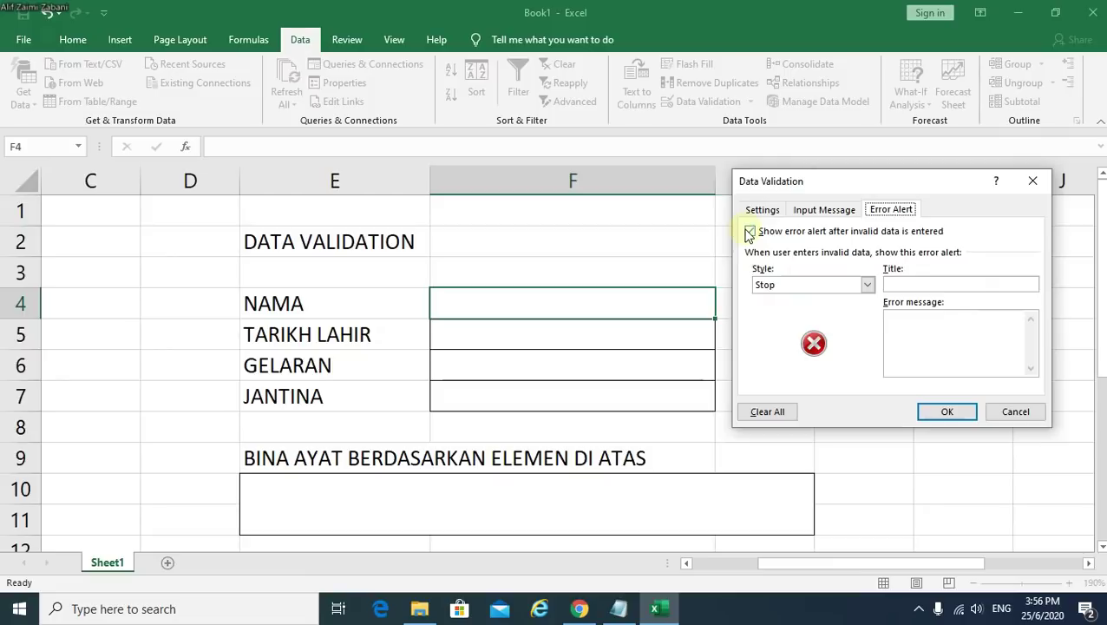
click(803, 284)
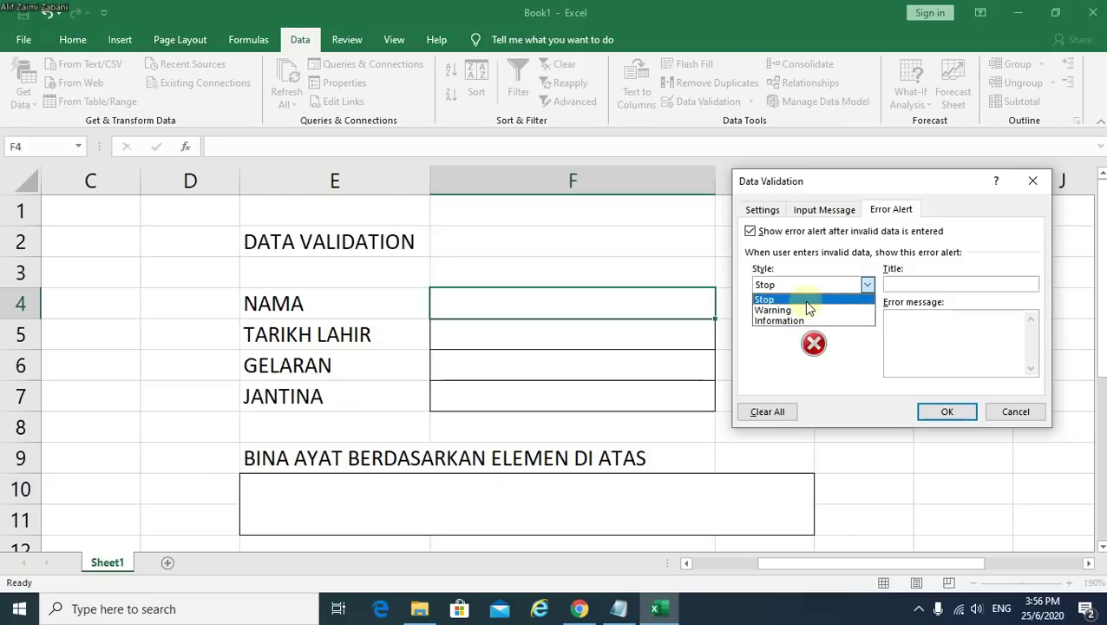
click(803, 299)
click(837, 286)
click(781, 310)
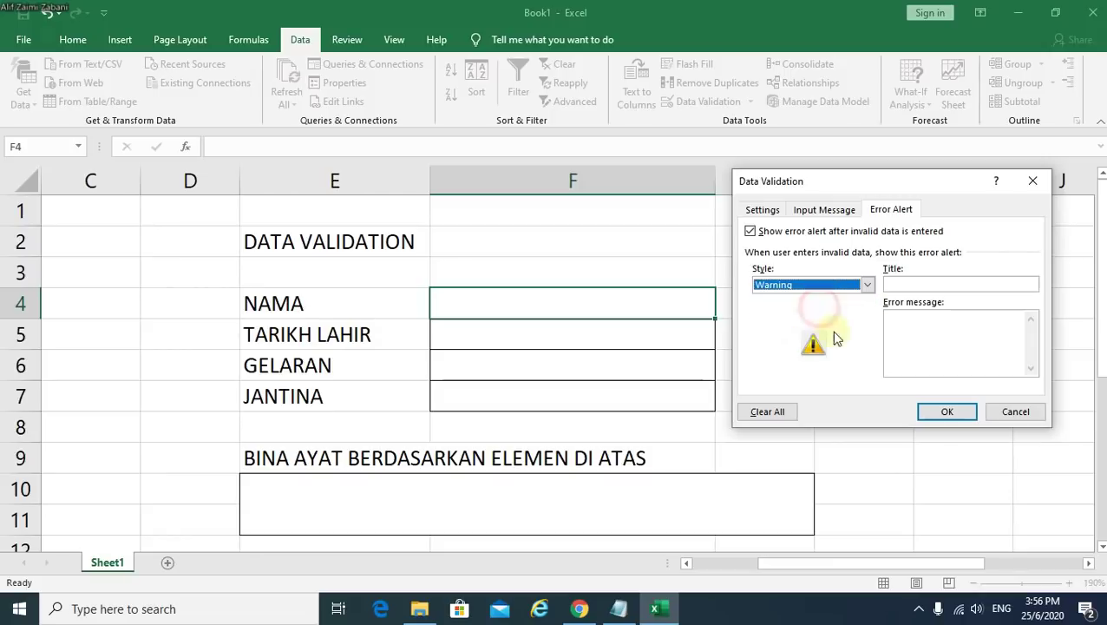
click(785, 289)
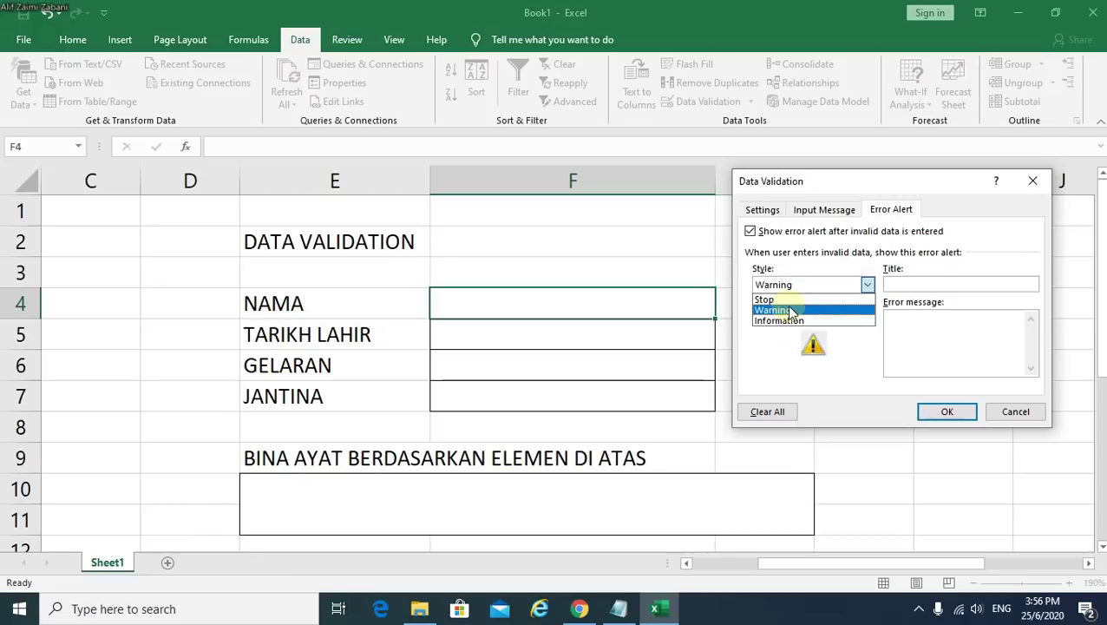
click(788, 318)
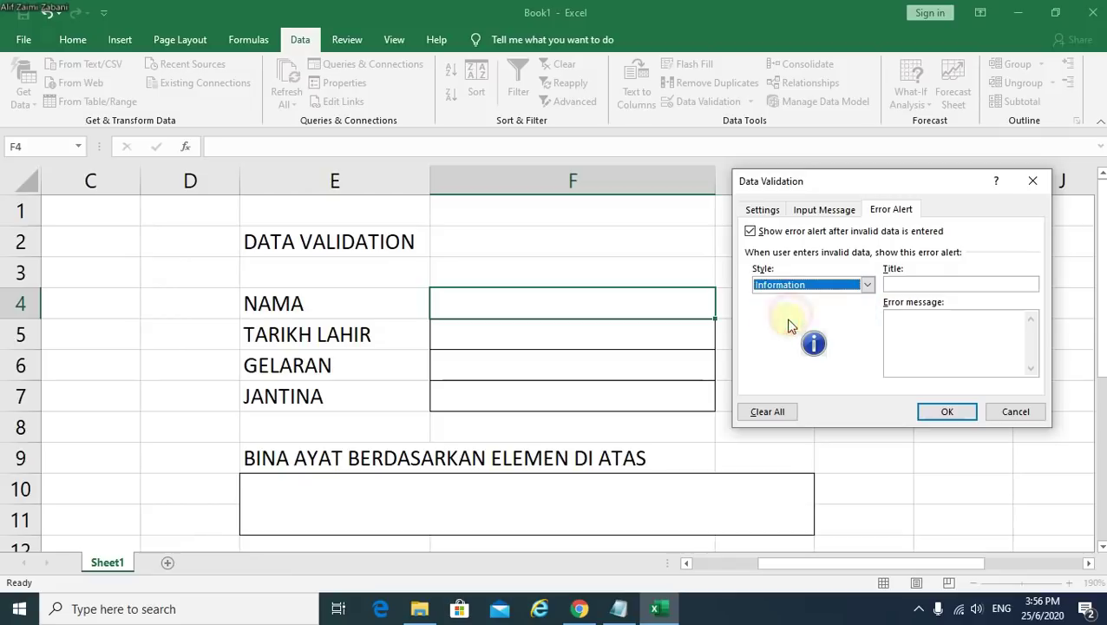
click(840, 283)
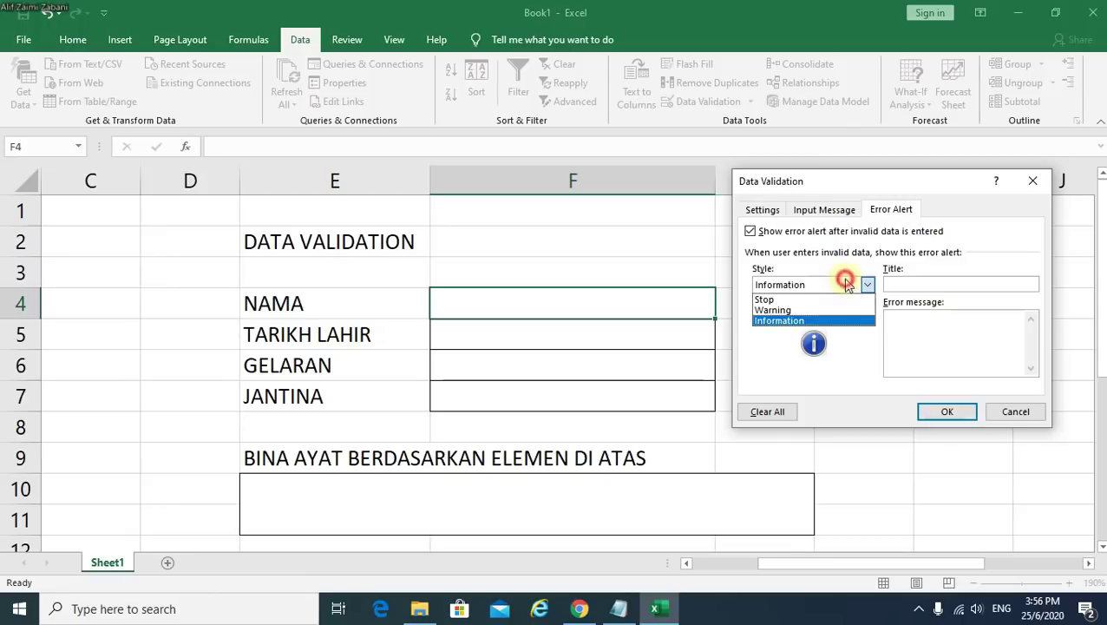
click(767, 304)
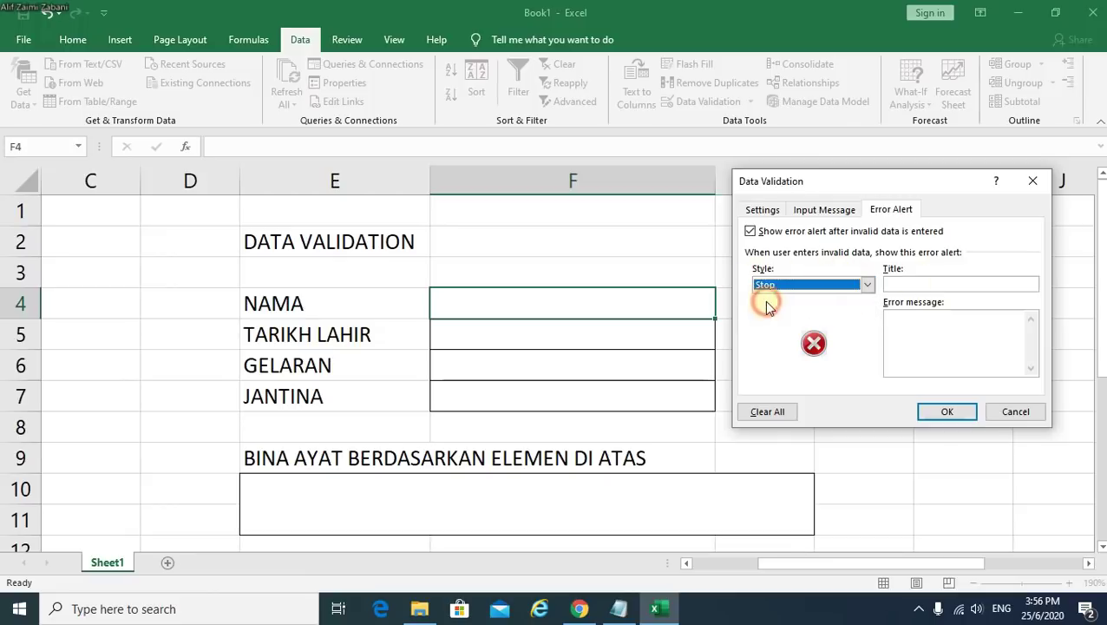
Title the error alert AMARAN with the message "SILA BACA PANDUAN", and apply the validation rule to the cell
click(959, 285)
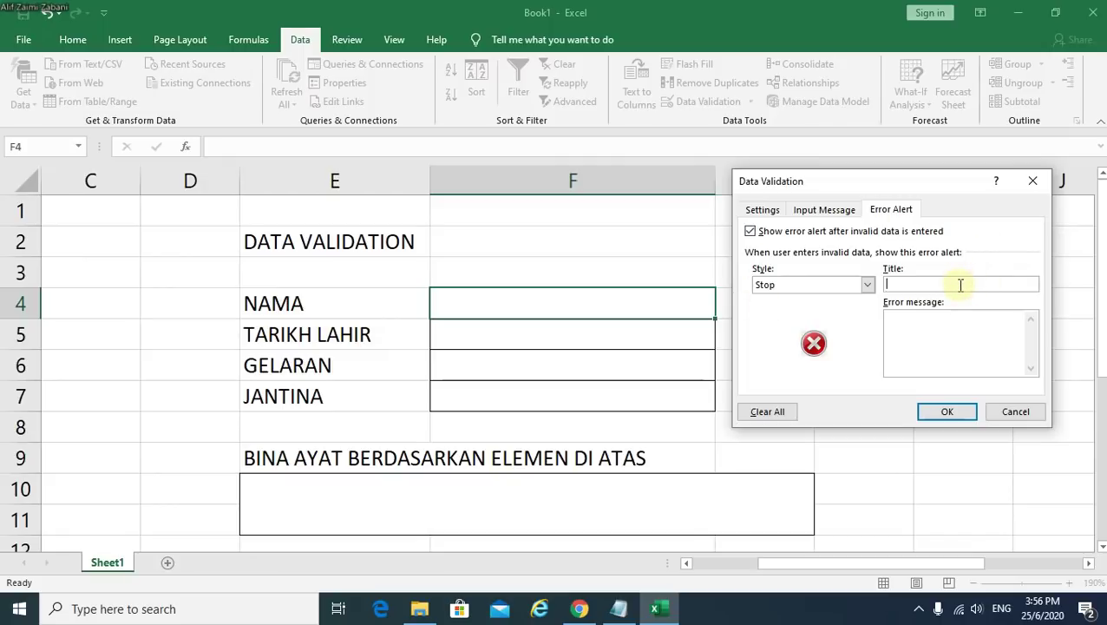
text(AMARAN)
click(954, 328)
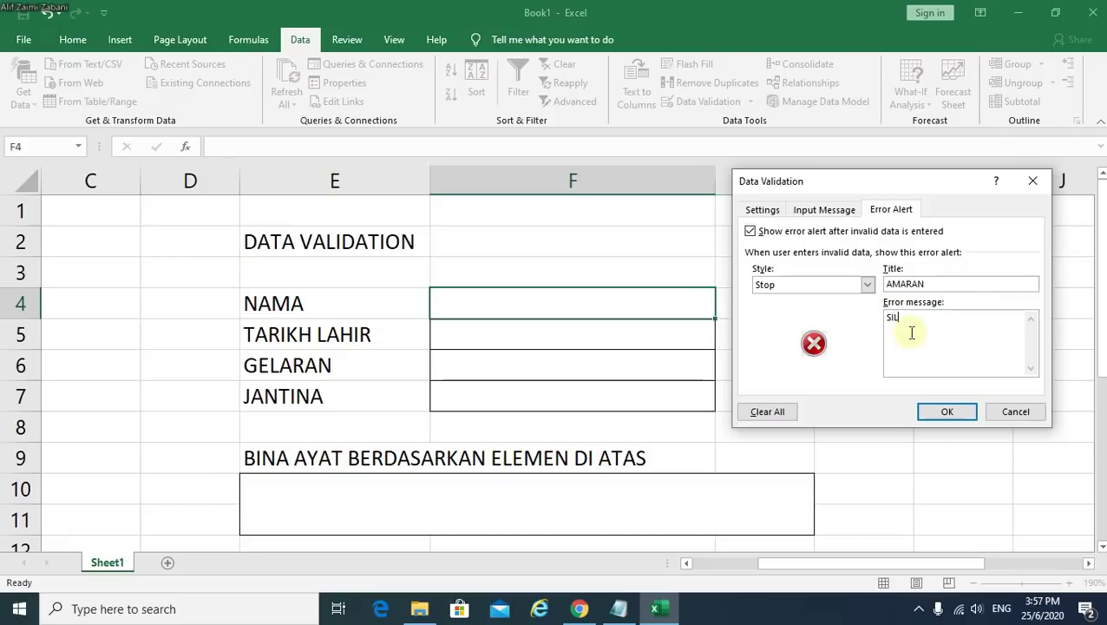
text(SILA BACA PANDA)
key(BackSpace)
text(UANB)
click(759, 210)
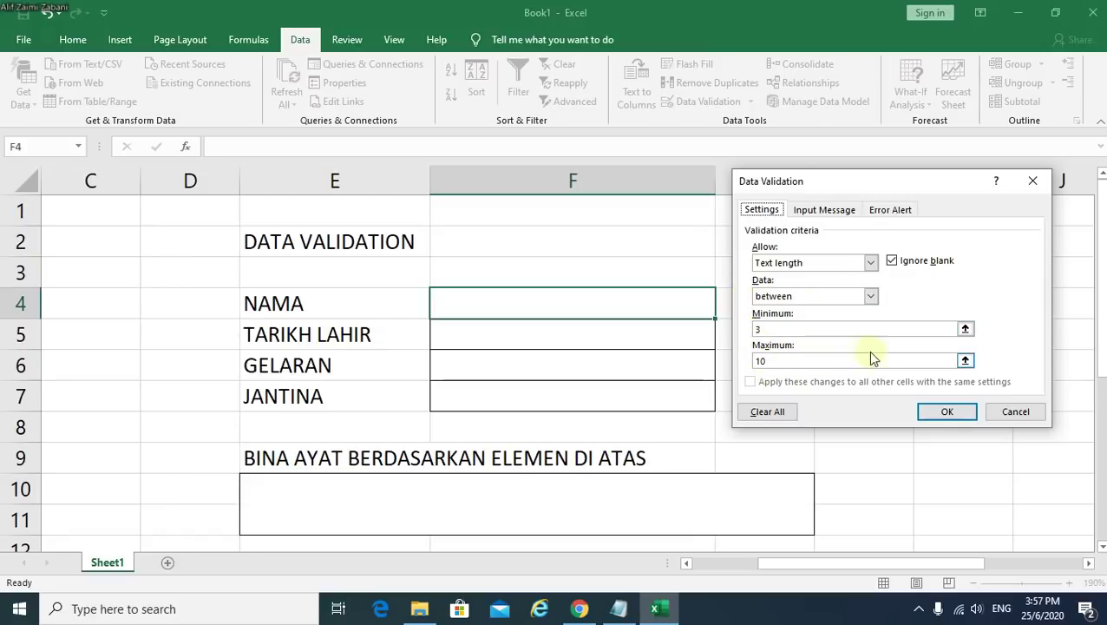
click(946, 413)
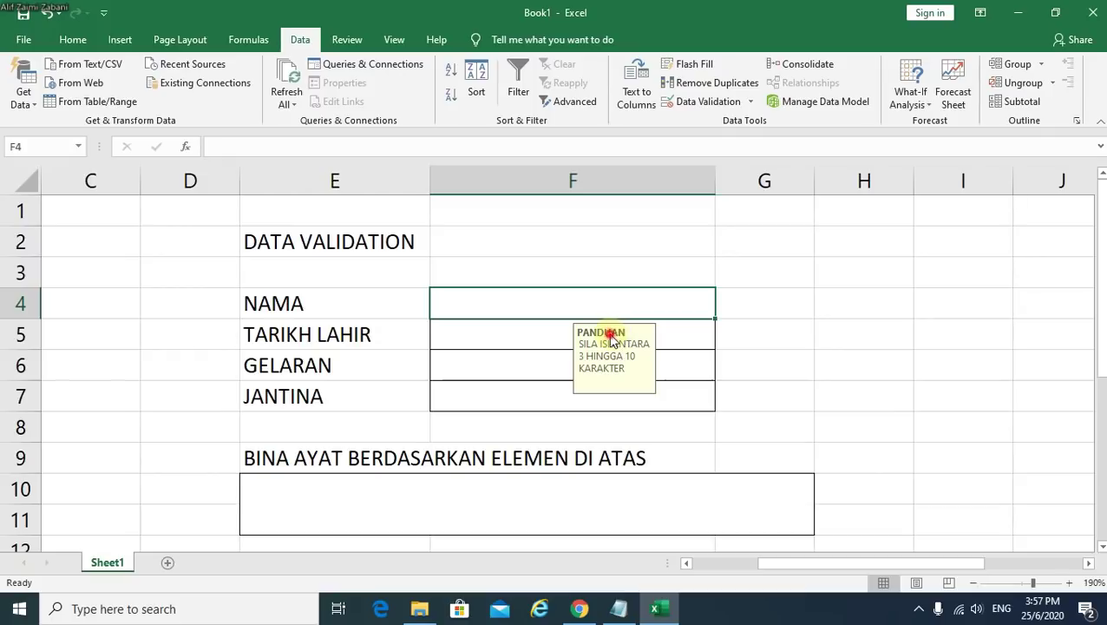
Move the PANDUAN note beside the entry cells and enter a person's first name in F4
drag(608, 342, 772, 280)
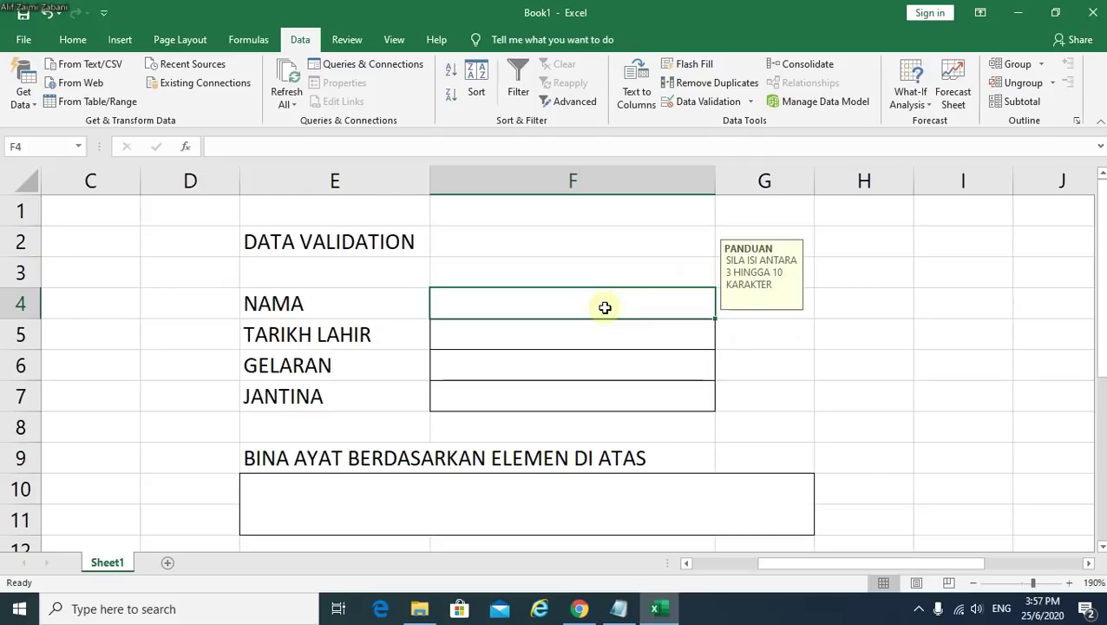
text(ALIF)
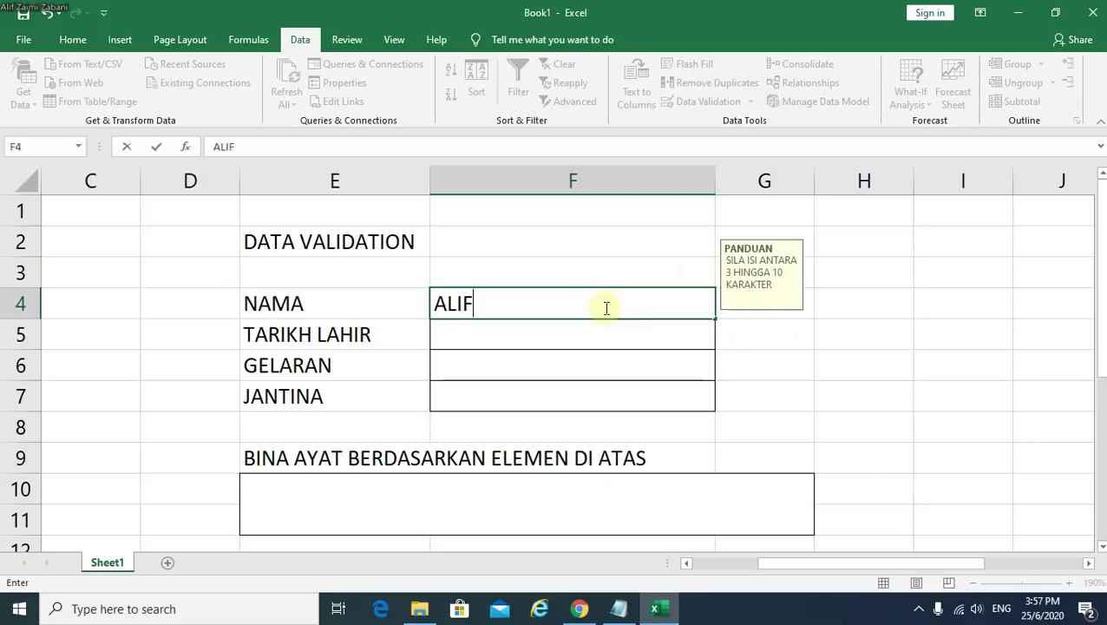
key(Return)
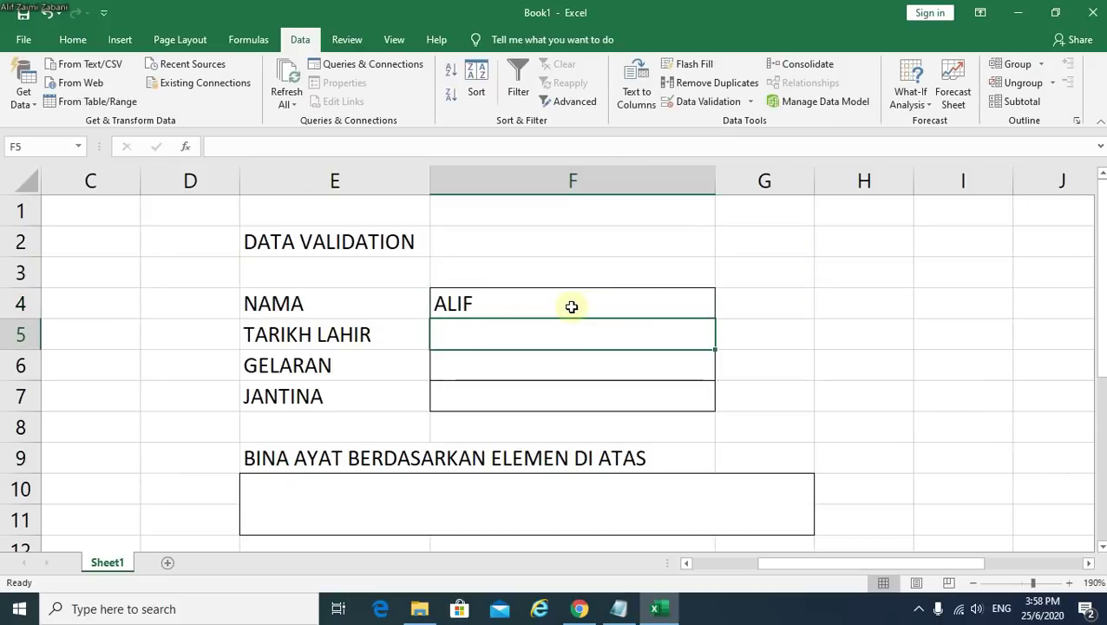
Test the text-length rule by replacing the name in F4 with a two-letter entry, and choose to retry from the alert
click(539, 308)
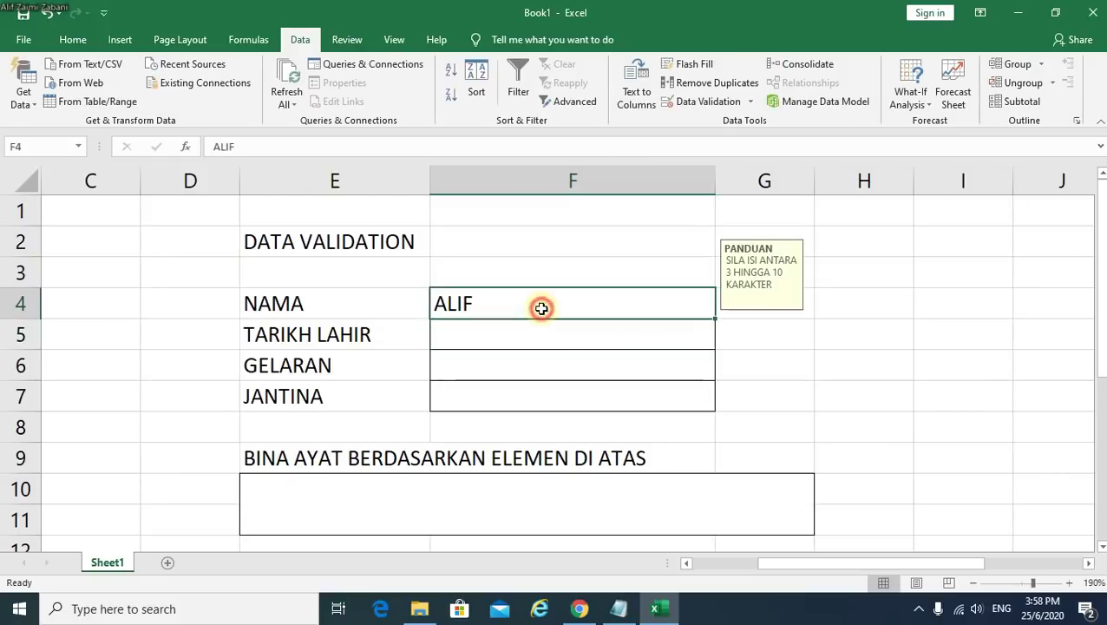
text(A)
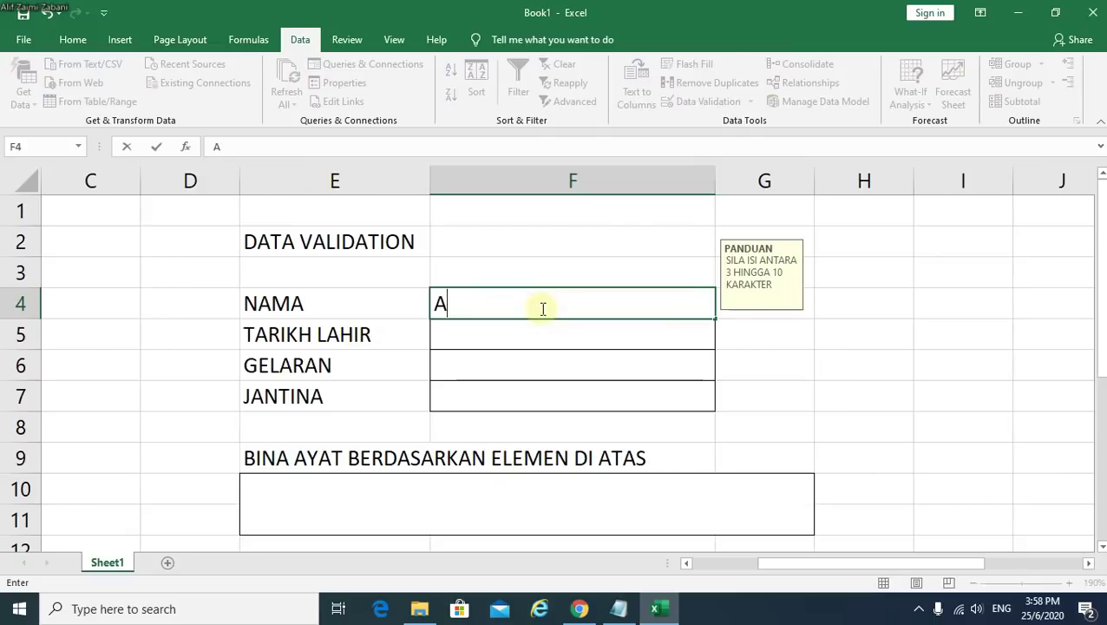
text(L)
key(Return)
drag(557, 285, 525, 186)
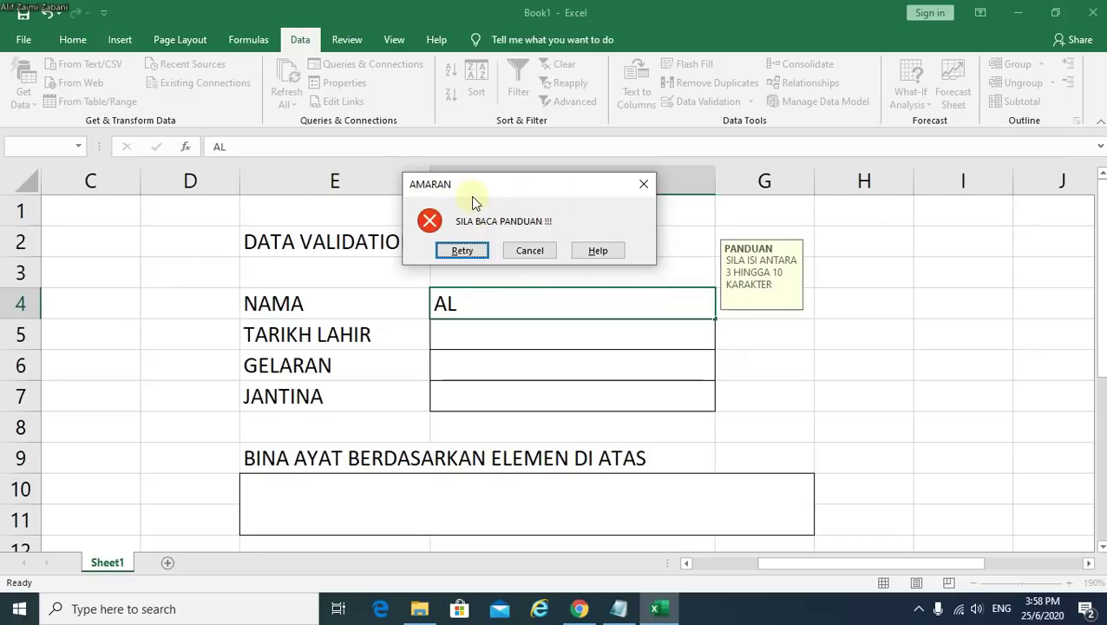
click(469, 251)
Extend the two-letter entry in F4 to a four-letter name
click(520, 302)
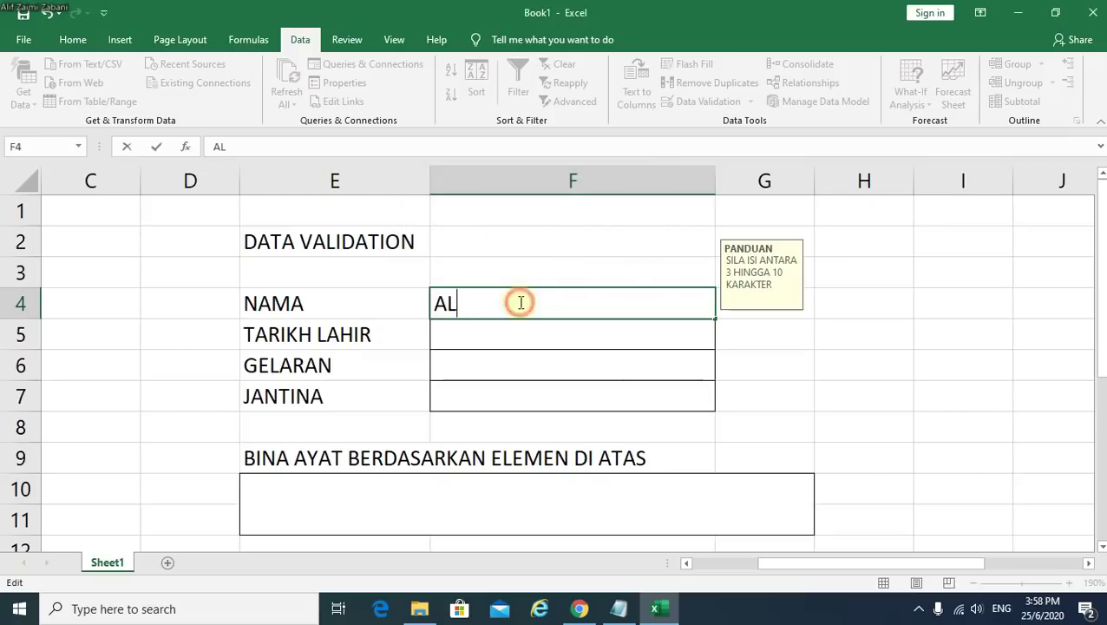
text(ZA)
key(Return)
click(518, 301)
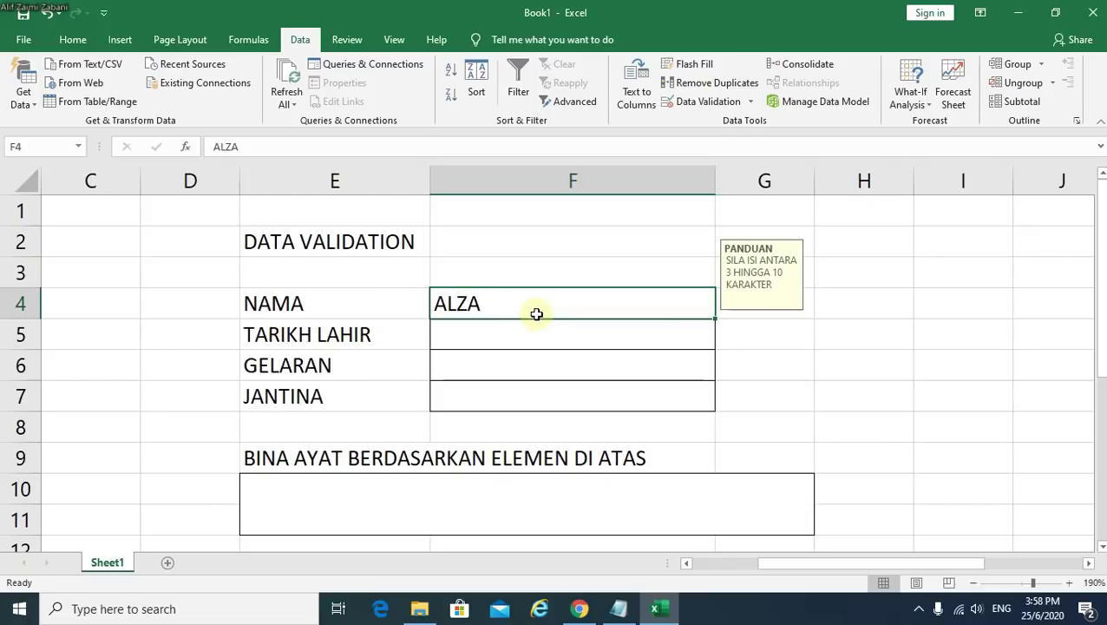
Label the NAMA row's validation type as "TXT LGTH" in G4
click(761, 338)
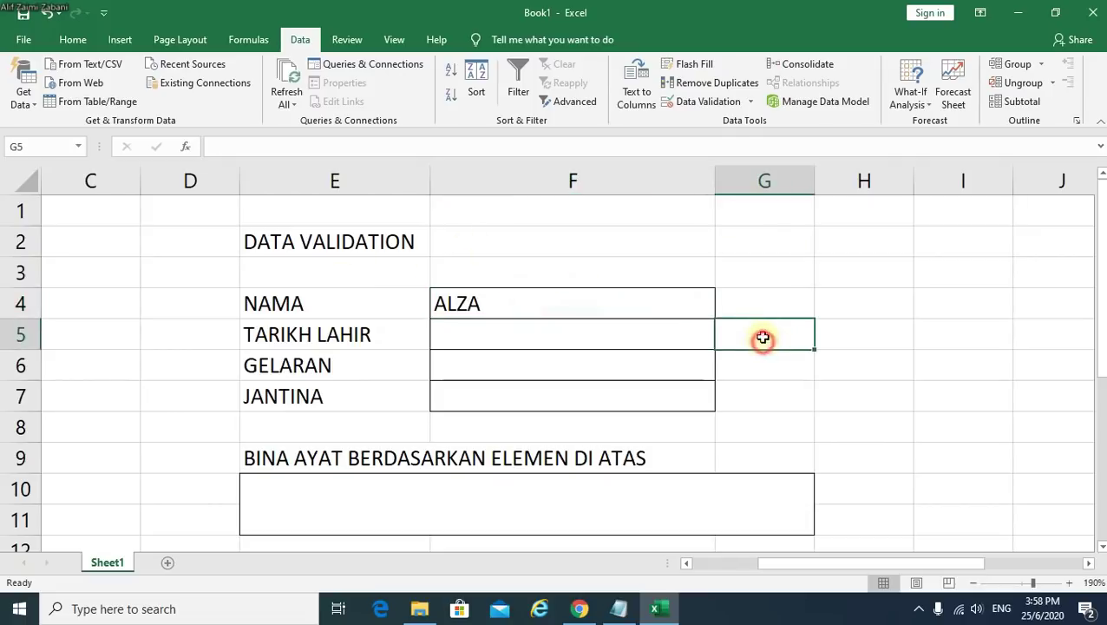
click(785, 310)
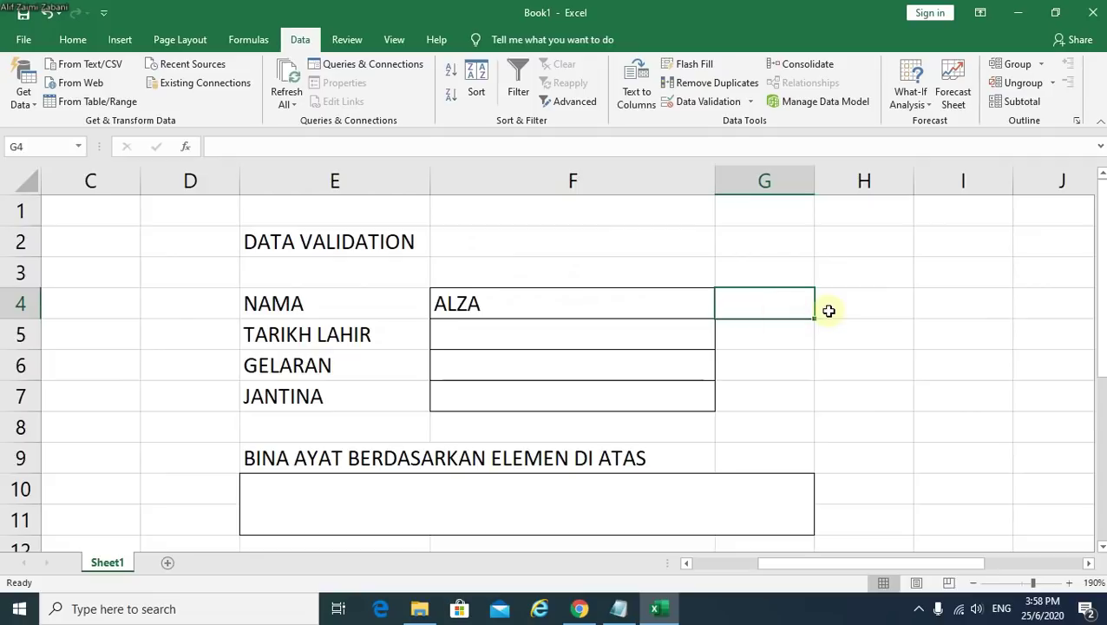
text(TXT LGTH)
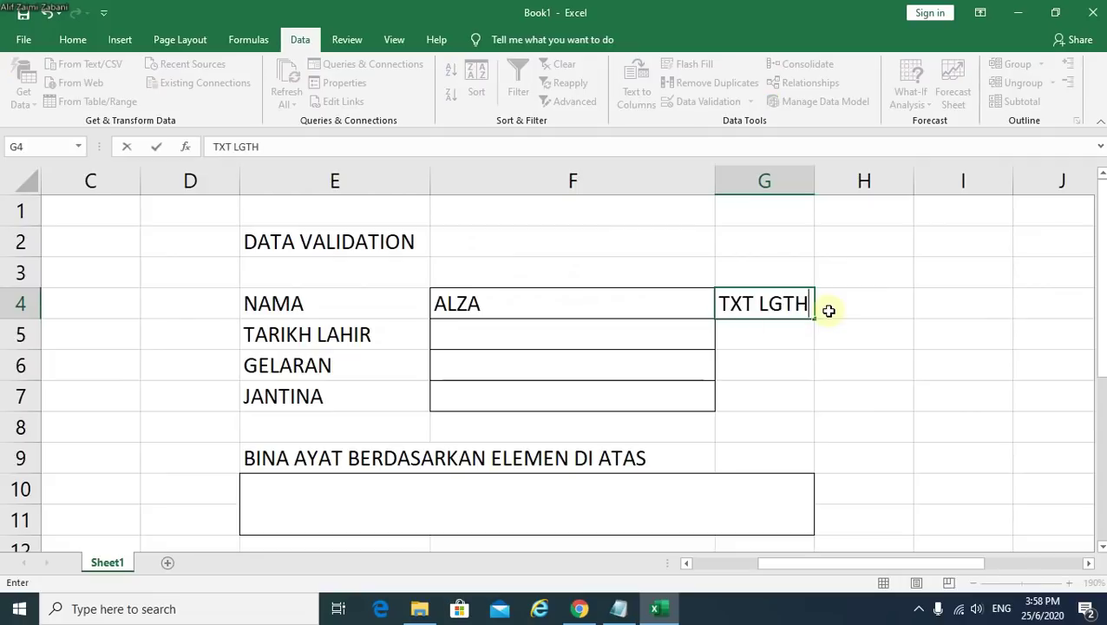
click(544, 333)
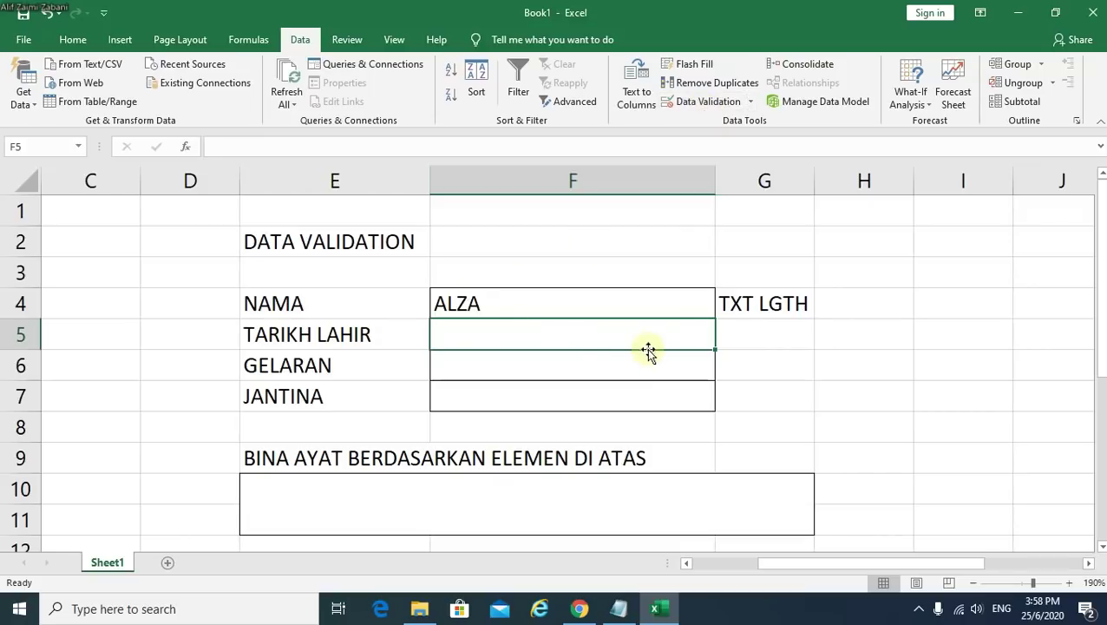
Add a validation rule to the TARIKH LAHIR cell F5 allowing only dates greater than or equal to 1/1/1957
click(706, 101)
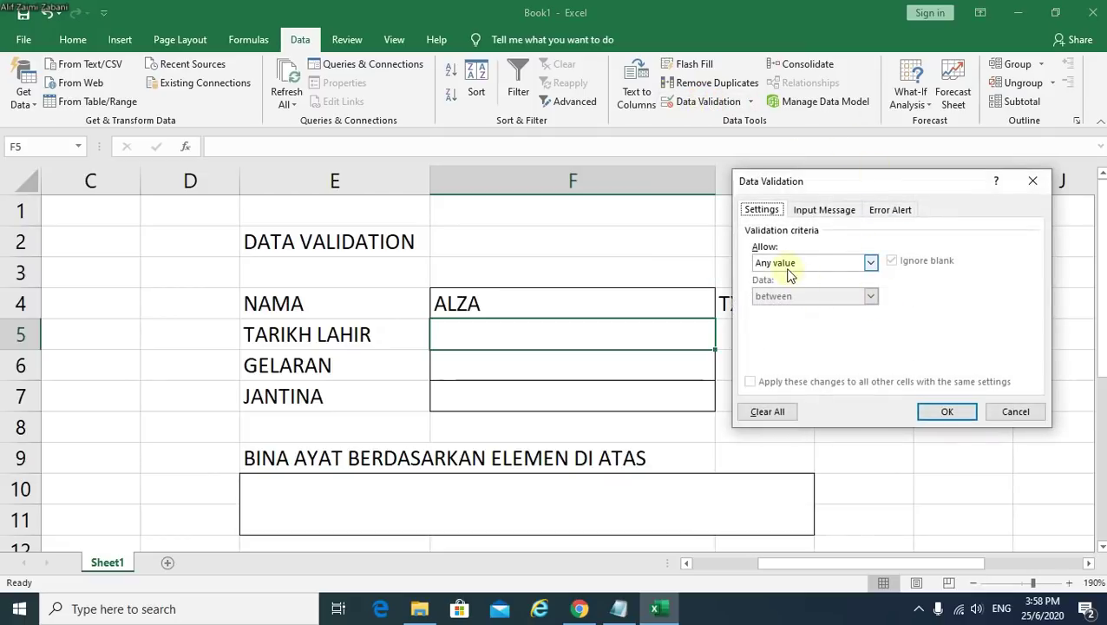
click(789, 265)
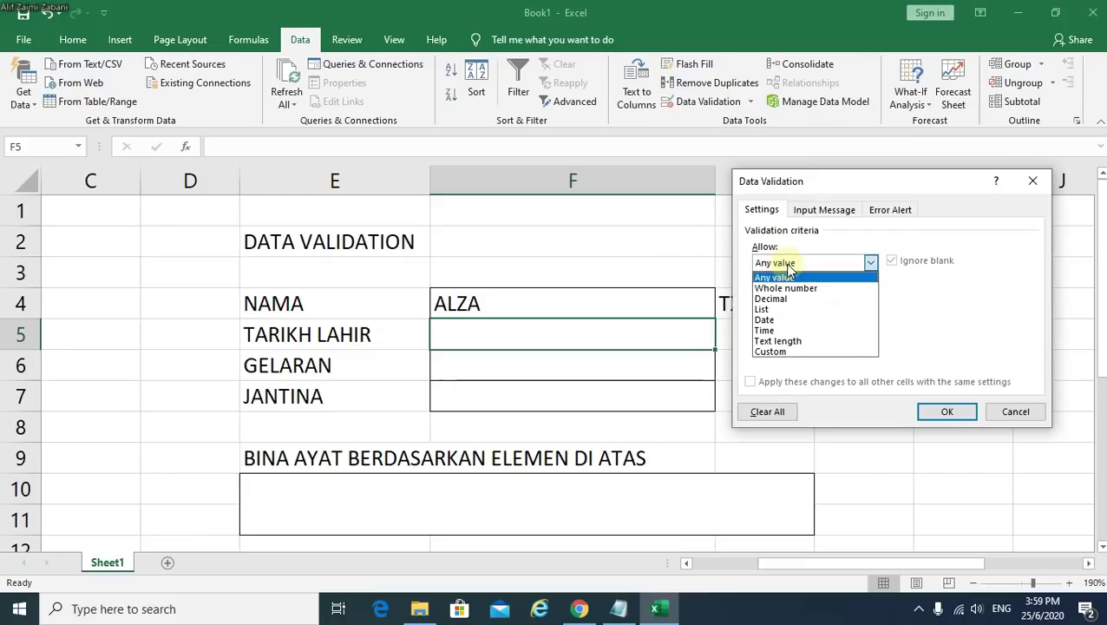
click(809, 320)
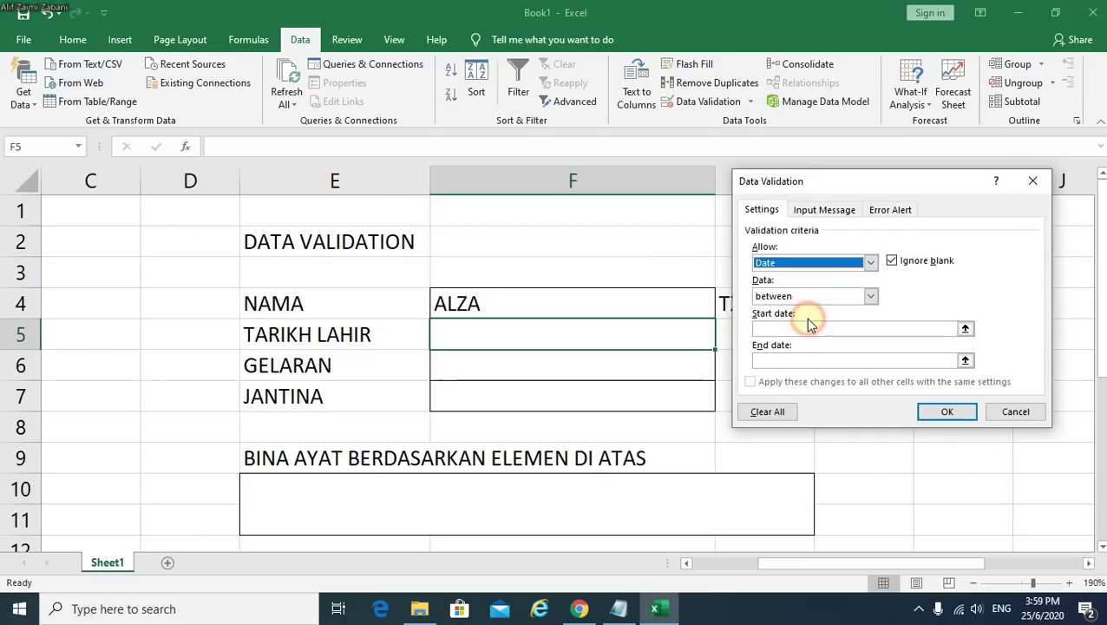
click(810, 265)
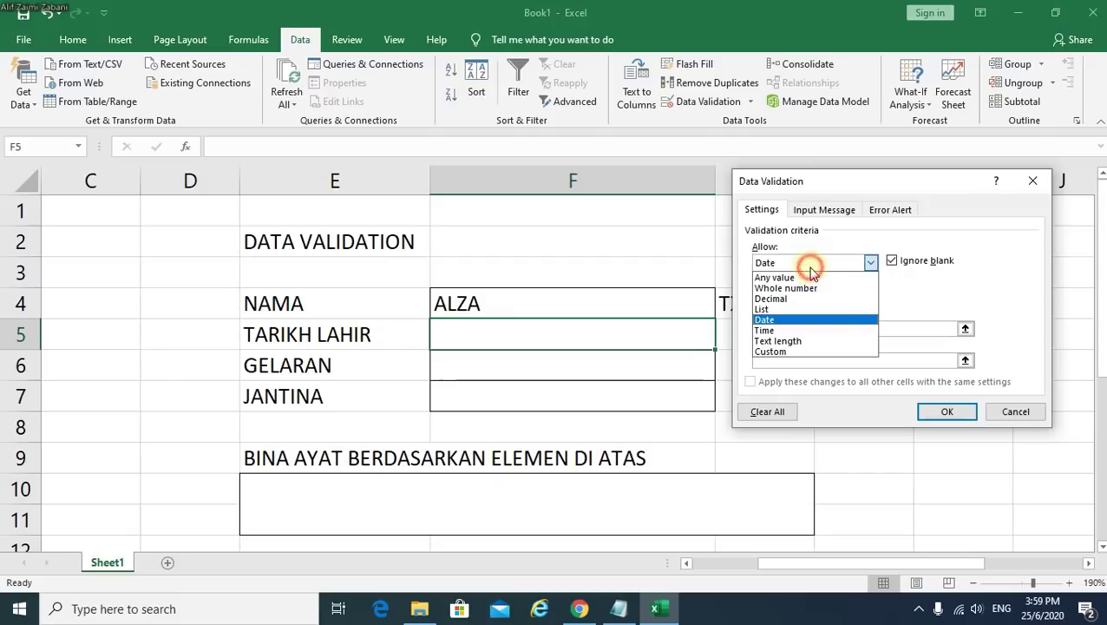
click(779, 321)
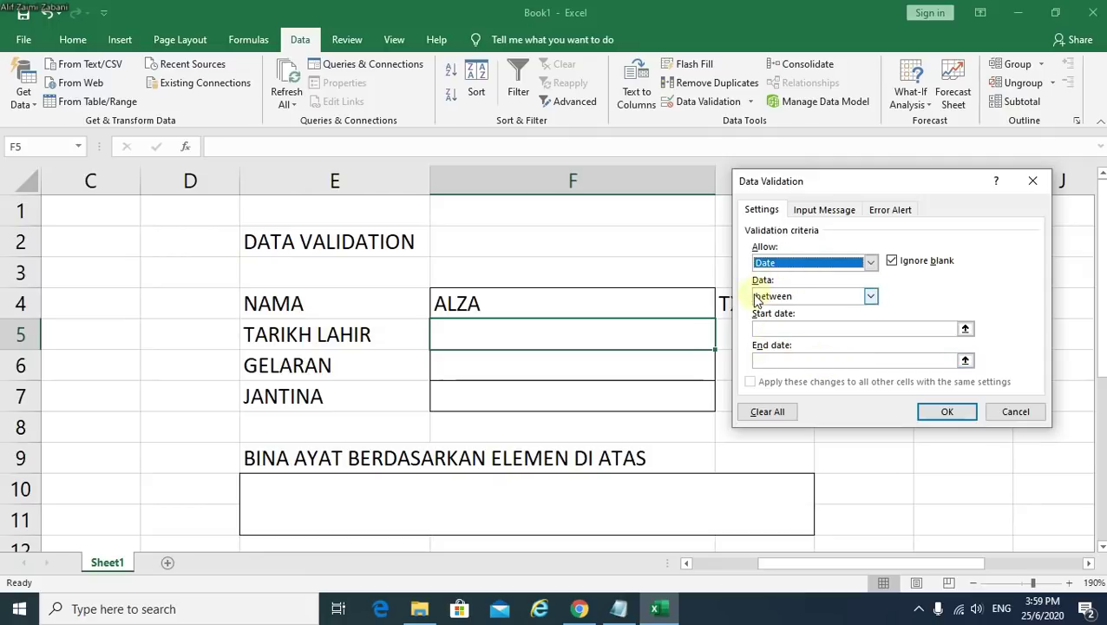
click(791, 297)
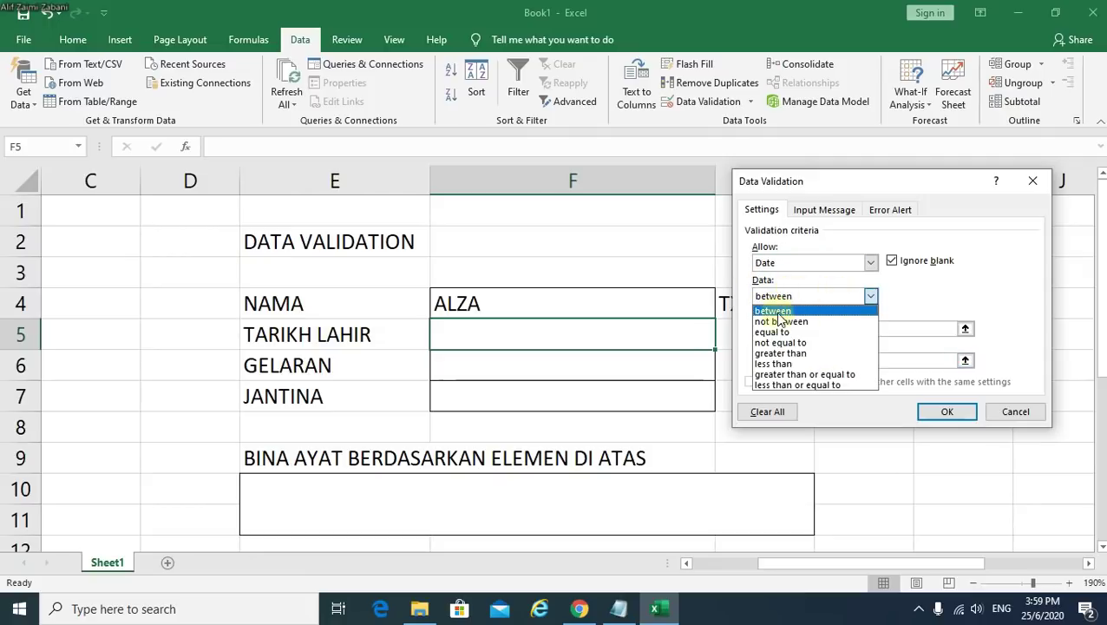
click(813, 374)
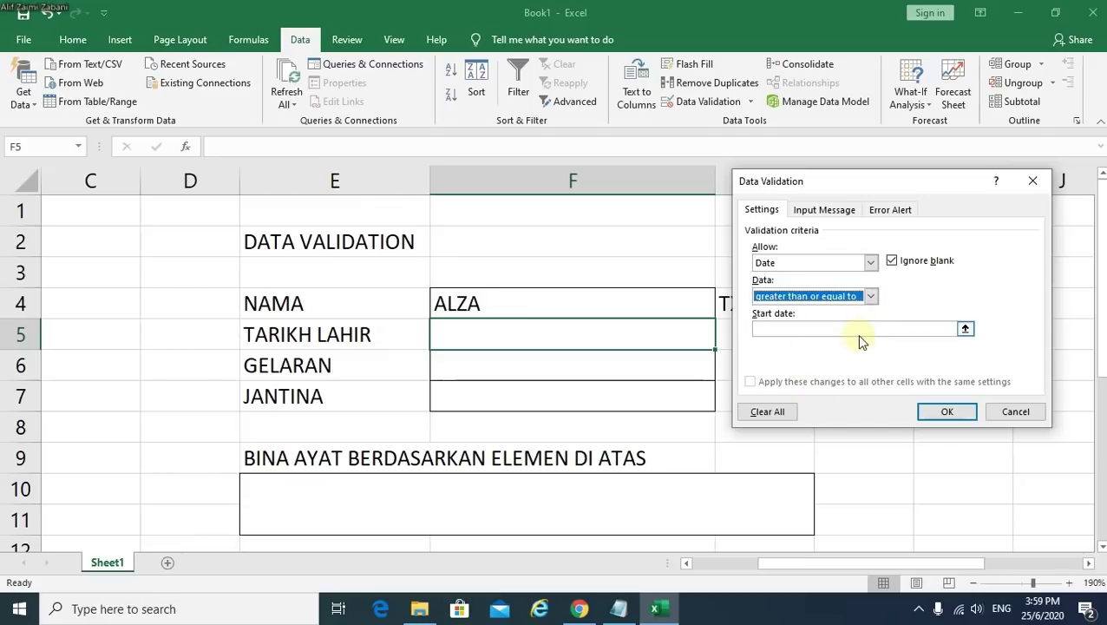
click(804, 331)
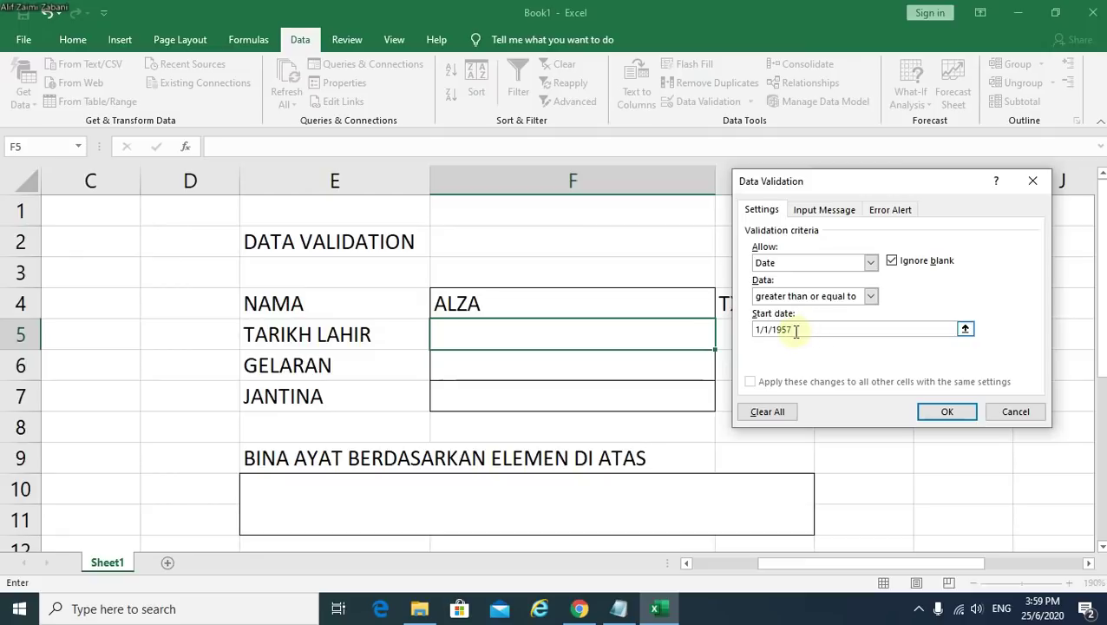
click(946, 413)
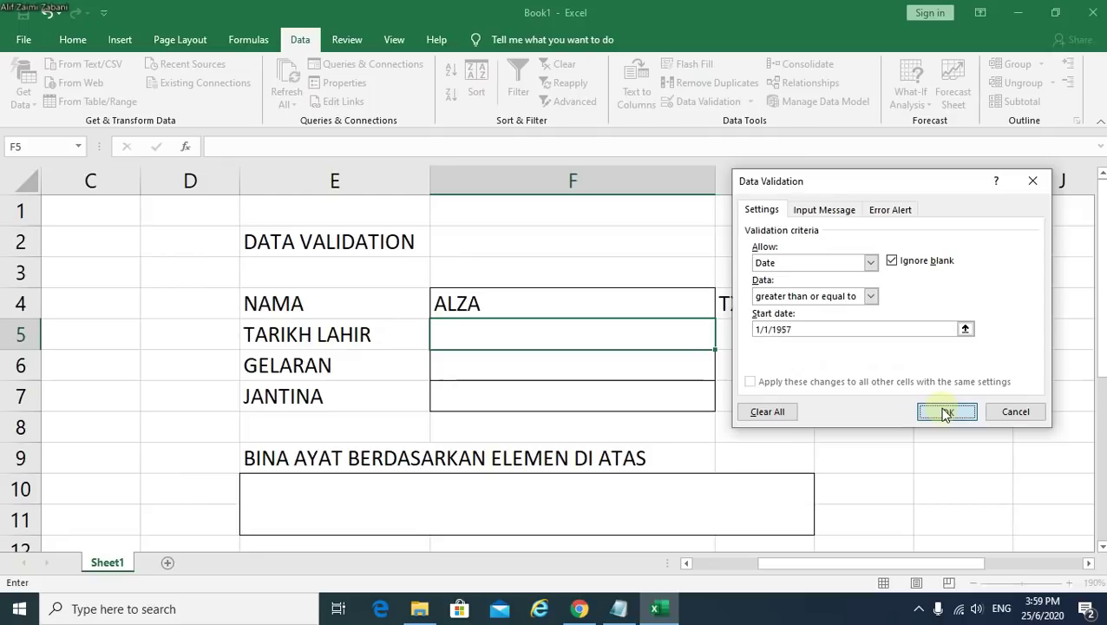
Review the criteria, input message and error alert of F5's date validation rule, and leave it without changes
click(597, 328)
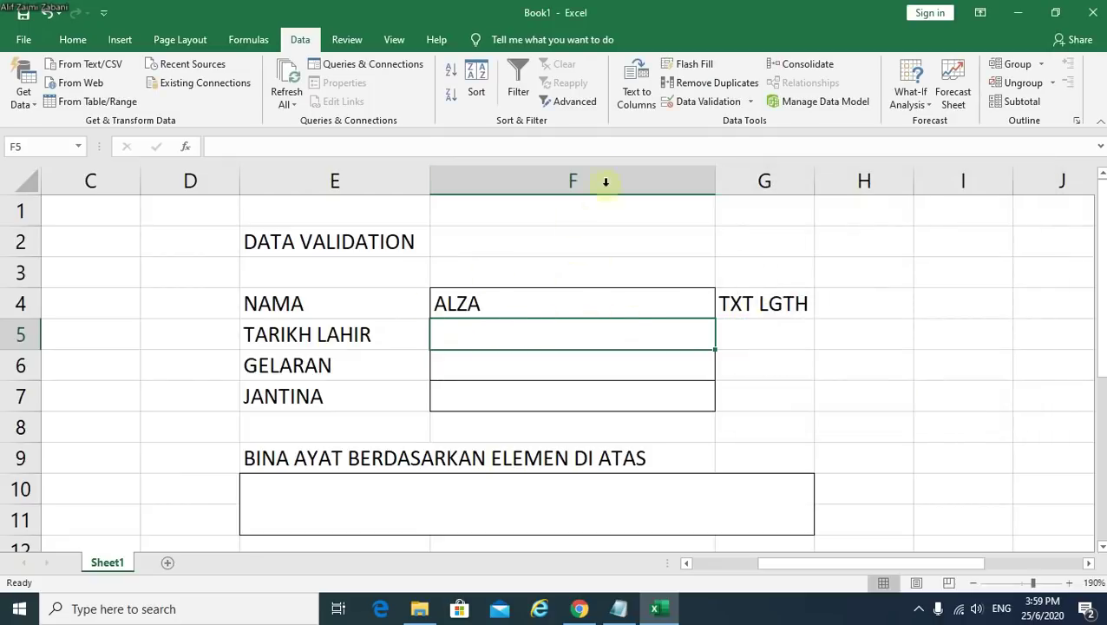
click(709, 101)
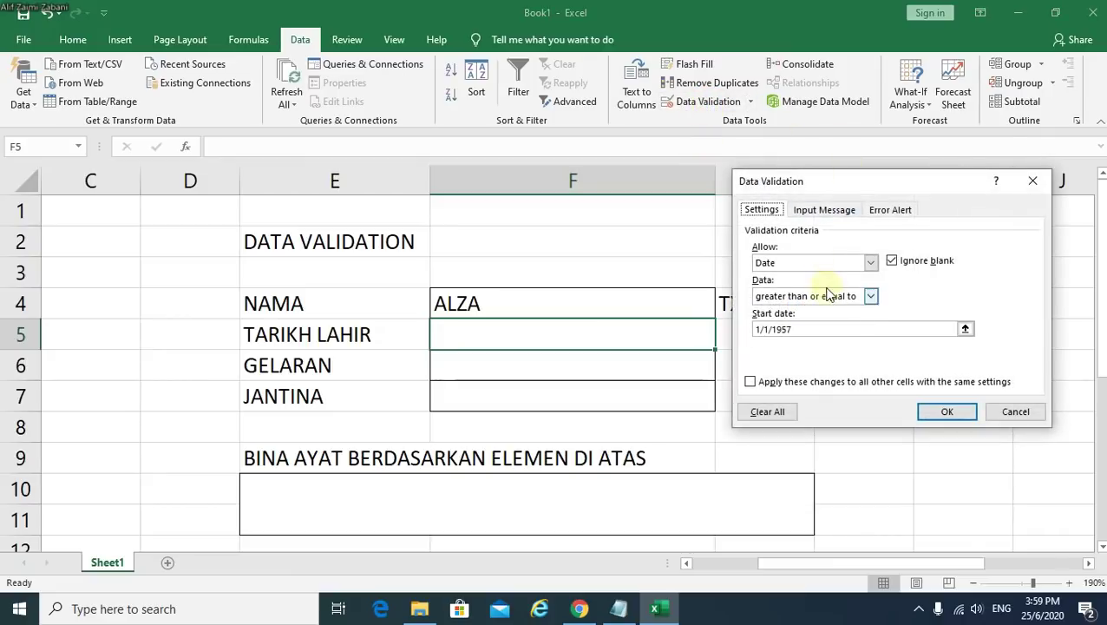
click(827, 214)
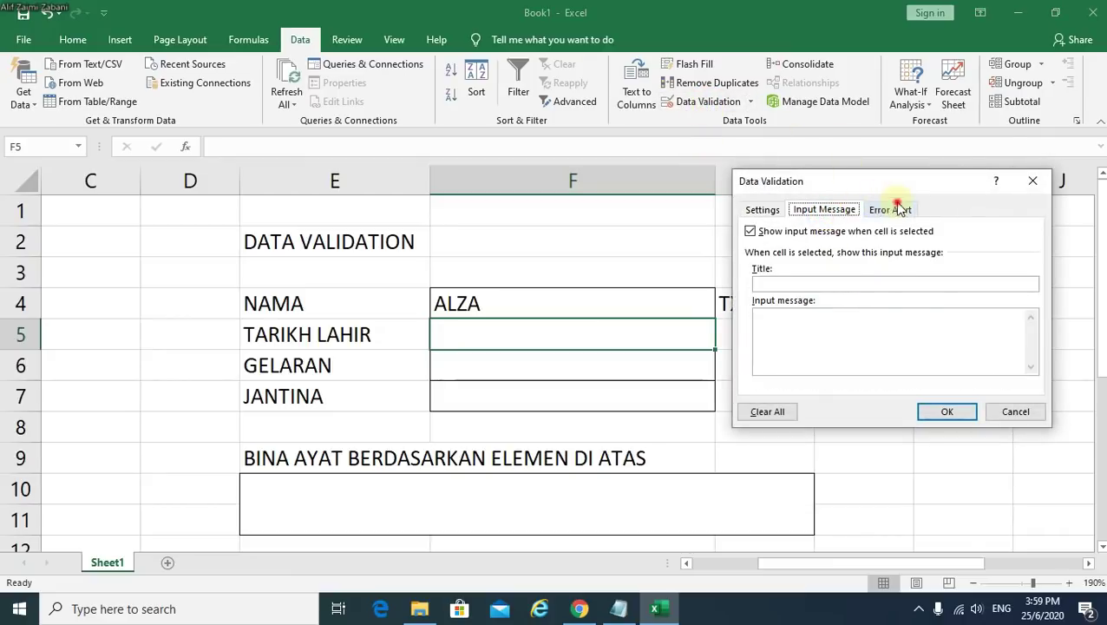
click(894, 210)
click(829, 211)
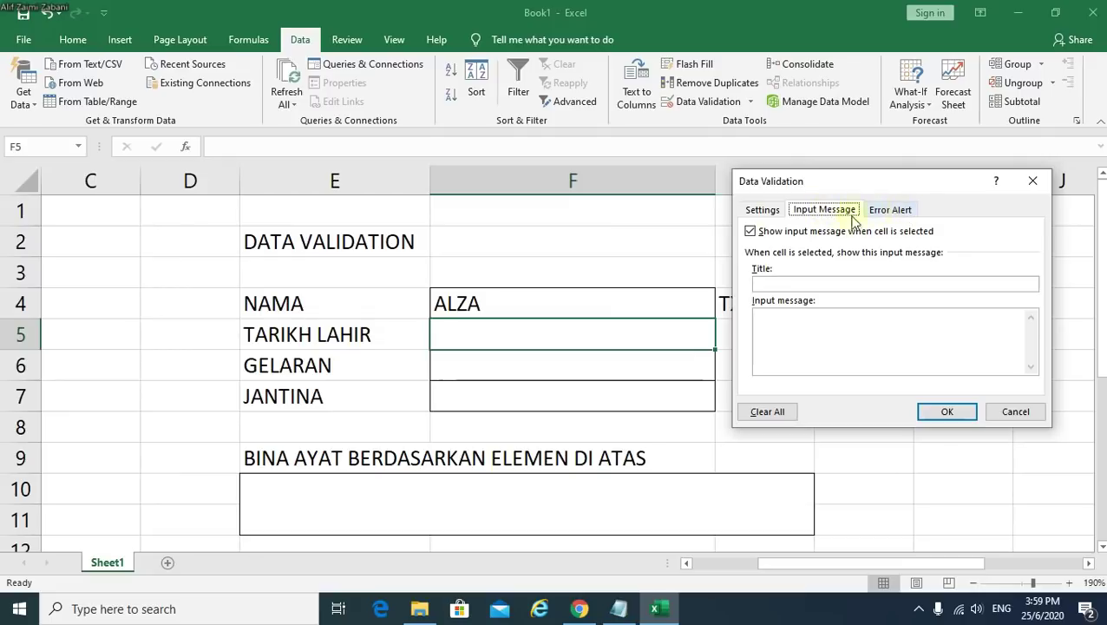
click(759, 211)
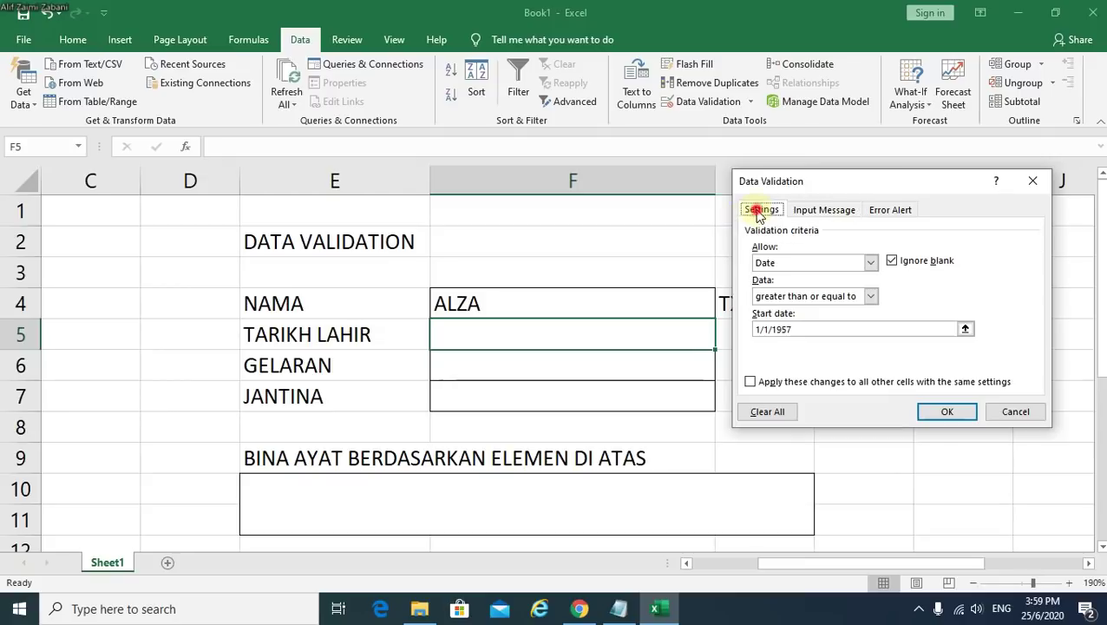
click(902, 211)
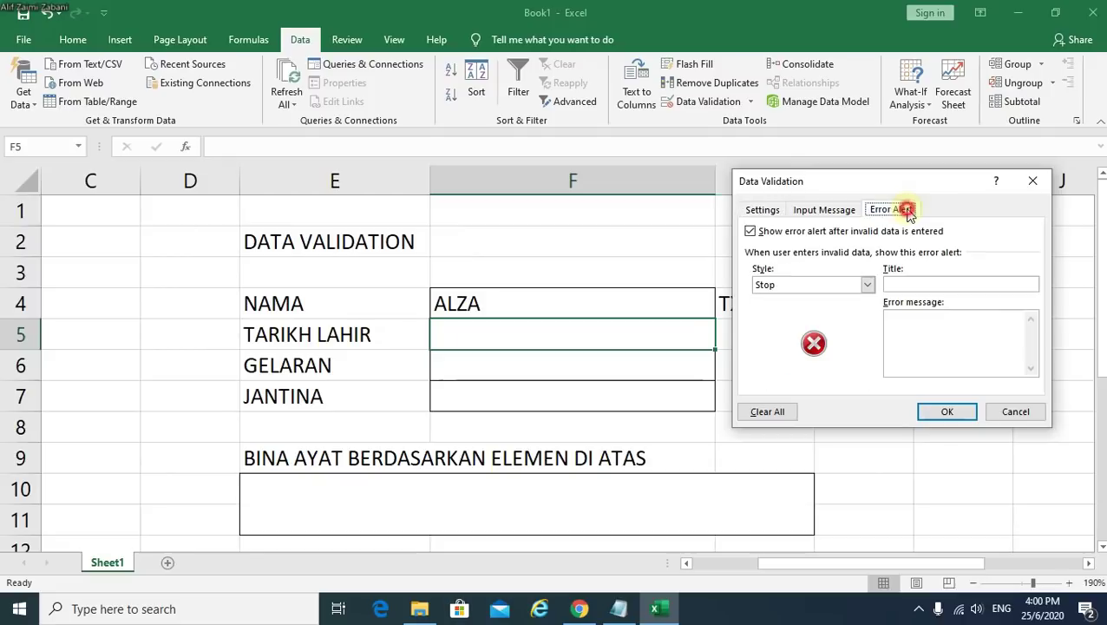
click(1006, 413)
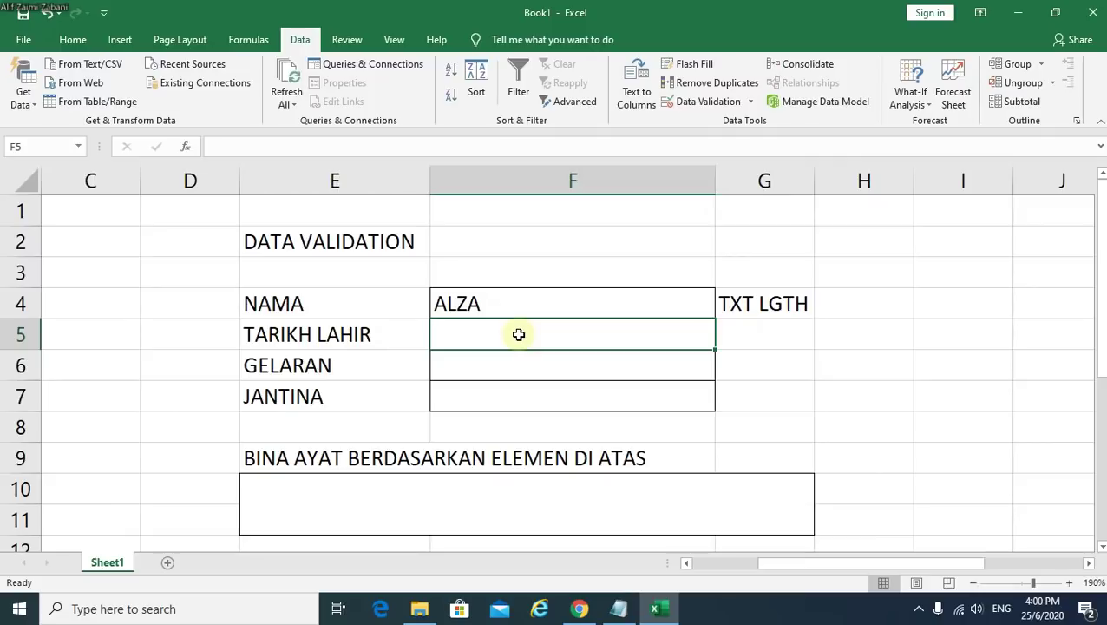
Enter a birth date in F5 that falls after the rule's start date
text(1/7)
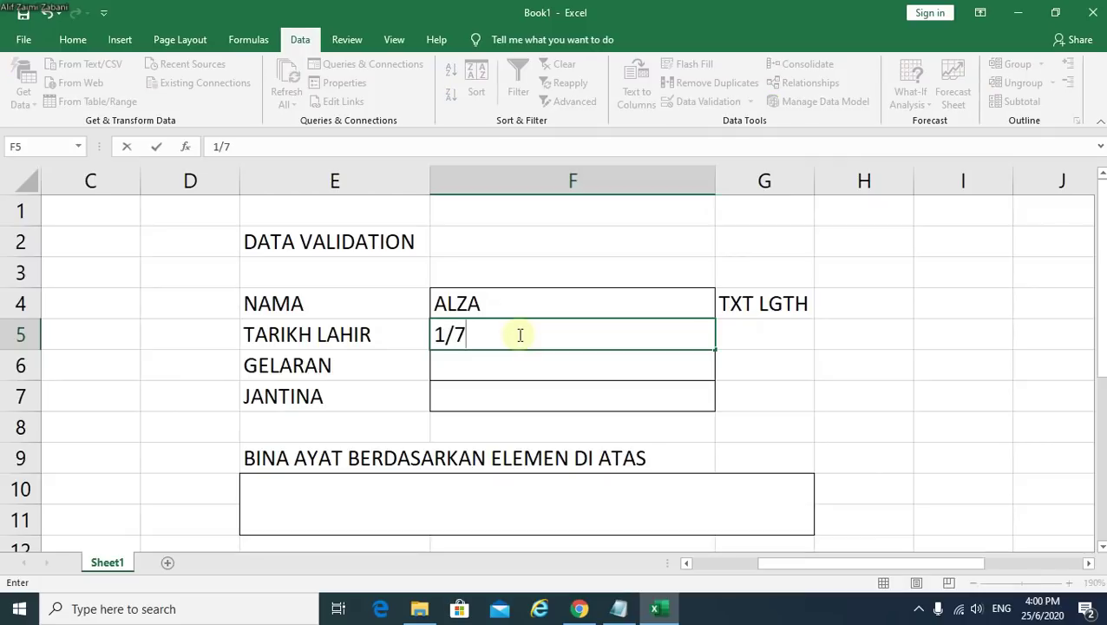
text(/2020)
key(Return)
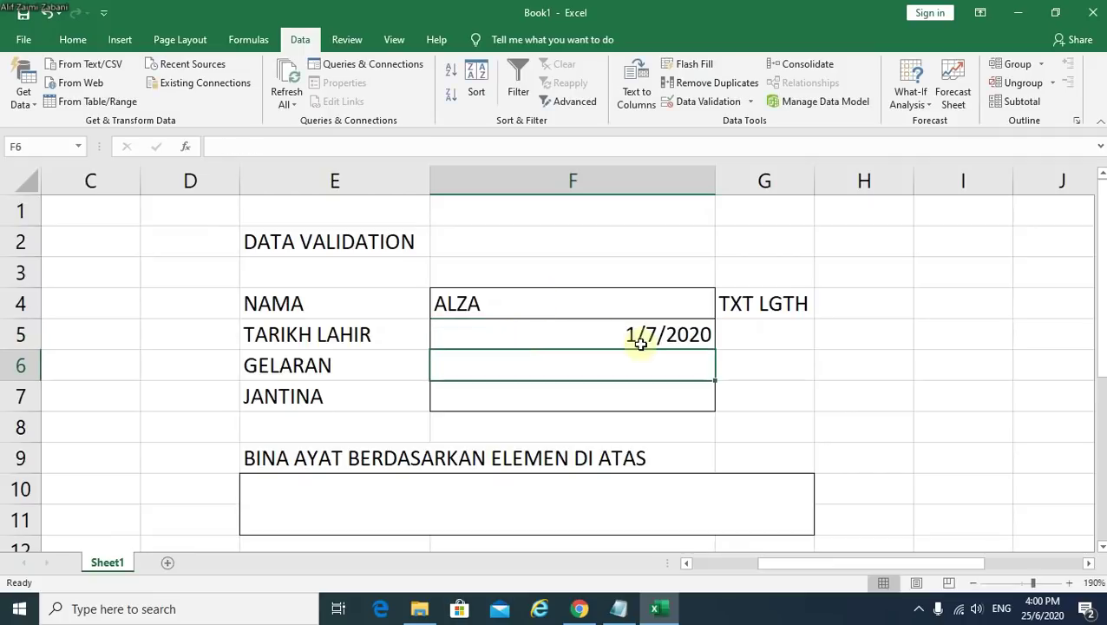
Test the date rule by changing the year in F5 to one before 1957, and cancel the entry from the alert
click(642, 335)
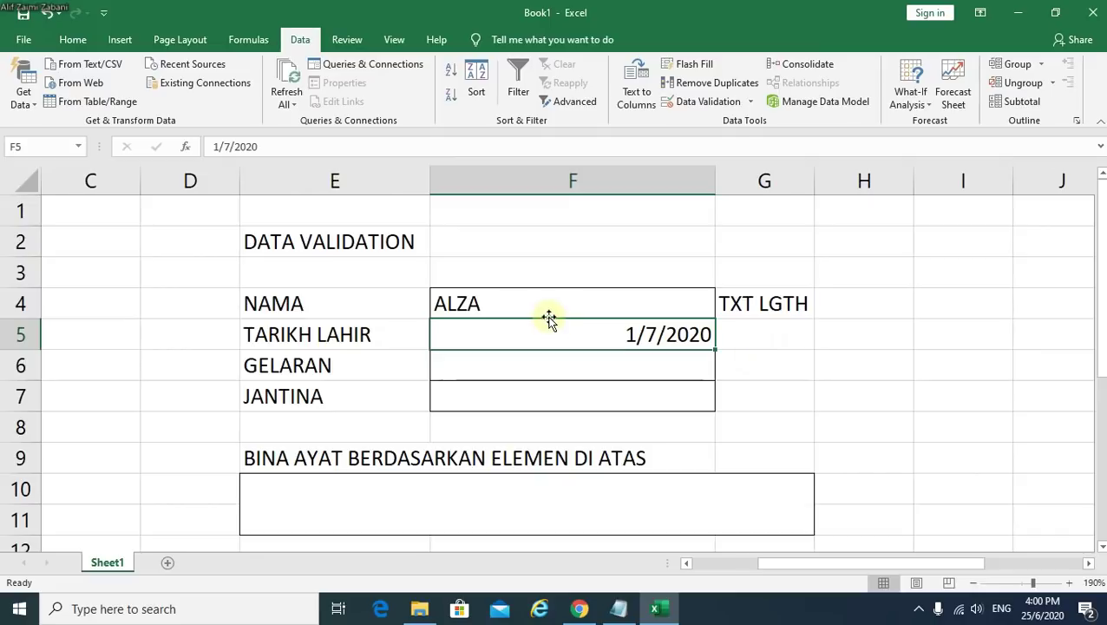
double_click(692, 335)
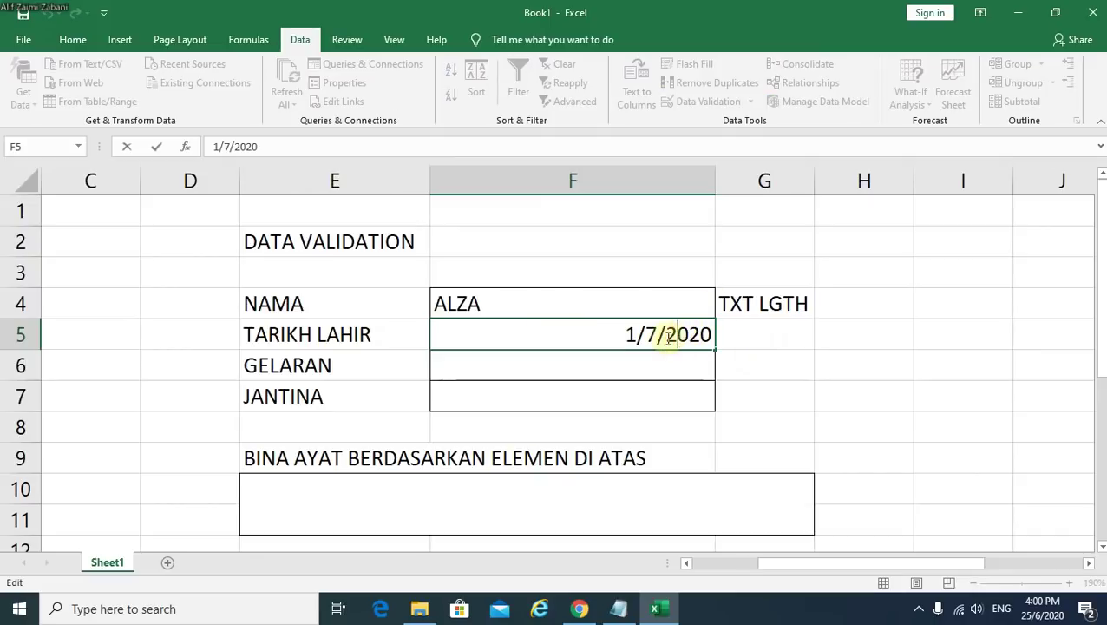
mouse_move(692, 338)
mouse_down()
mouse_move(707, 338)
mouse_move(671, 338)
mouse_up()
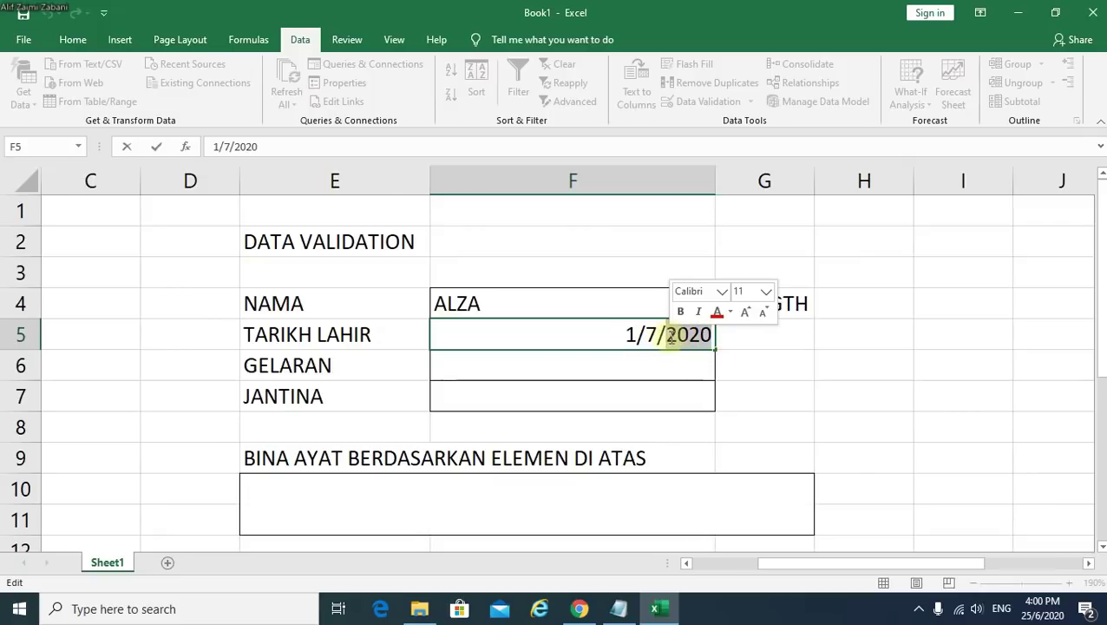
text(1956)
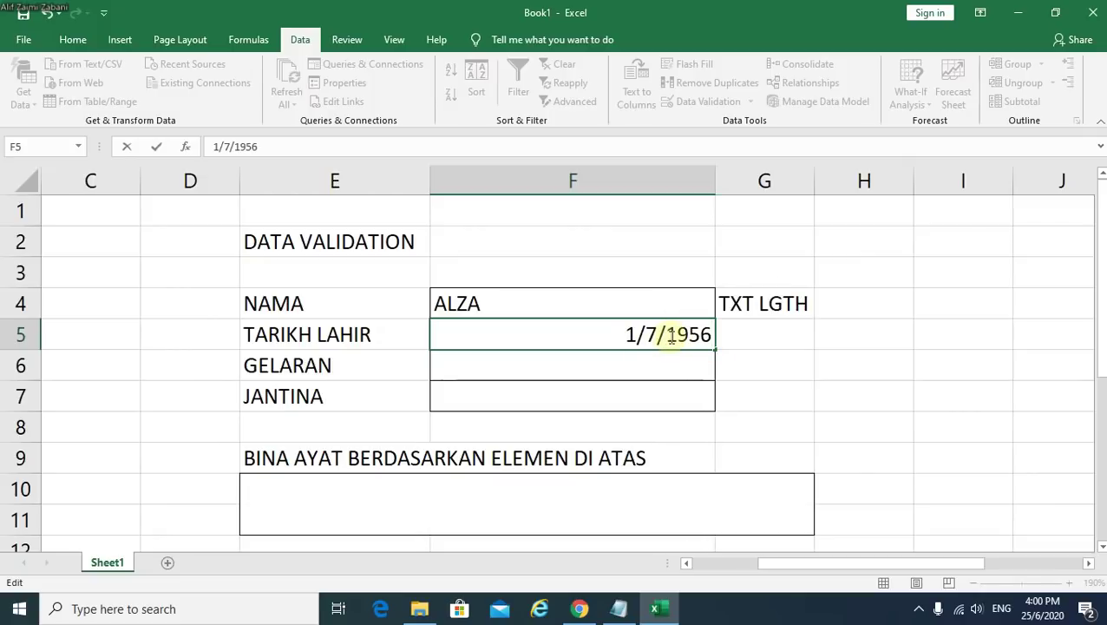
key(Return)
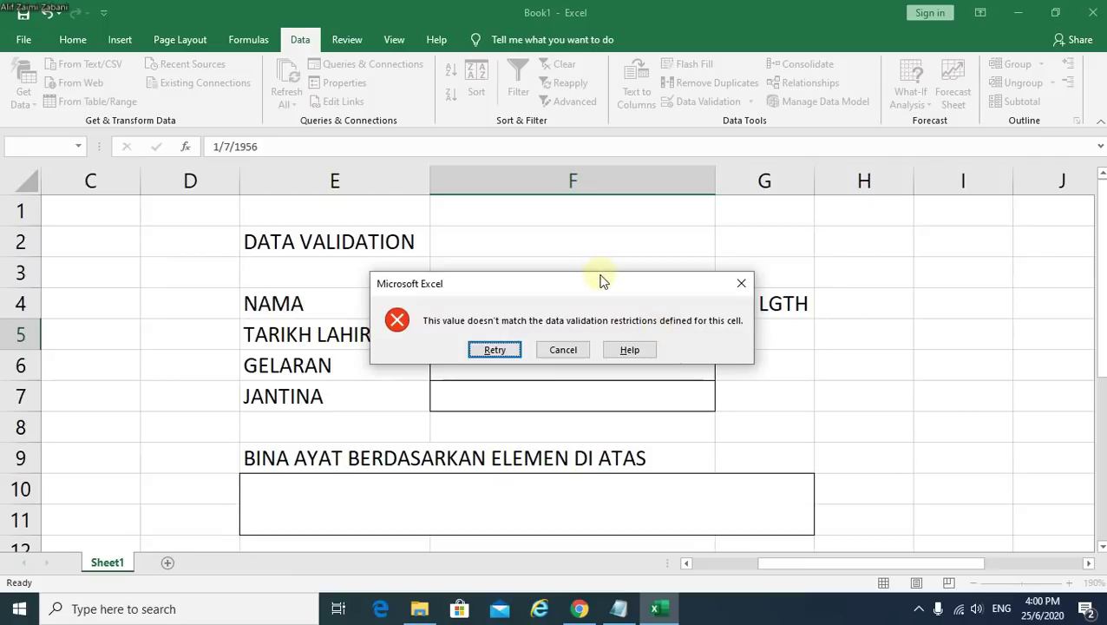
drag(603, 281, 558, 186)
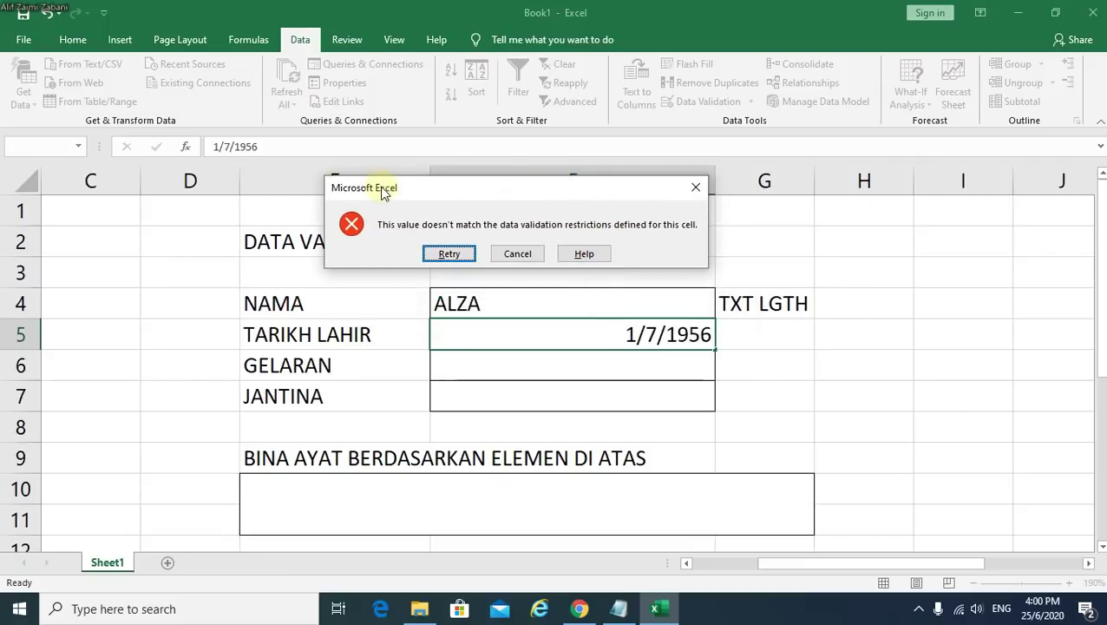
click(517, 253)
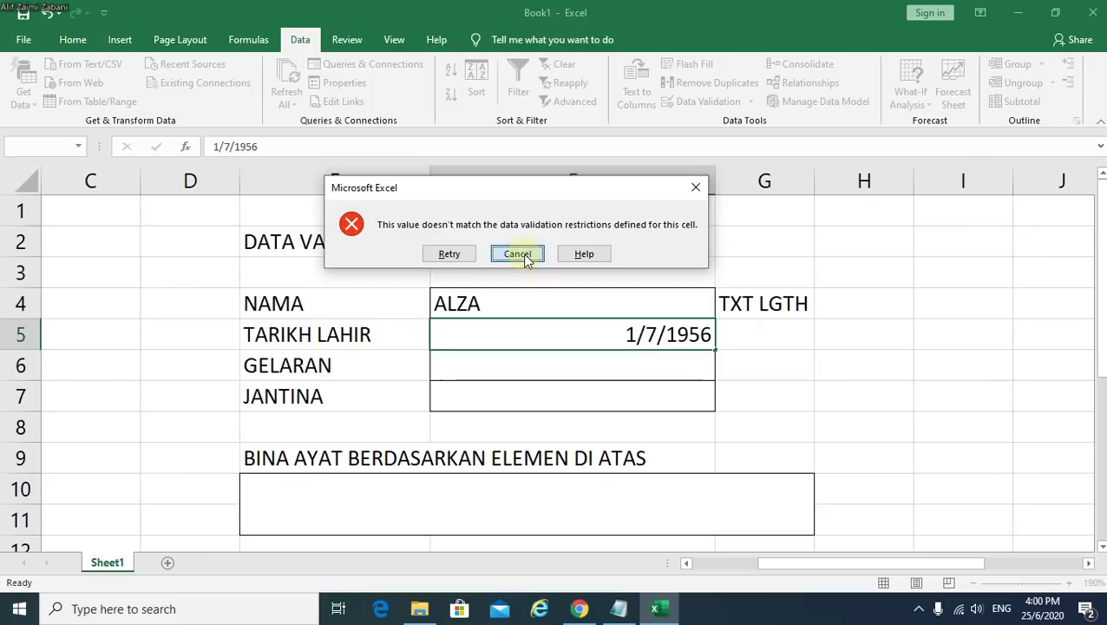
click(518, 253)
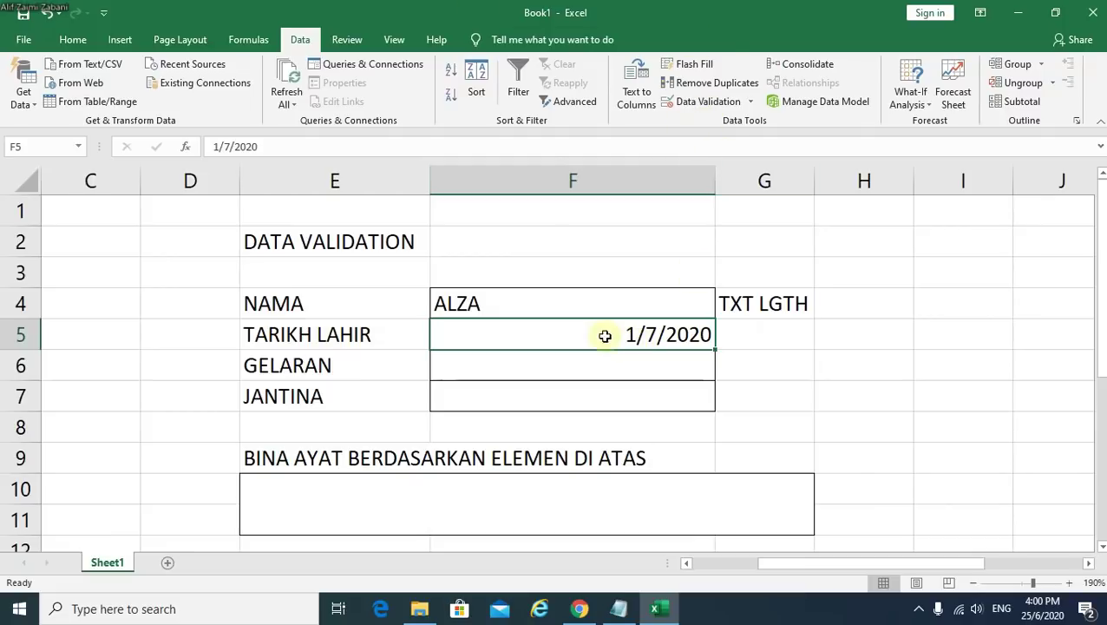
Review the start date and available comparison options in F5's date validation rule, and keep the rule as it is
click(707, 102)
click(761, 212)
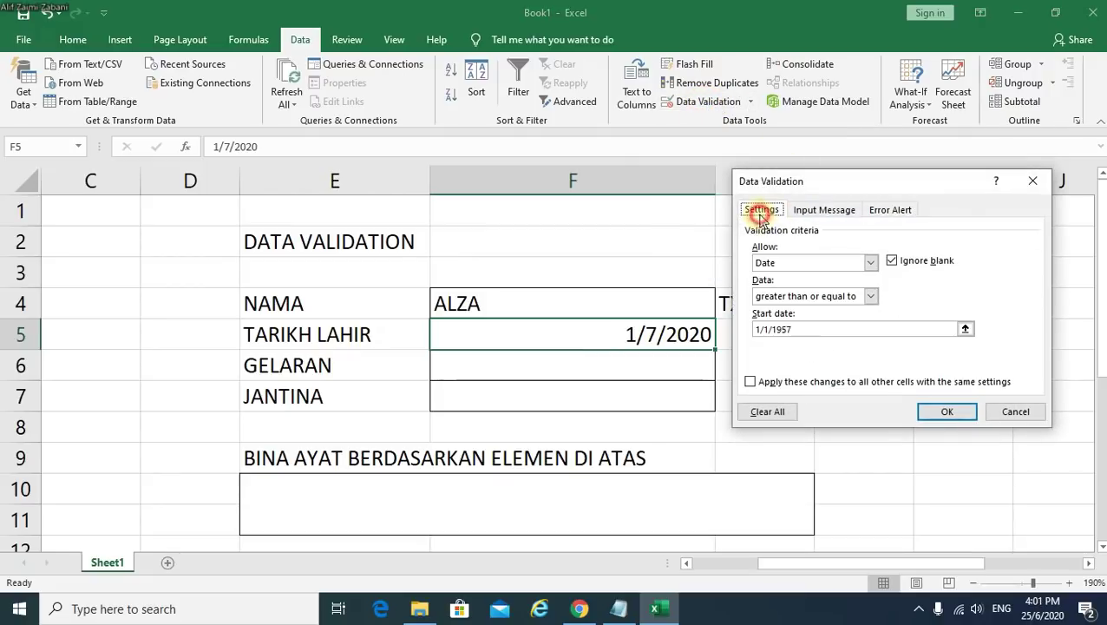
drag(840, 328, 748, 329)
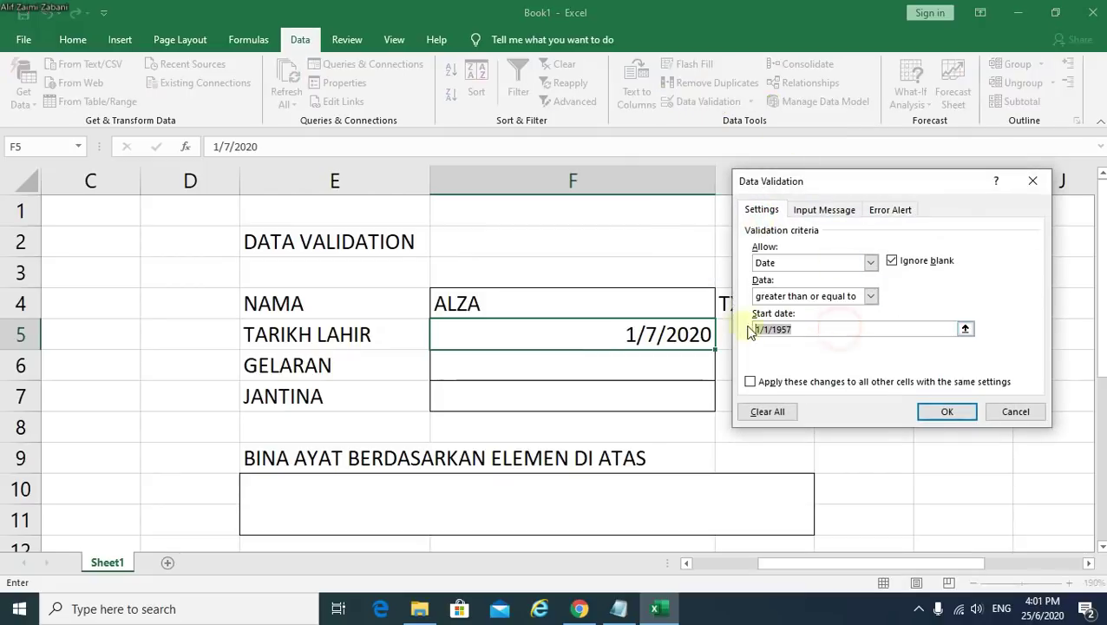
click(870, 296)
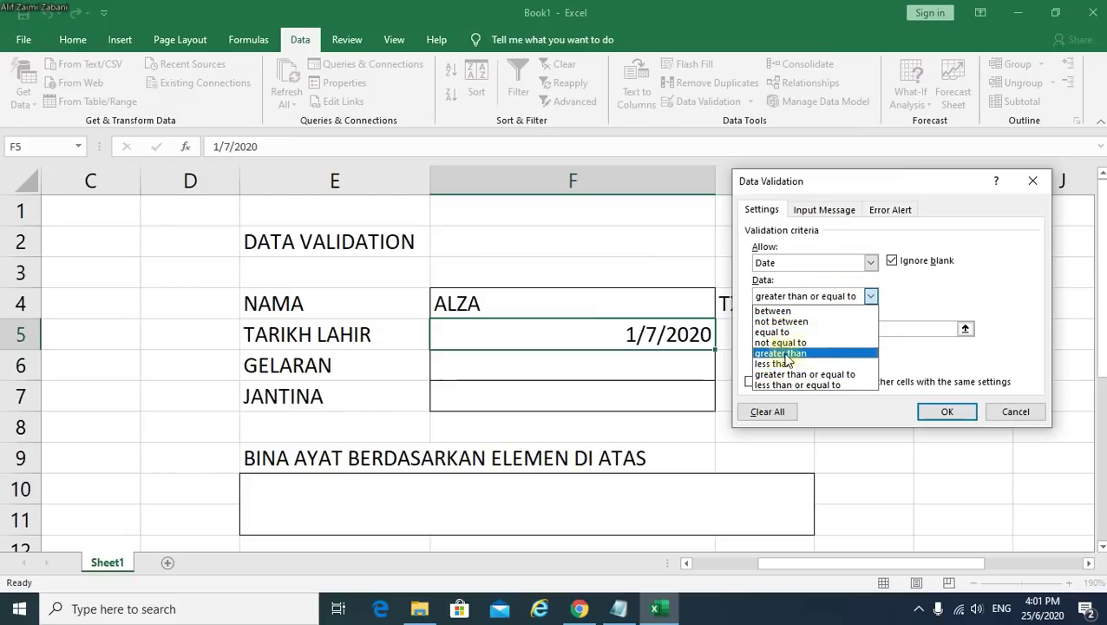
click(956, 283)
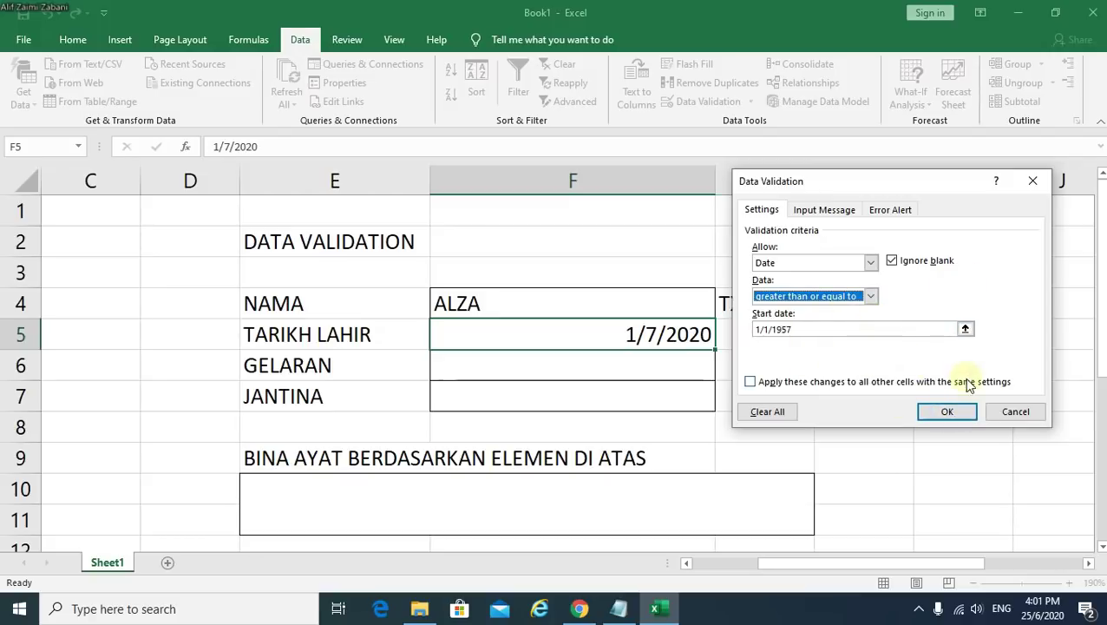
click(948, 411)
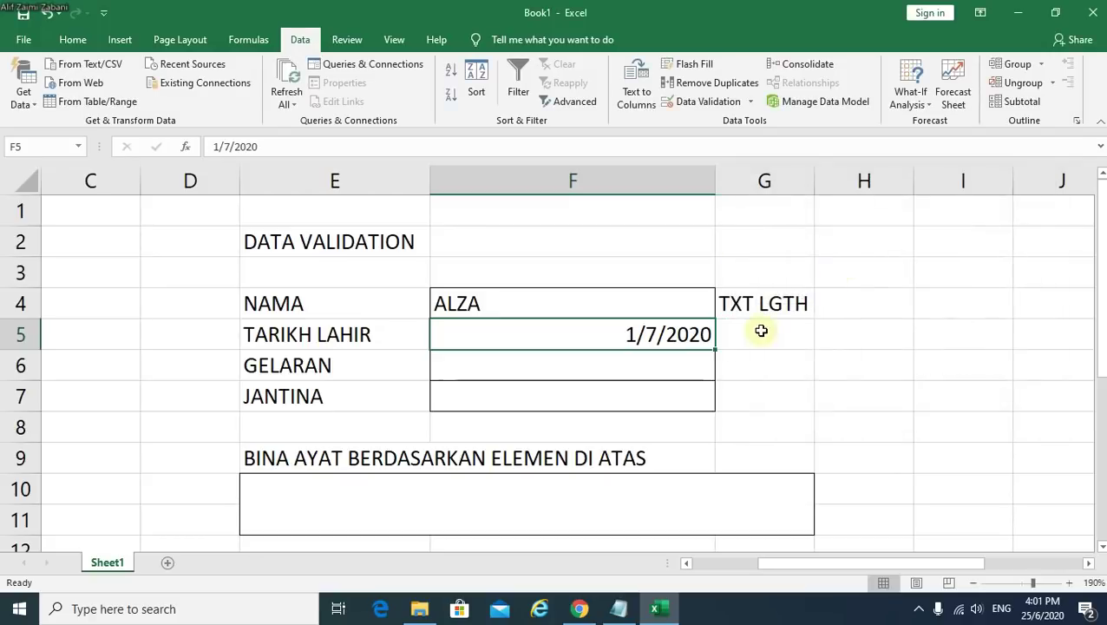
Label the validation type beside the TARIKH LAHIR entry by entering DATE in G5
click(759, 332)
text(DATE)
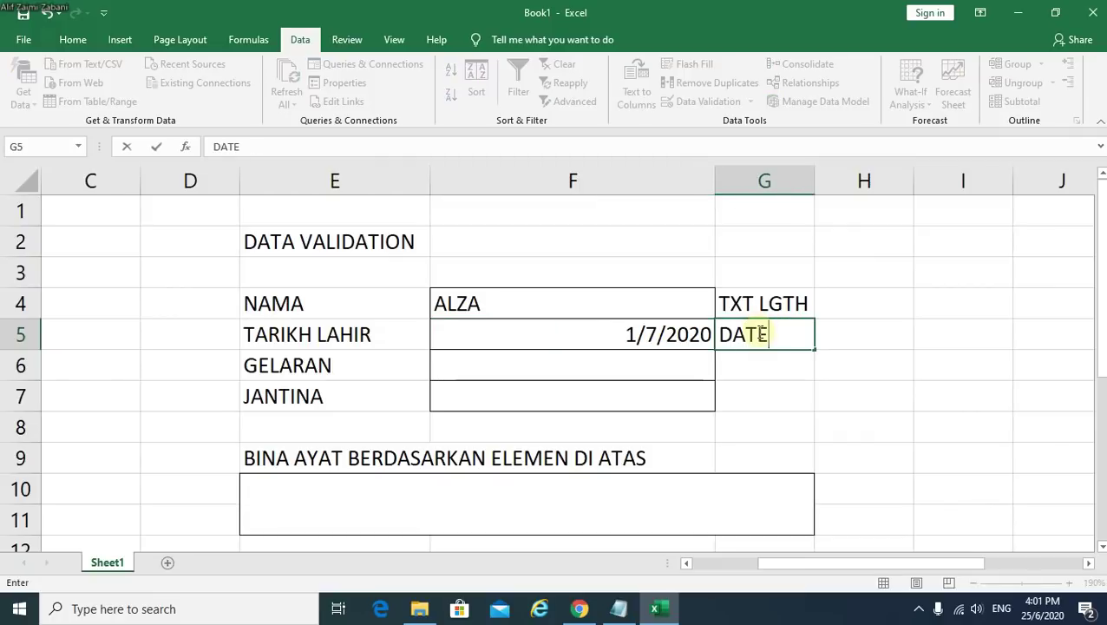
click(571, 363)
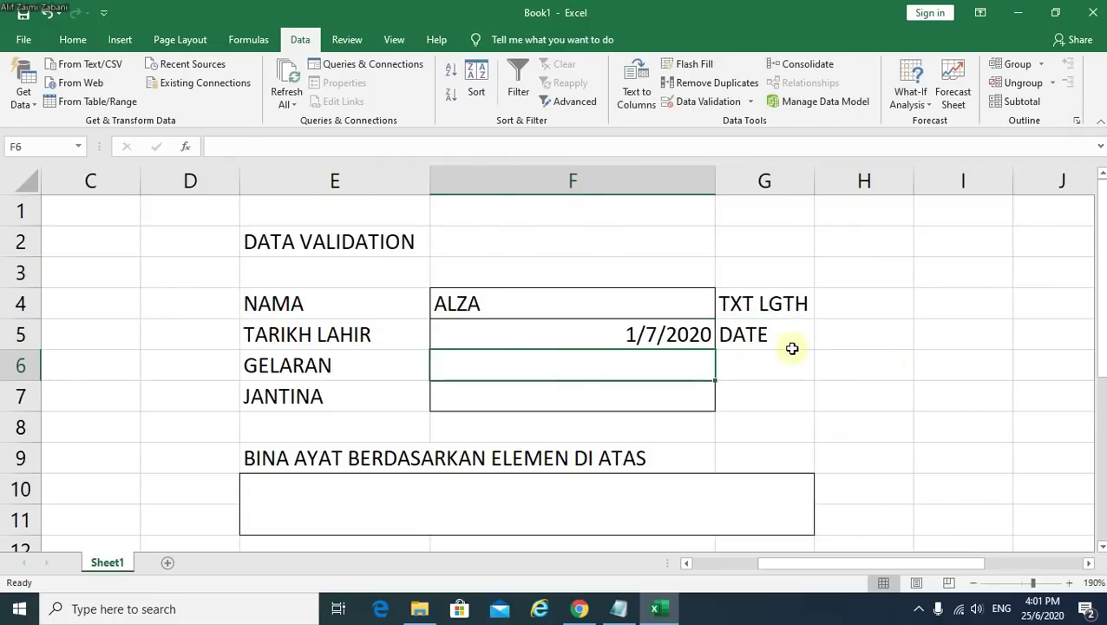
Enter the heading GELARAN in J3, in an empty area beside the form
scroll(779, 416, down, 1)
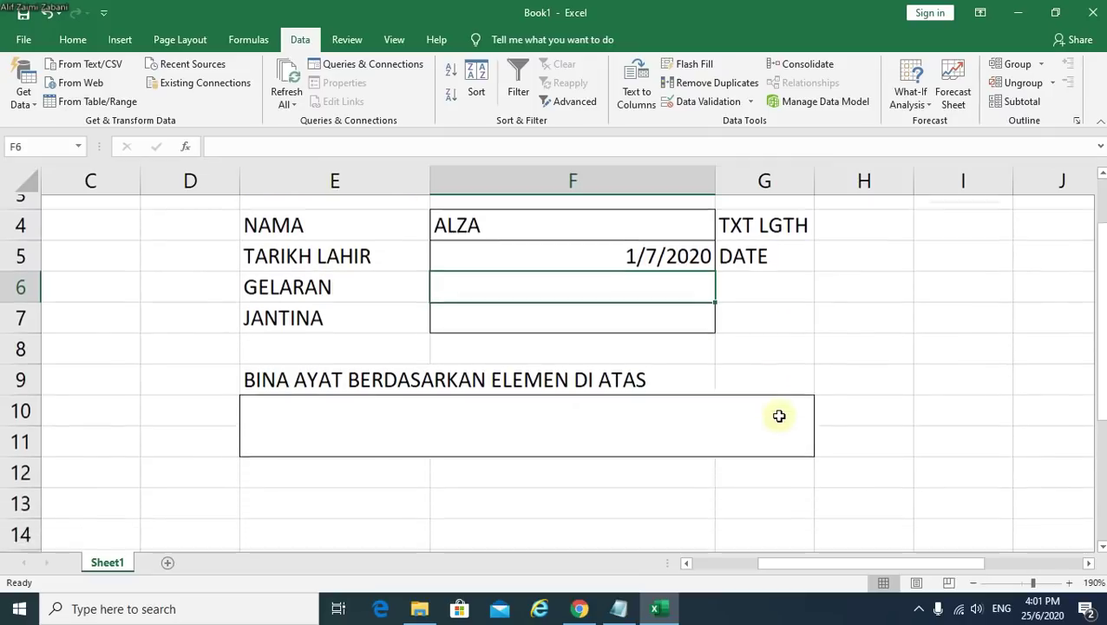
scroll(779, 415, up, 1)
click(1091, 563)
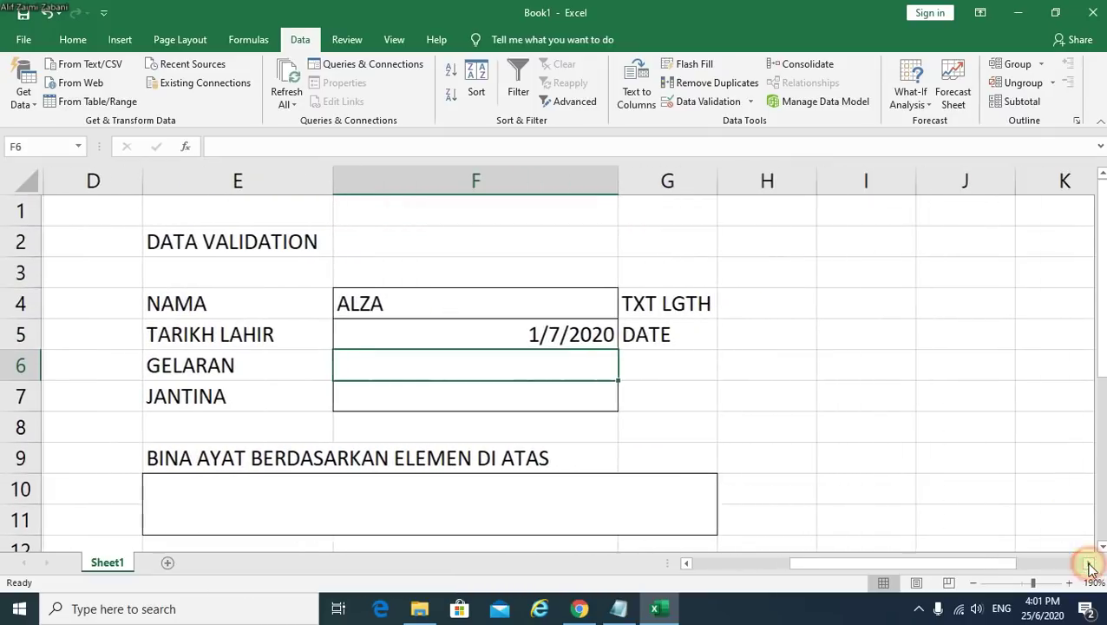
click(944, 272)
double_click(943, 272)
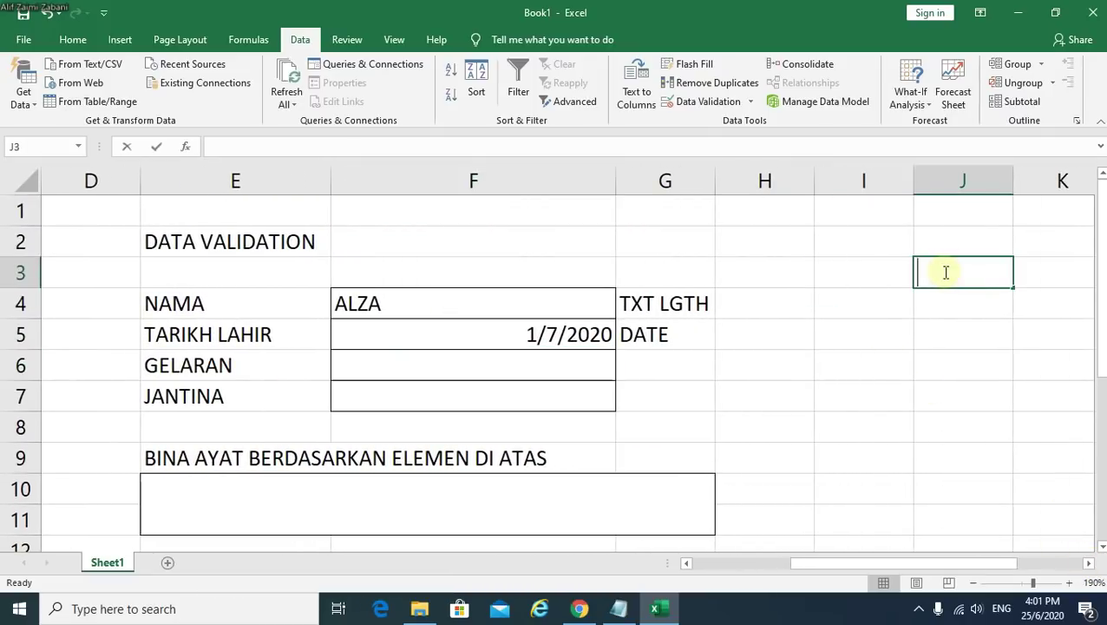
text(GEKARA)
key(BackSpace)
key(BackSpace)
key(BackSpace)
key(BackSpace)
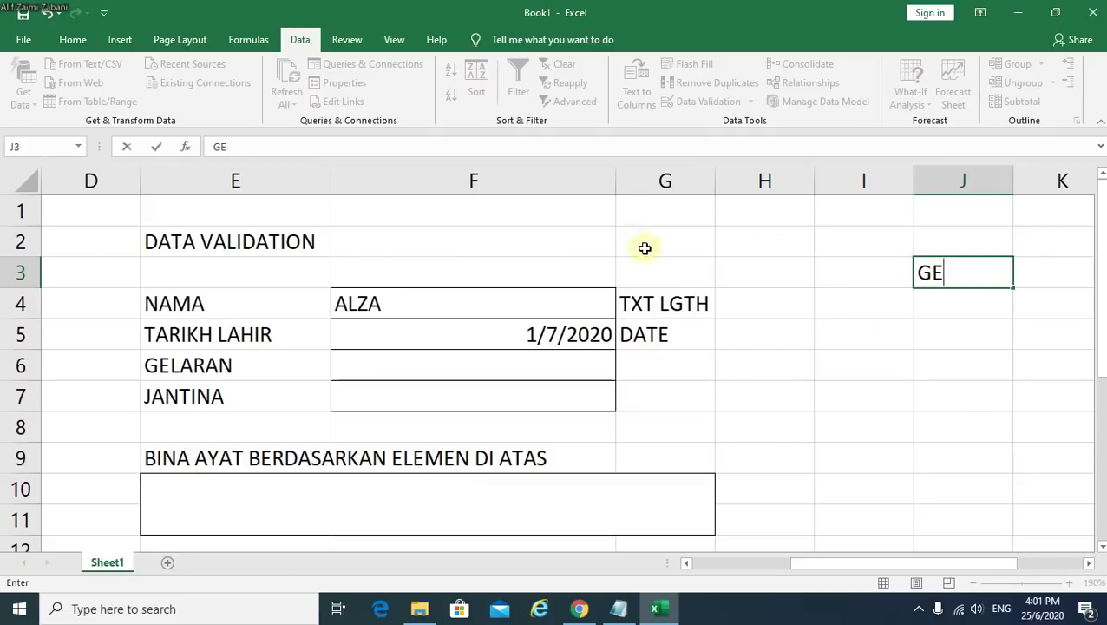
text(LARA)
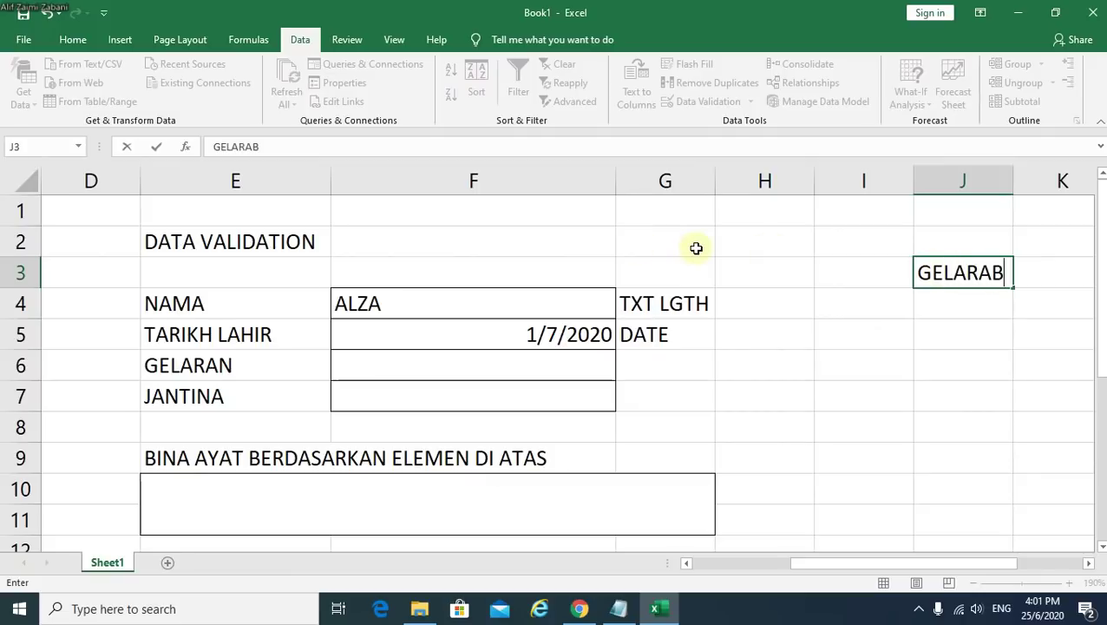
text(B)
key(BackSpace)
text(N)
List the titles CIK, PUAN, TUAN, DATUK and DATIN under the GELARAN heading in J4:J8
click(965, 303)
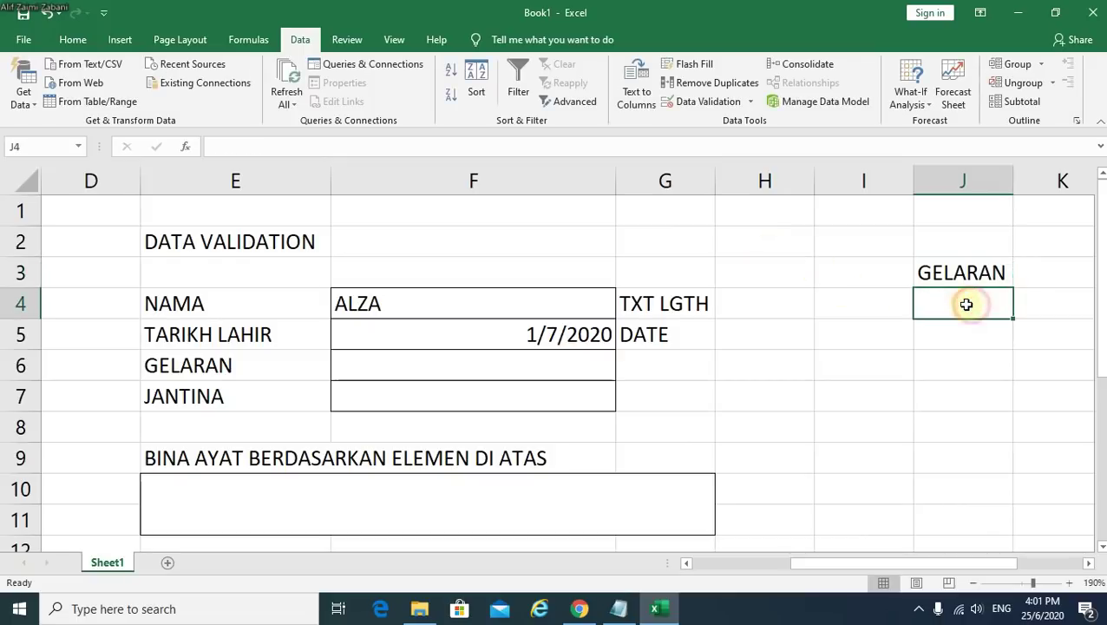
text(CIK)
key(Return)
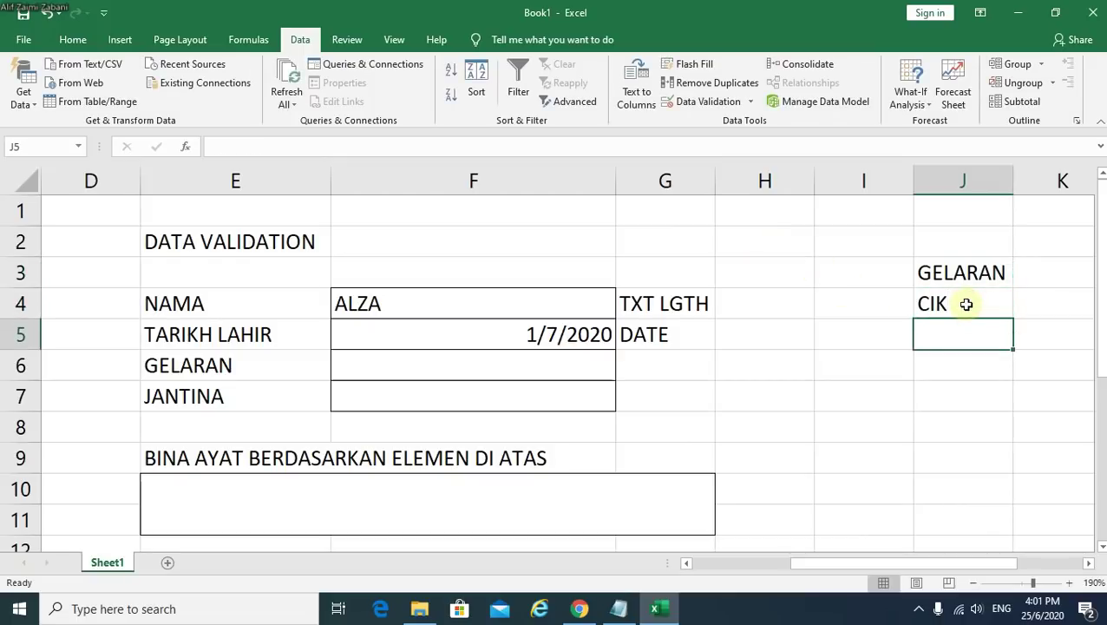
text(PUAN)
key(Return)
text(TUAN)
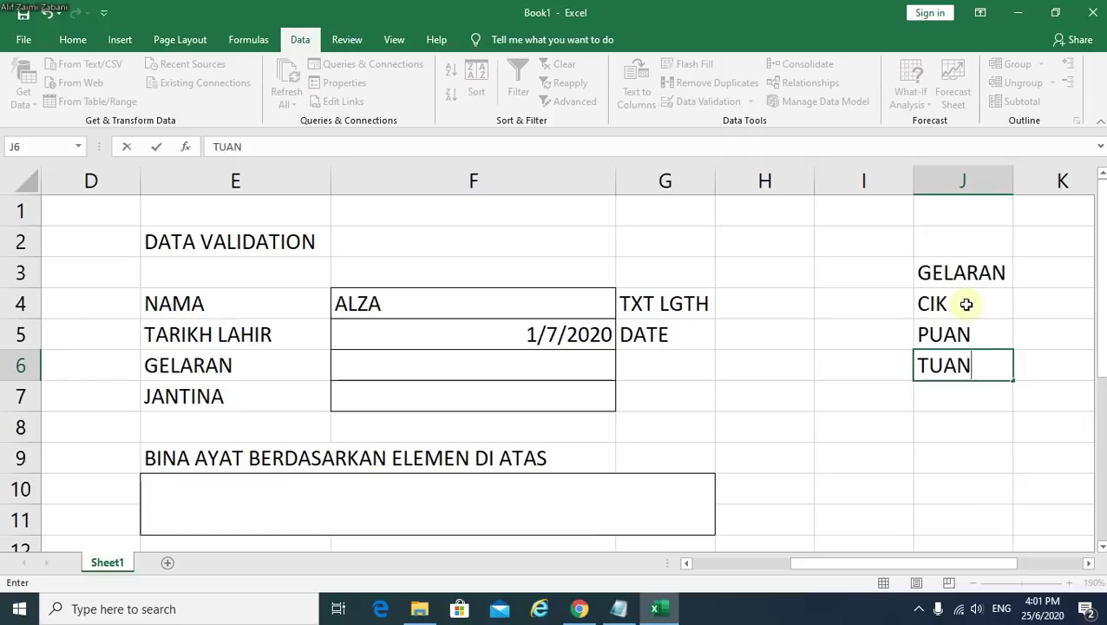
key(Return)
text(DA)
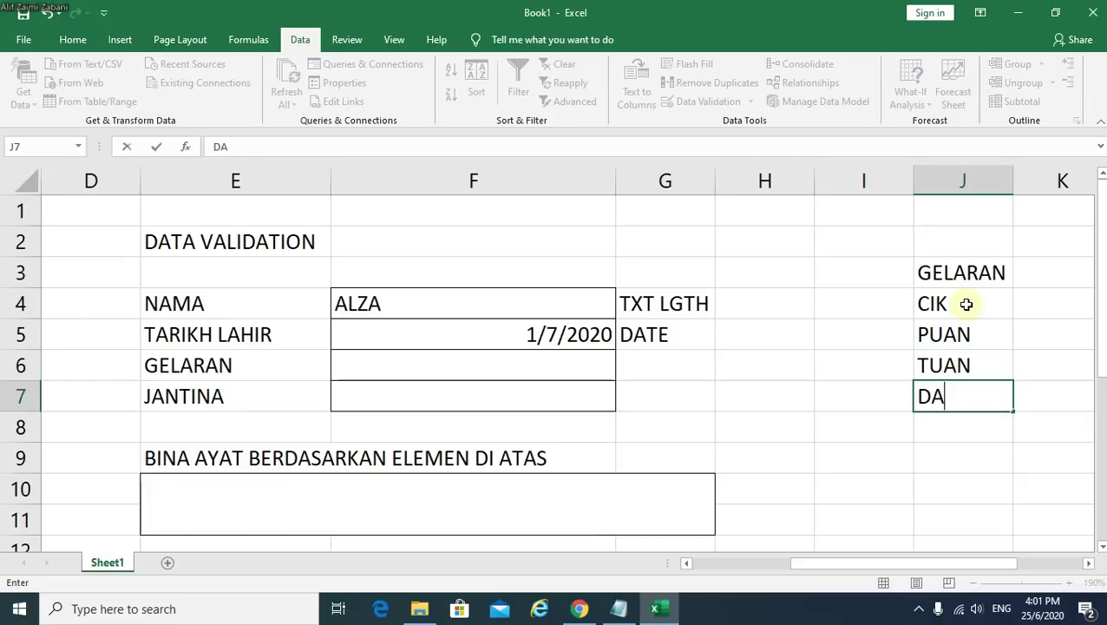
text(TUK)
key(Return)
text(DATIN)
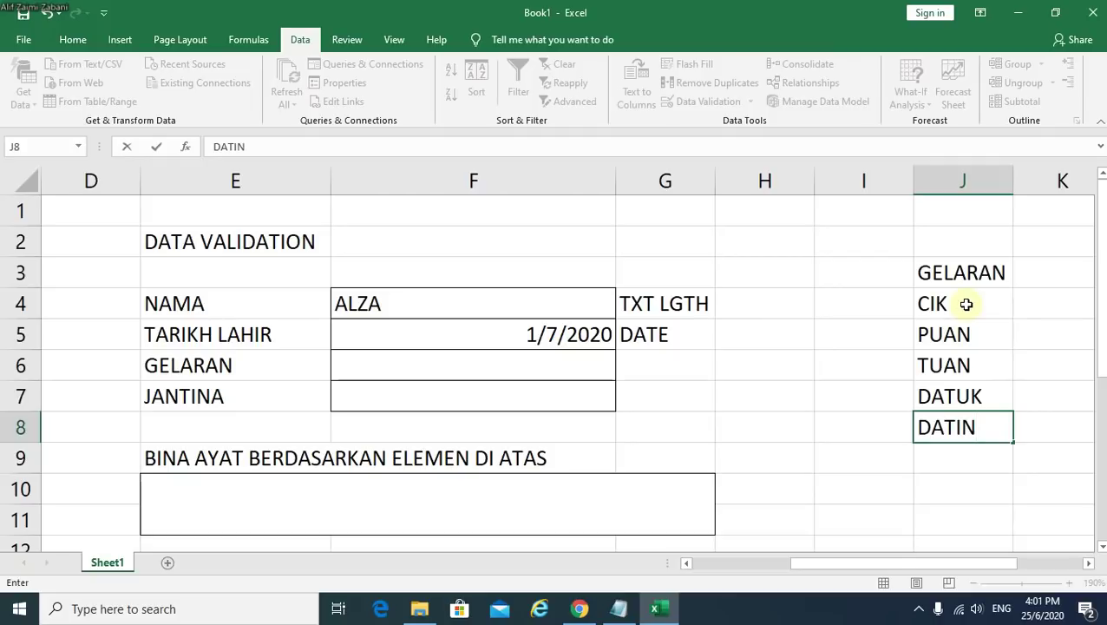
click(1020, 421)
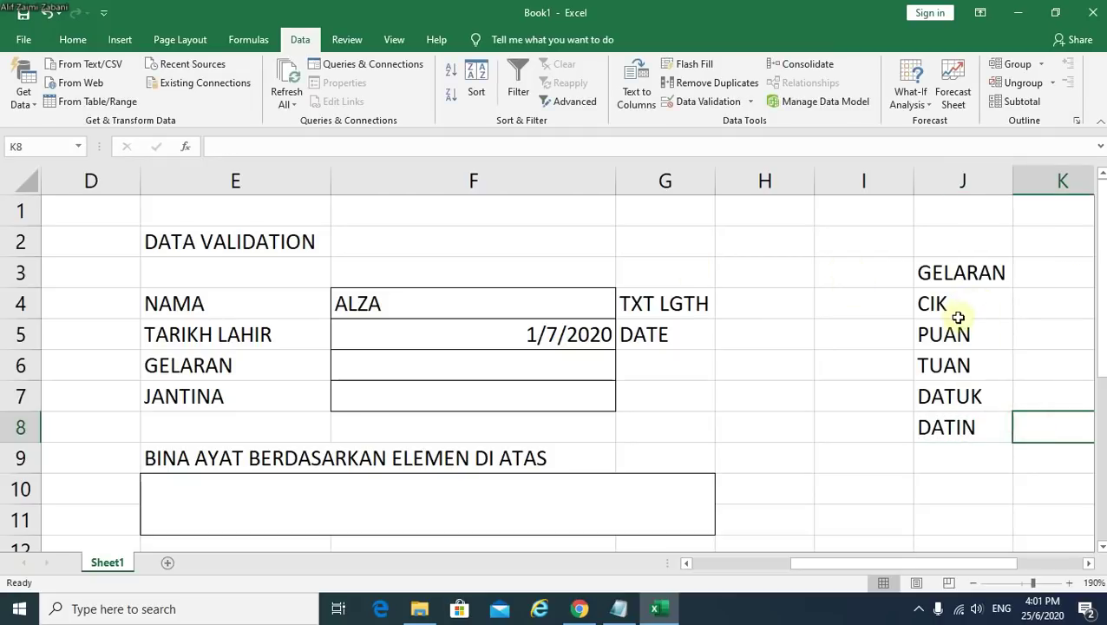
Start a data validation rule for the GELARAN entry cell F6 that allows a List, keeping the source titles in view
drag(956, 271, 968, 426)
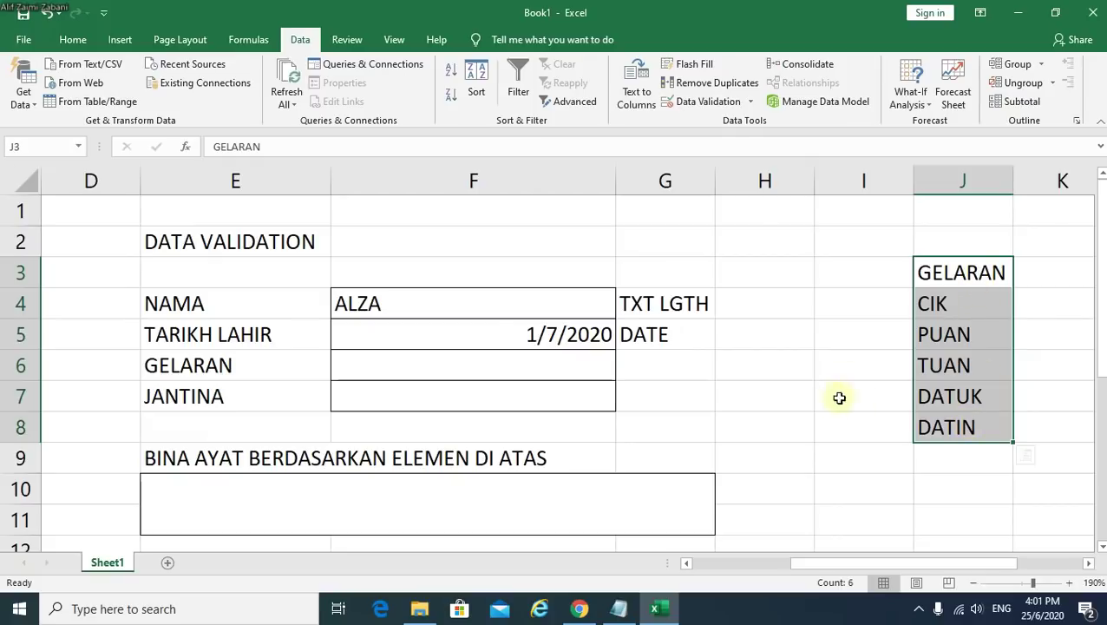
click(445, 374)
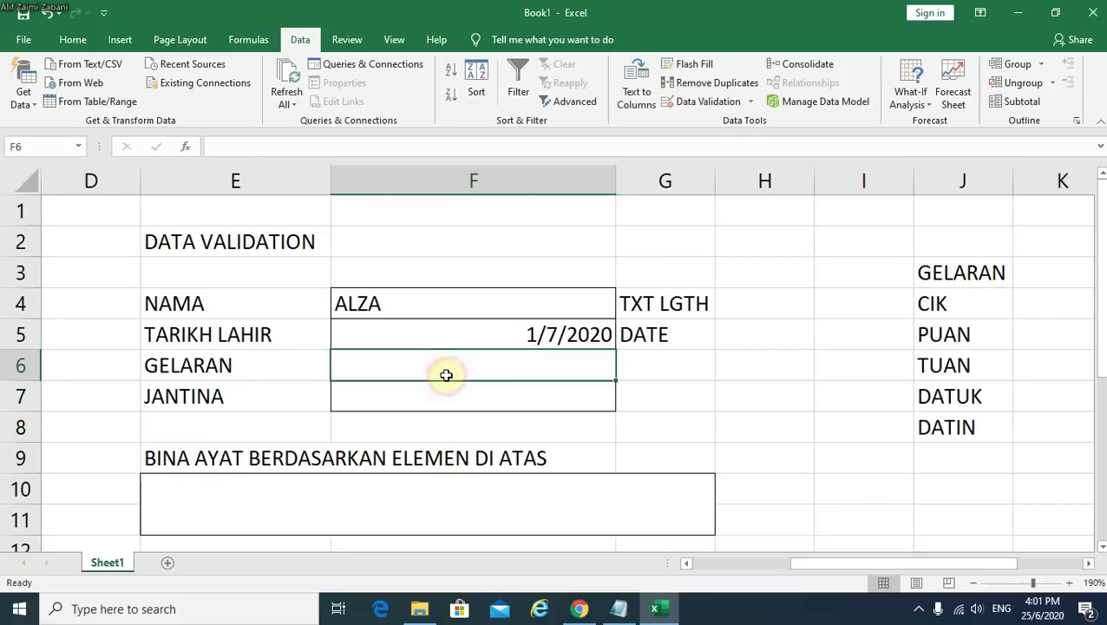
click(454, 364)
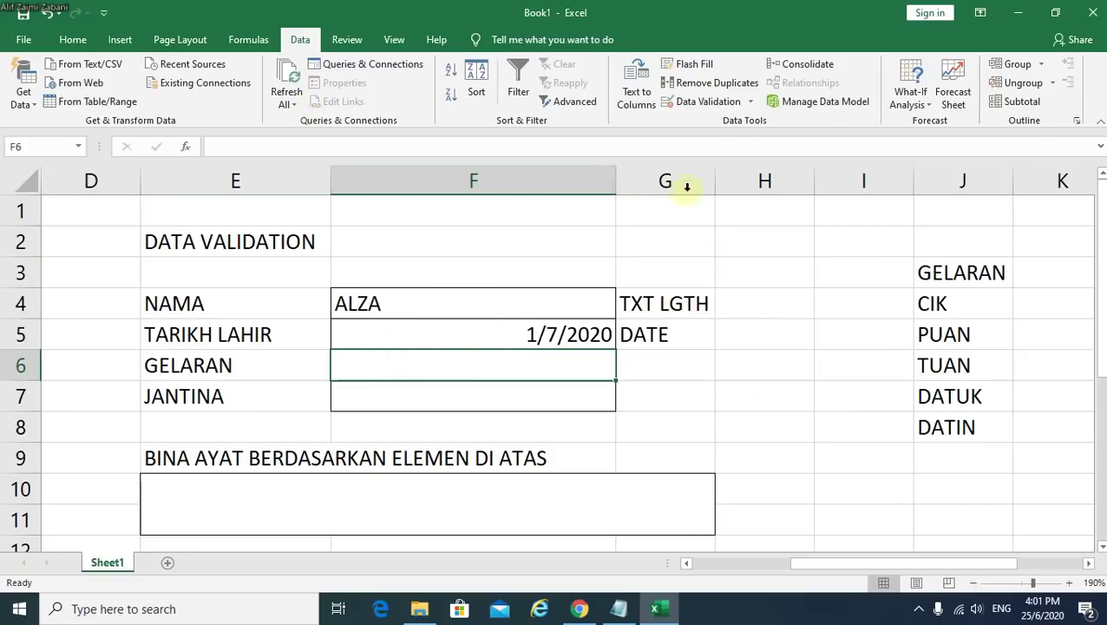
click(504, 364)
click(503, 365)
click(503, 366)
click(504, 366)
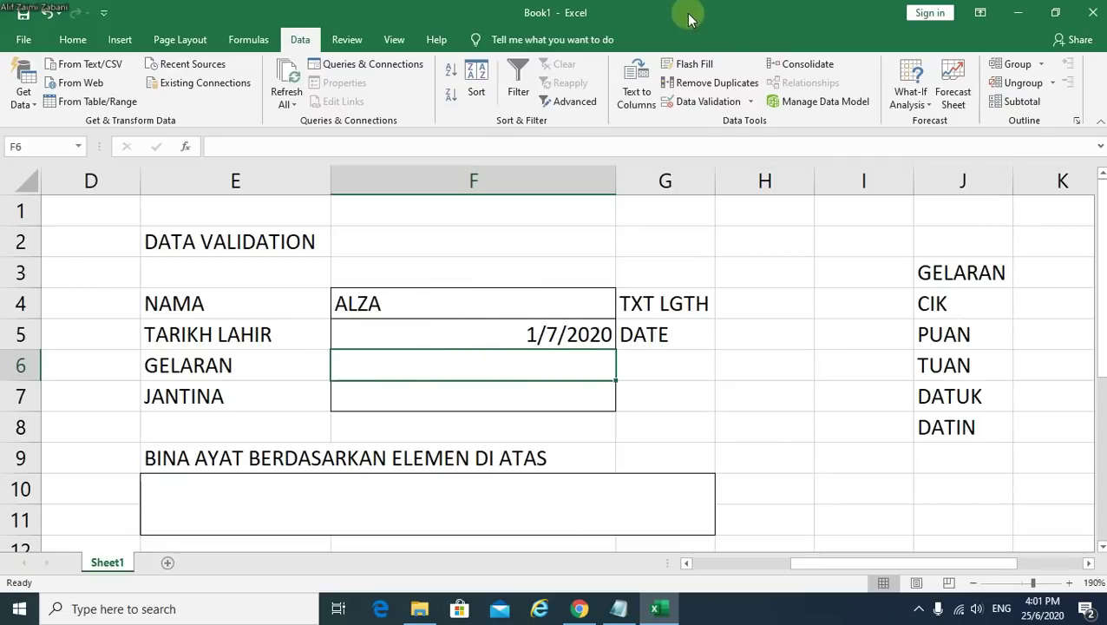
click(708, 104)
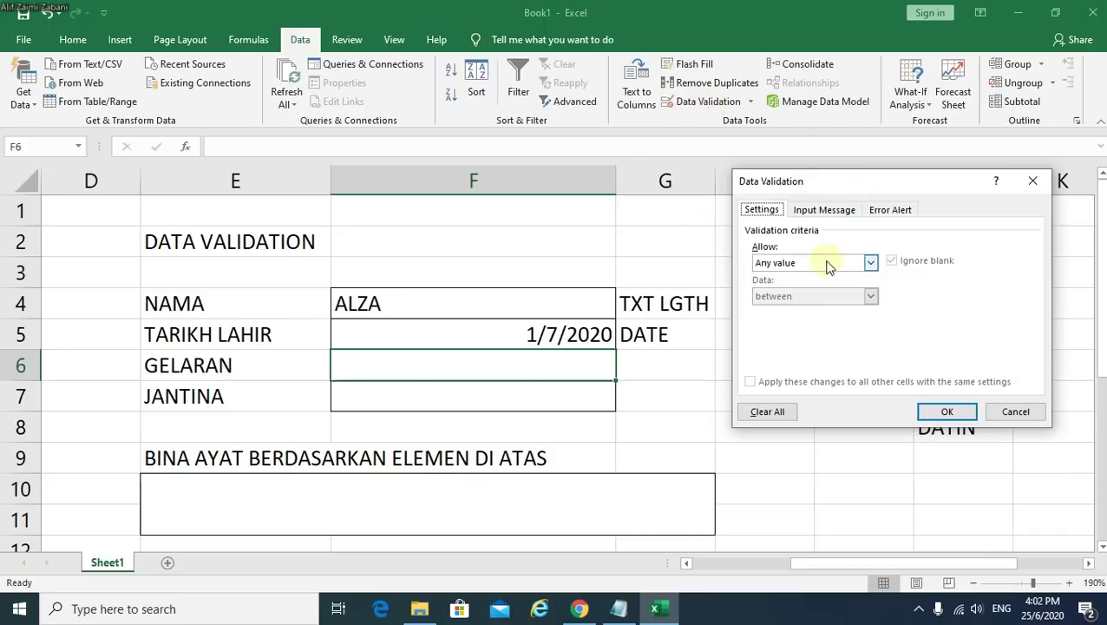
click(795, 264)
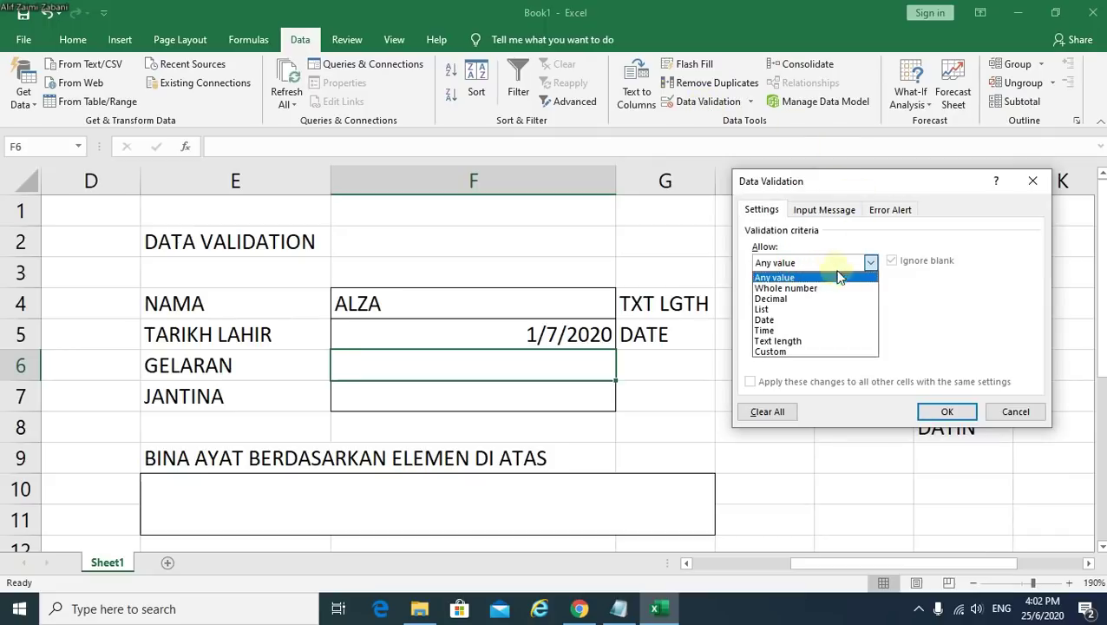
click(811, 310)
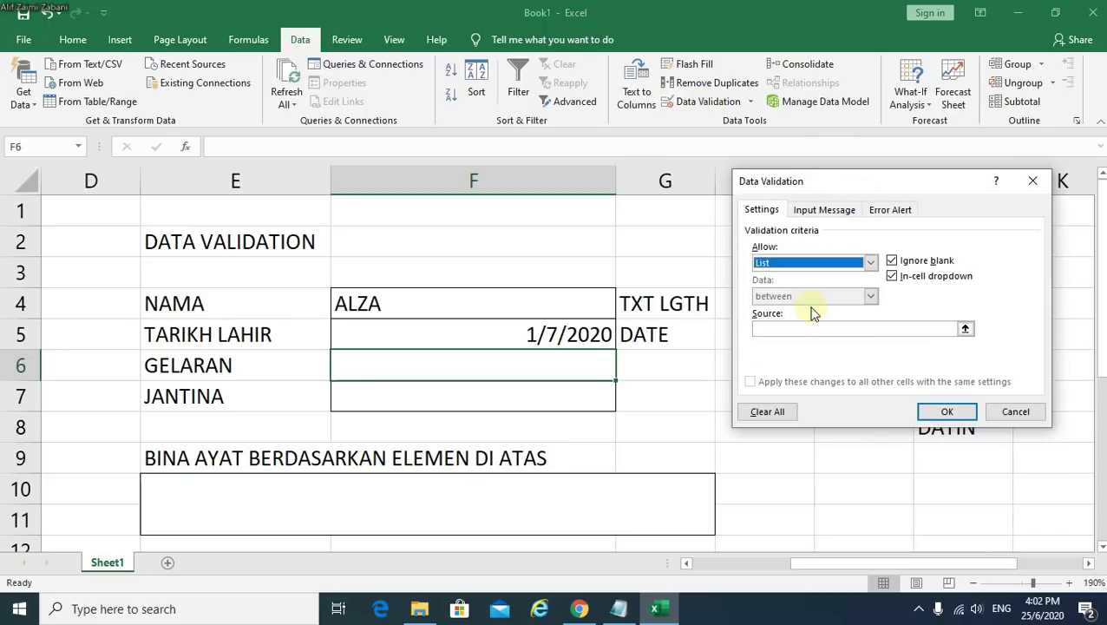
drag(856, 191, 434, 48)
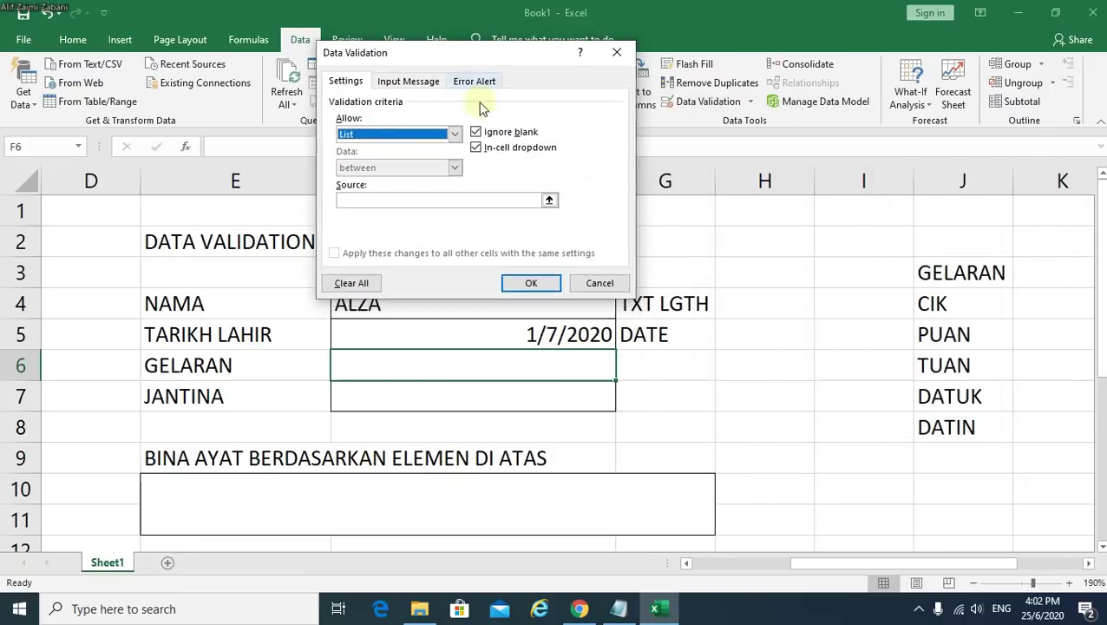
Set the list source to the titles in J4:J8, excluding the GELARAN heading, and apply the rule to F6
click(366, 199)
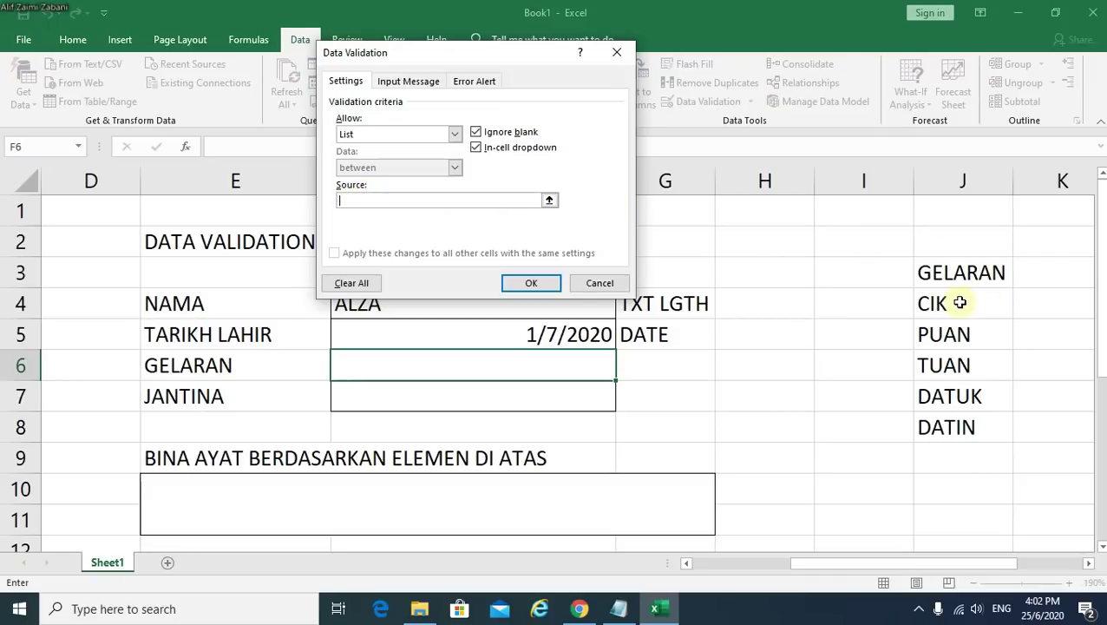
drag(954, 297, 957, 425)
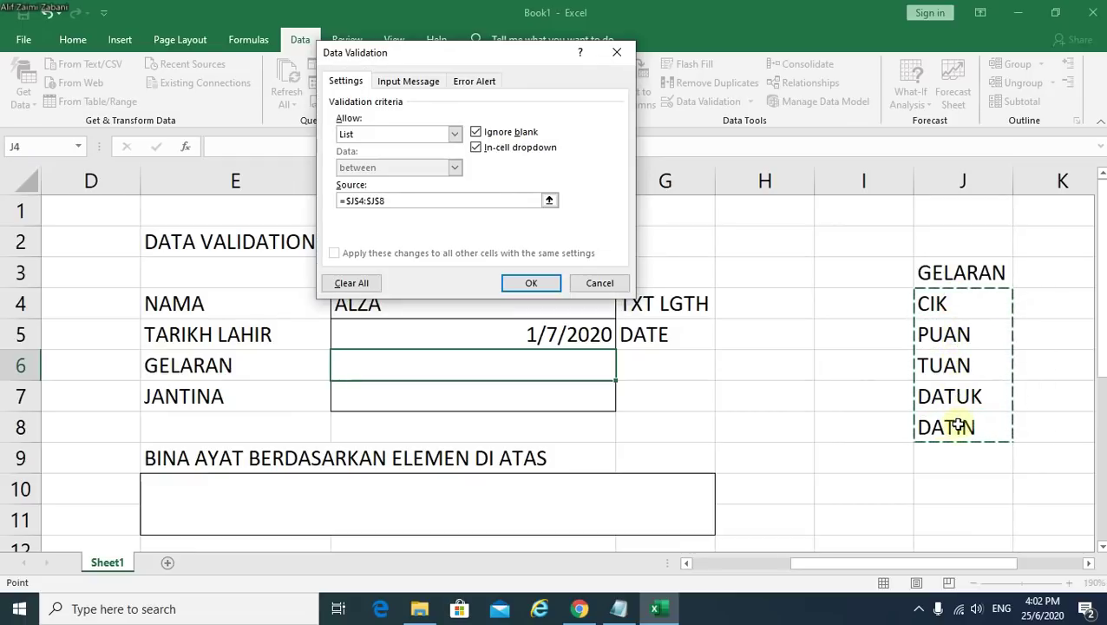
drag(965, 274, 966, 422)
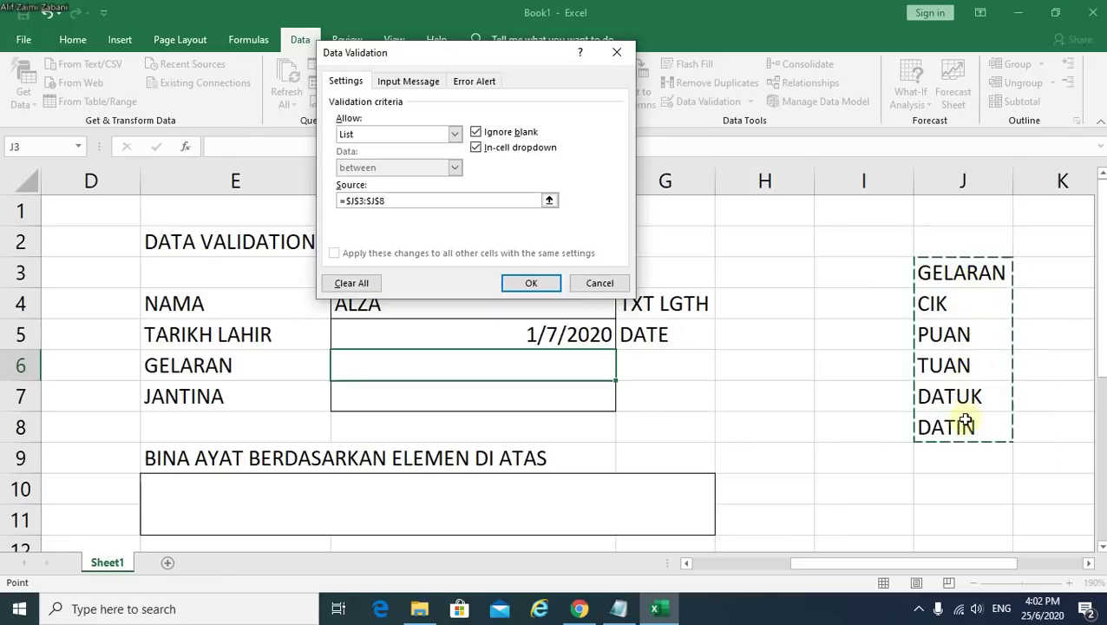
click(946, 314)
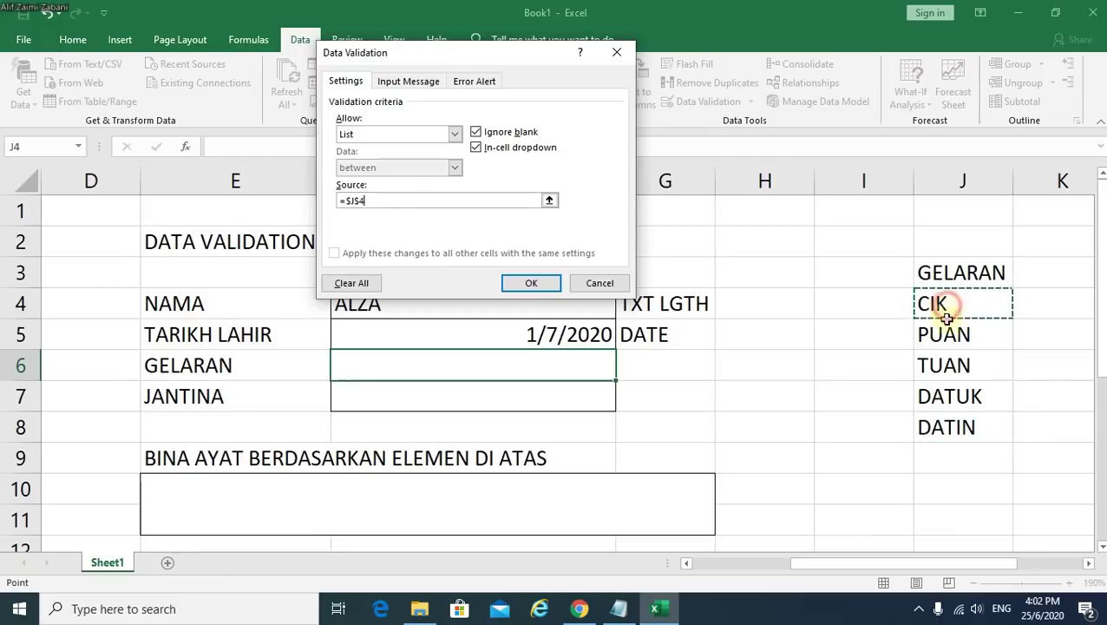
drag(946, 318, 940, 423)
click(971, 302)
drag(970, 303, 964, 425)
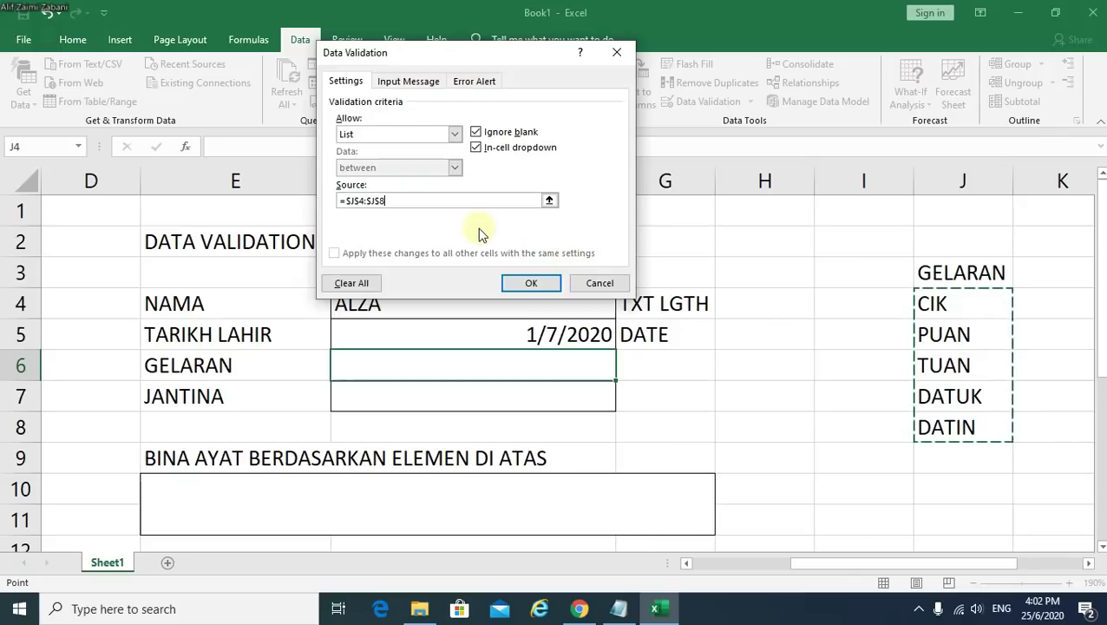
click(539, 283)
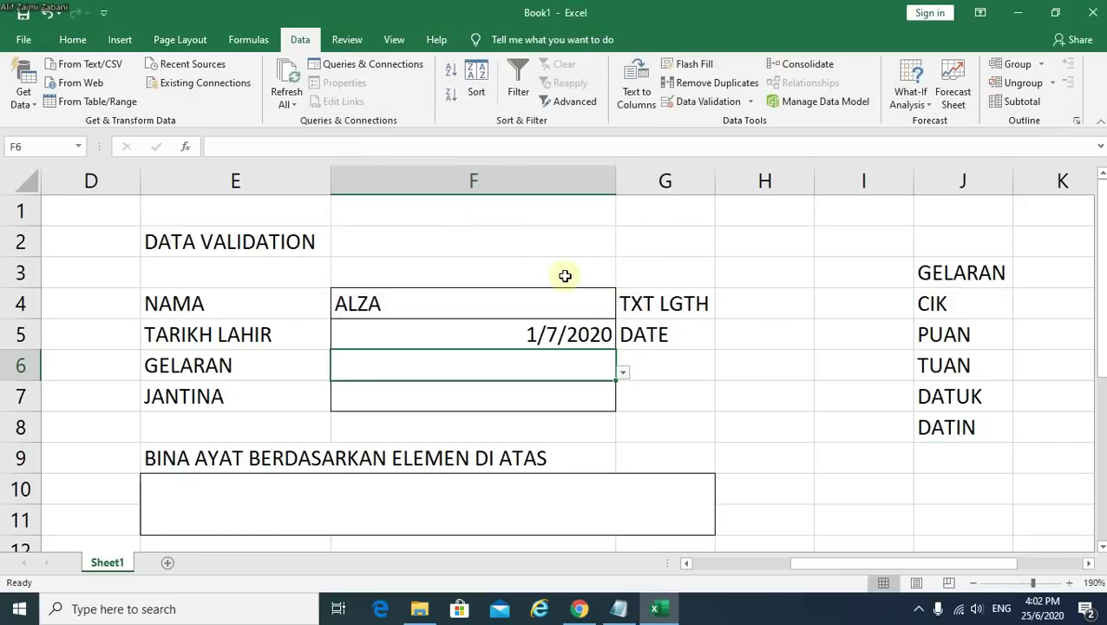
Choose DATUK from the validation list in the GELARAN cell F6
click(622, 374)
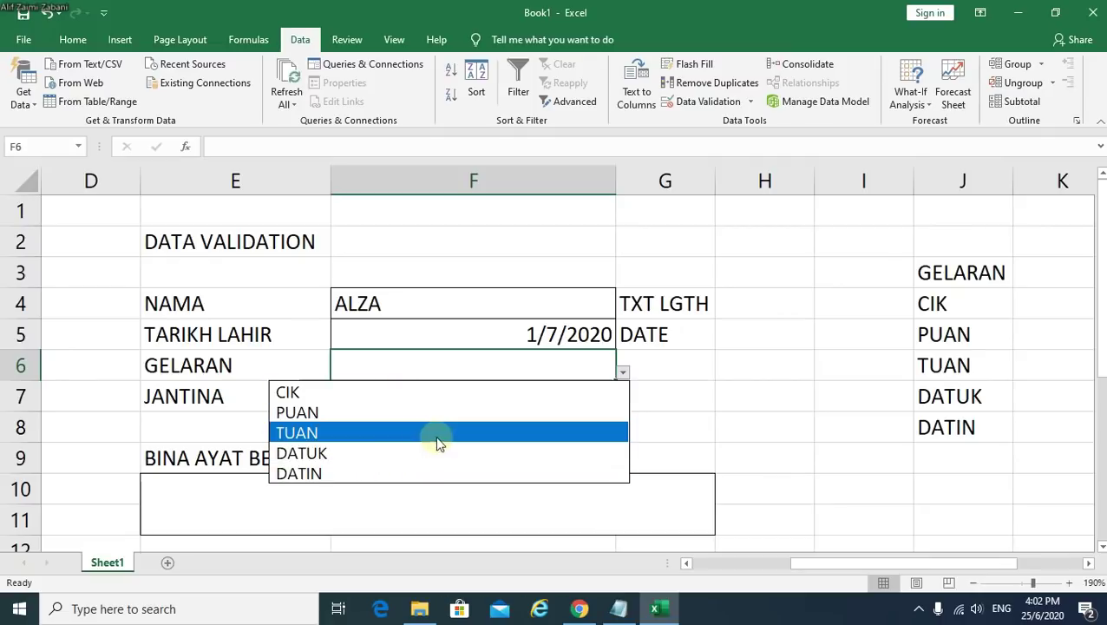
click(343, 454)
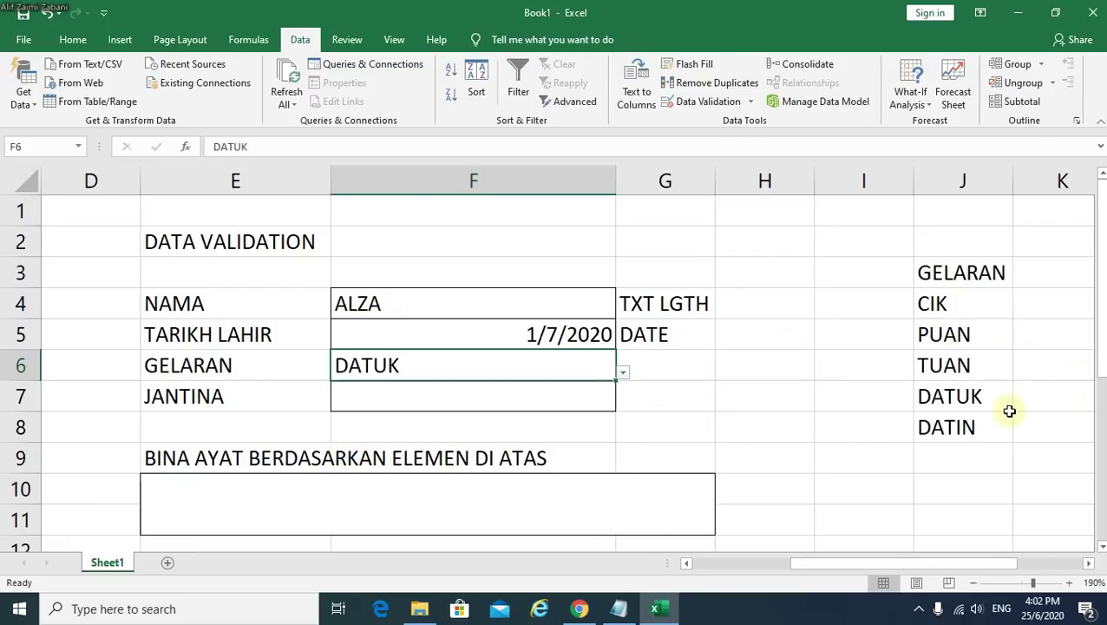
Change the source titles under the GELARAN heading to PUAN SRI in J5 and TAN SRI in J6
click(971, 337)
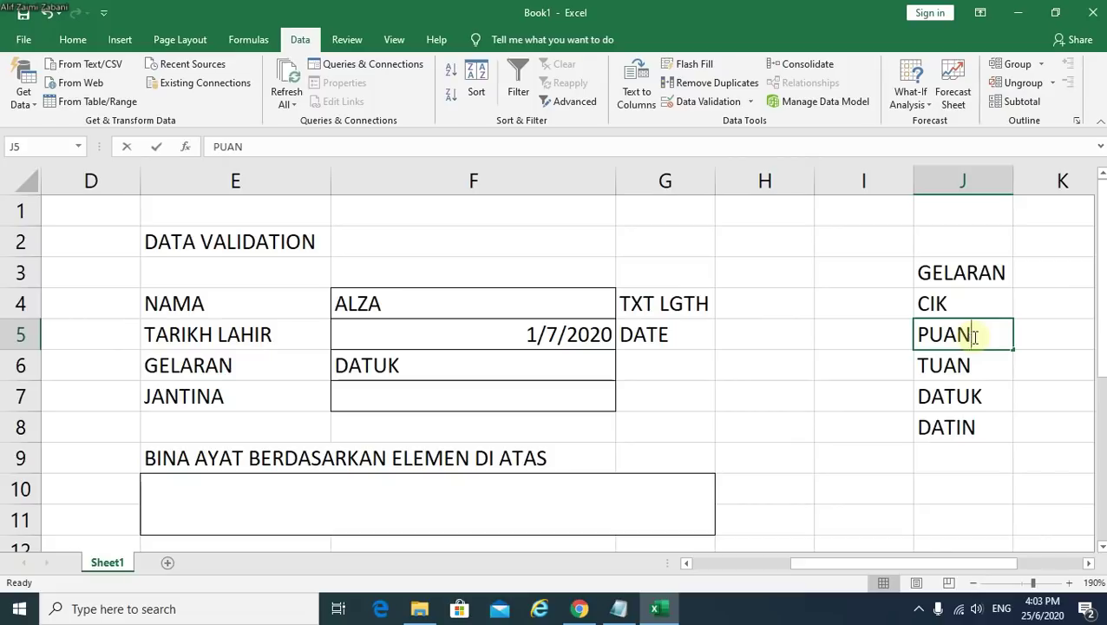
text(PUAN S)
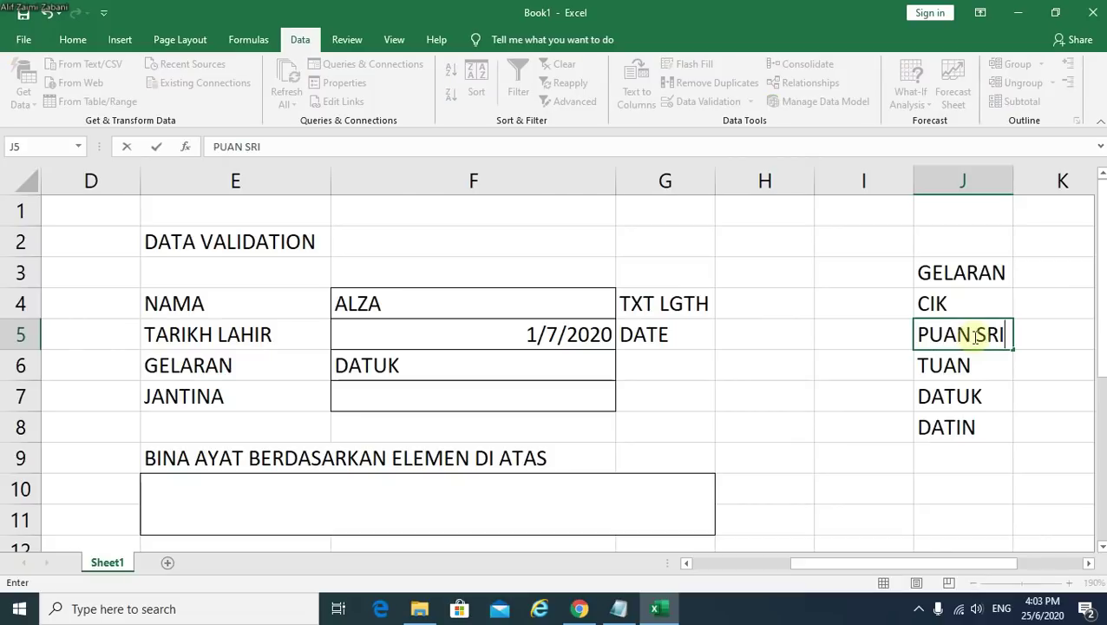
text(RI)
click(970, 361)
text(TA)
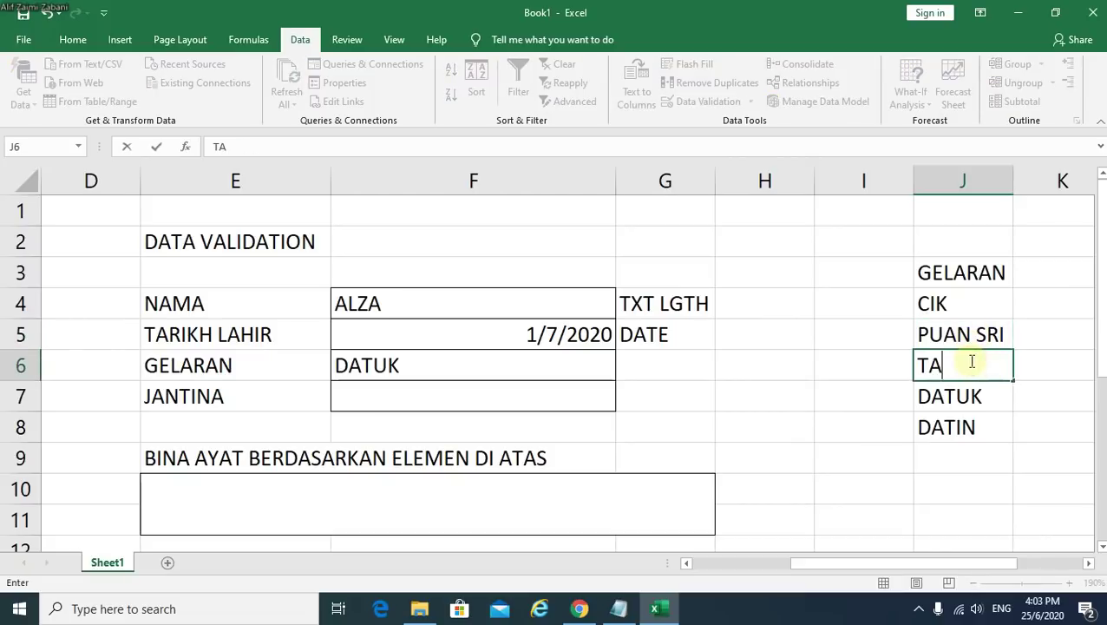
text(N SR)
key(BackSpace)
key(BackSpace)
text(SR)
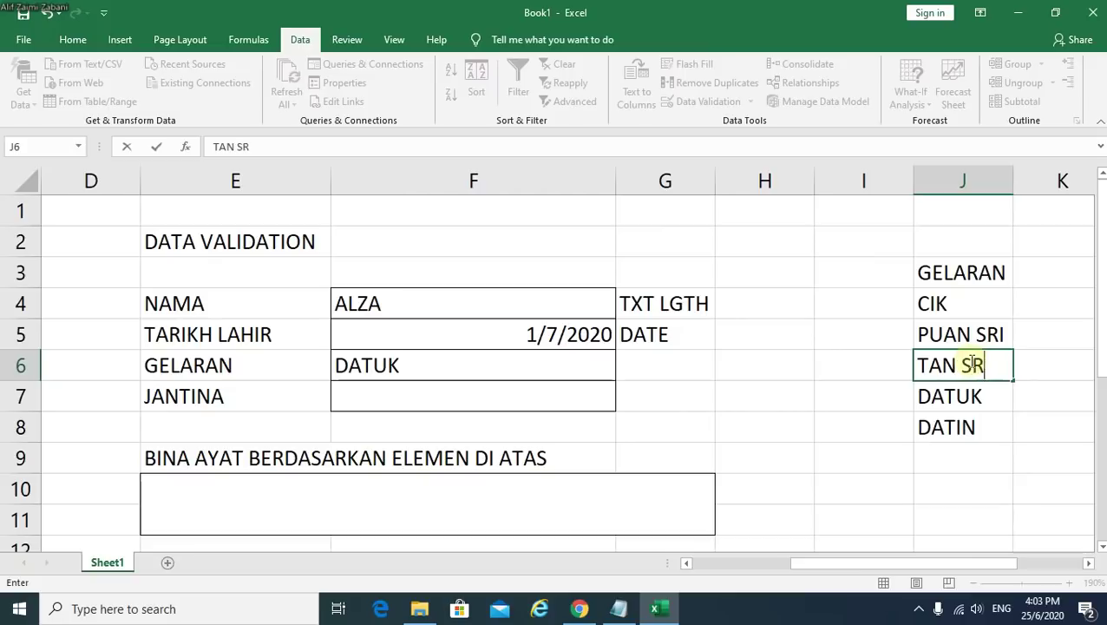
text(I)
click(963, 423)
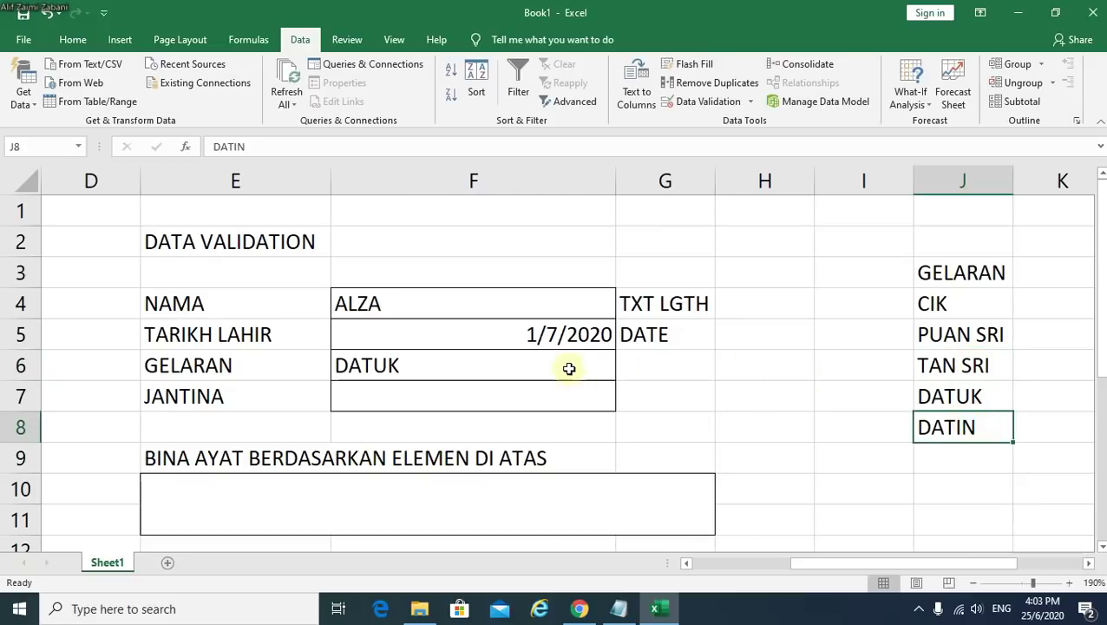
Choose TAN SRI from the validation list in the GELARAN entry cell F6
click(569, 366)
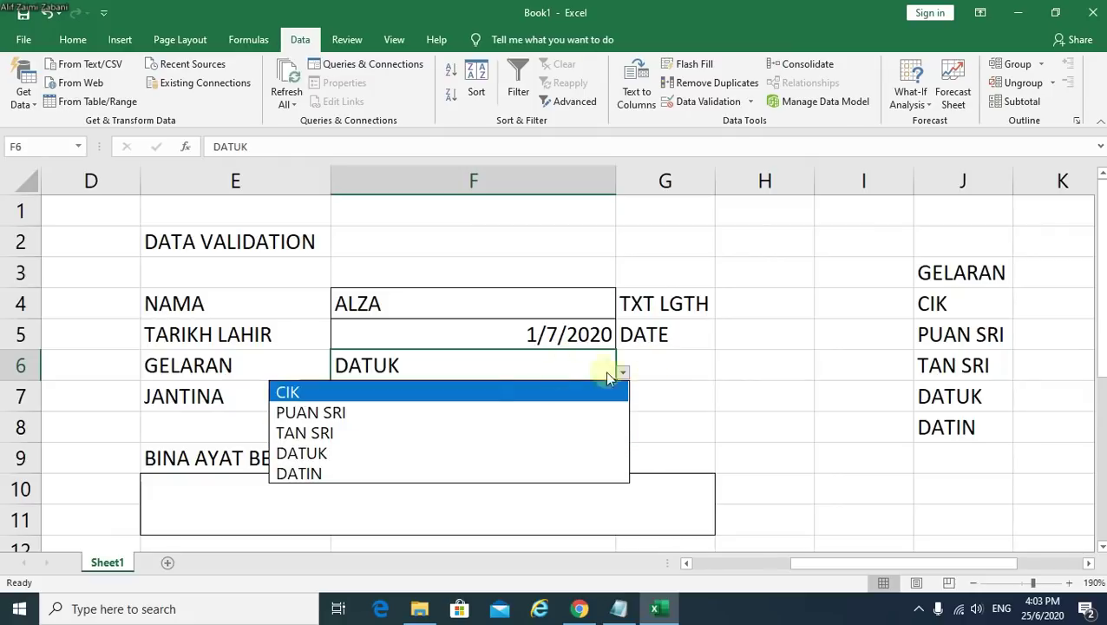
click(475, 432)
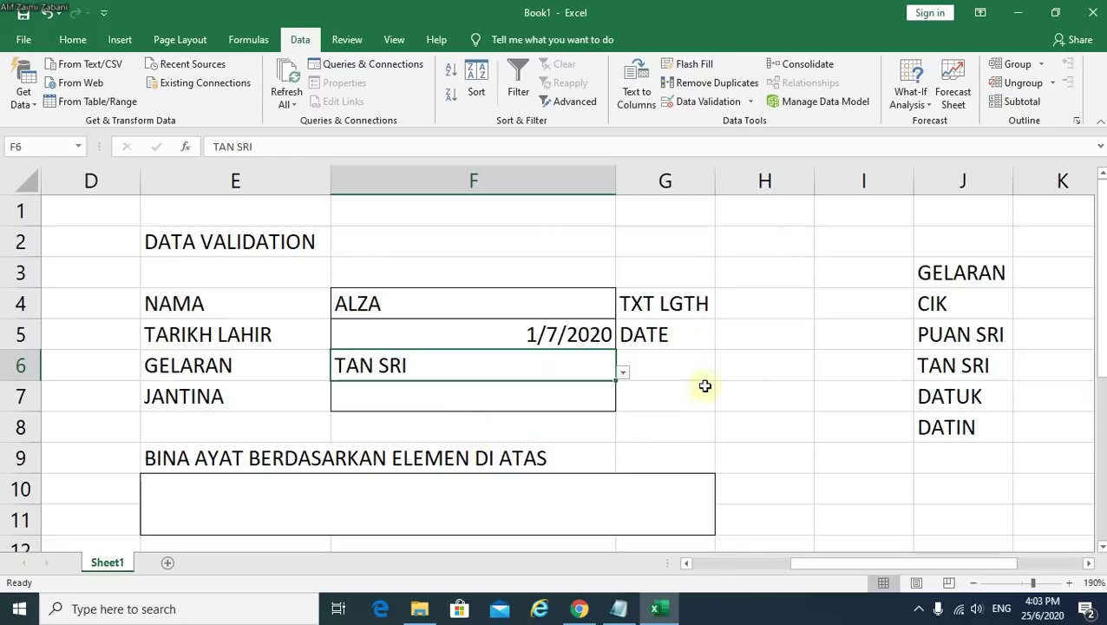
Add a List validation rule with the source LELAKI,PEREMPUAN to the JANTINA entry cell F7 and choose LELAKI from its list
click(581, 404)
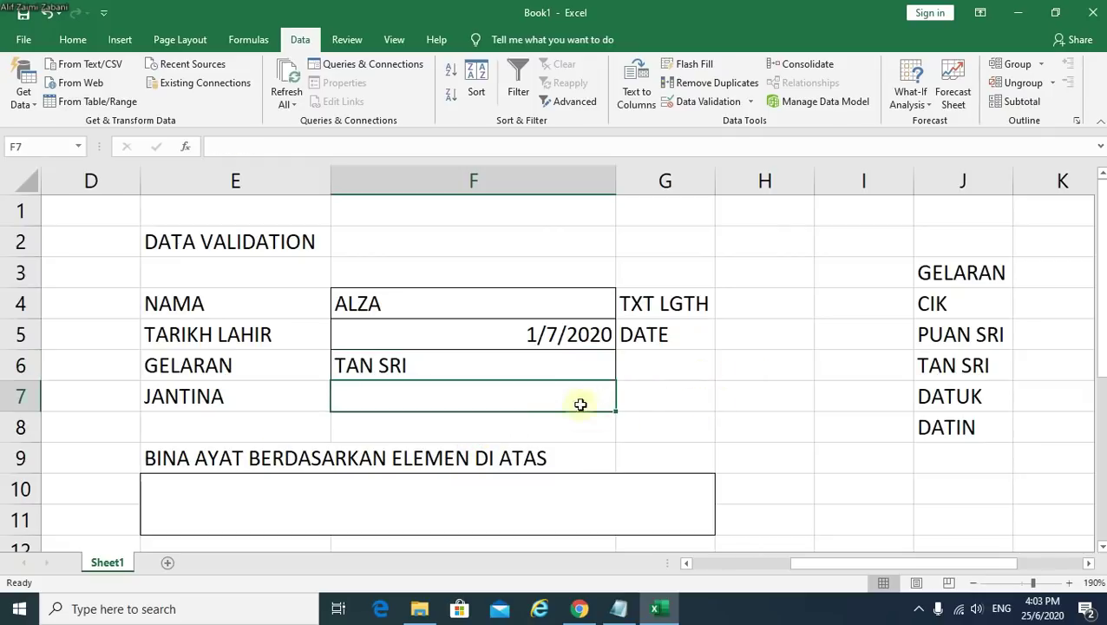
click(694, 114)
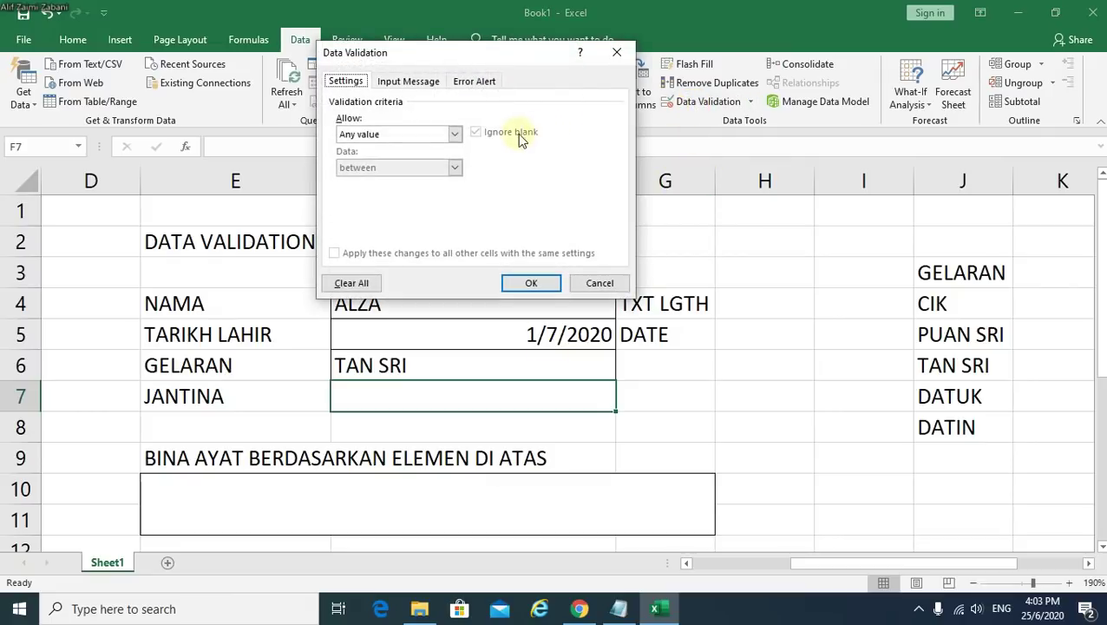
click(395, 133)
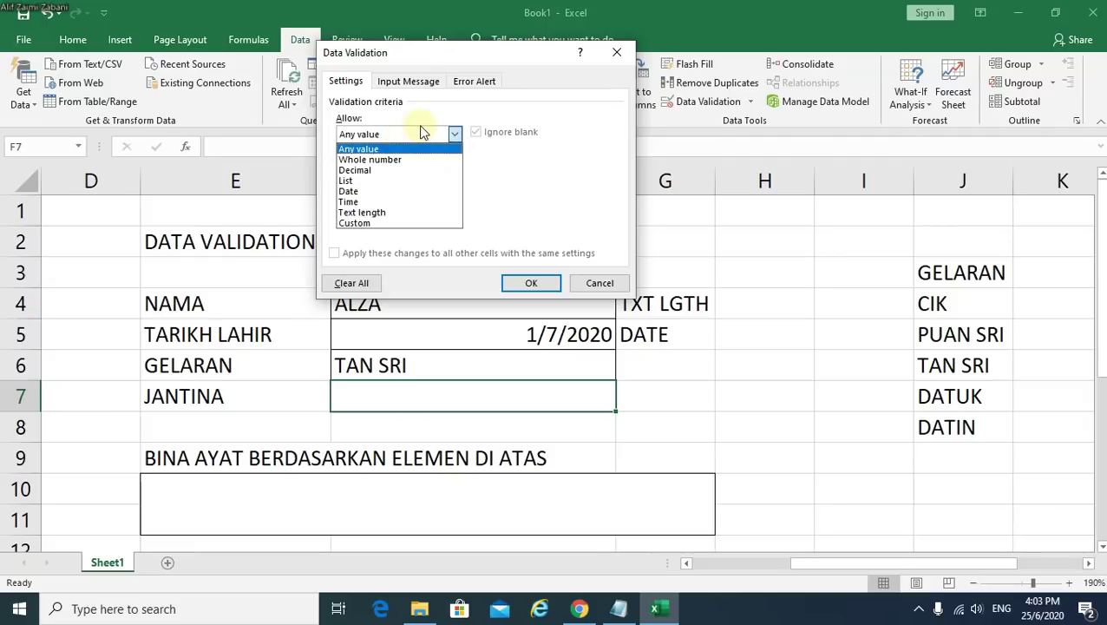
click(376, 181)
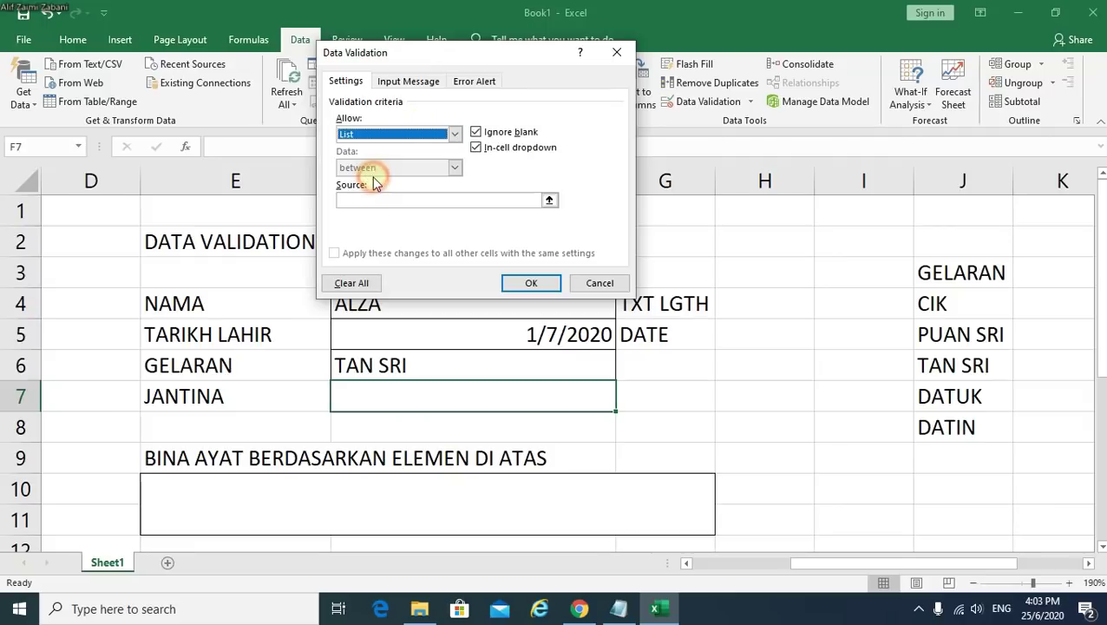
click(445, 199)
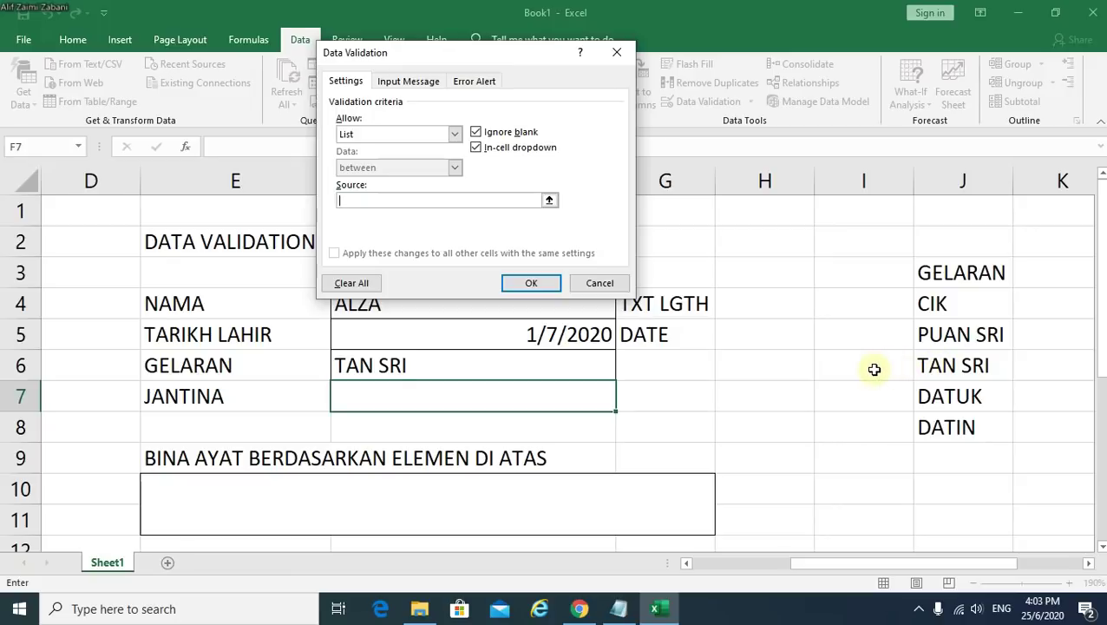
text(LELAKI,PEREMPUAN)
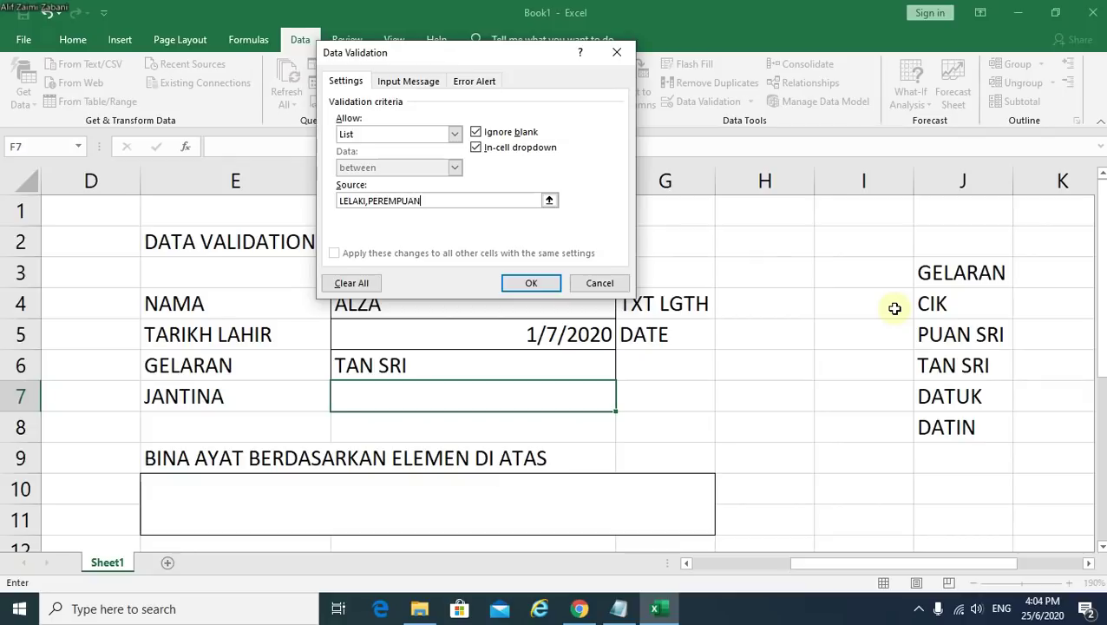
click(530, 284)
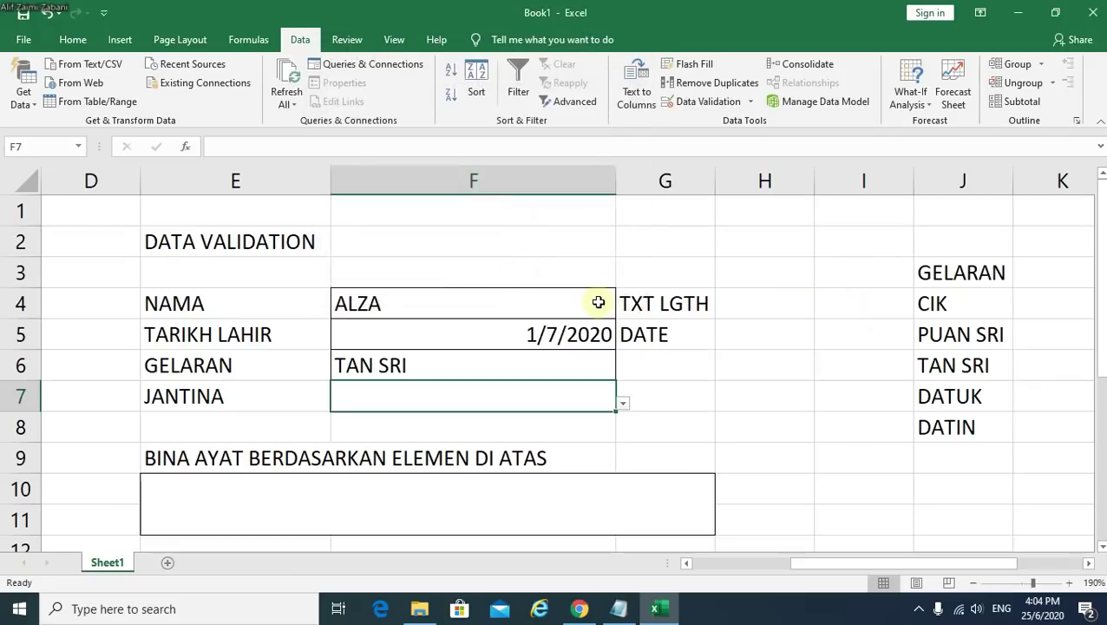
click(623, 404)
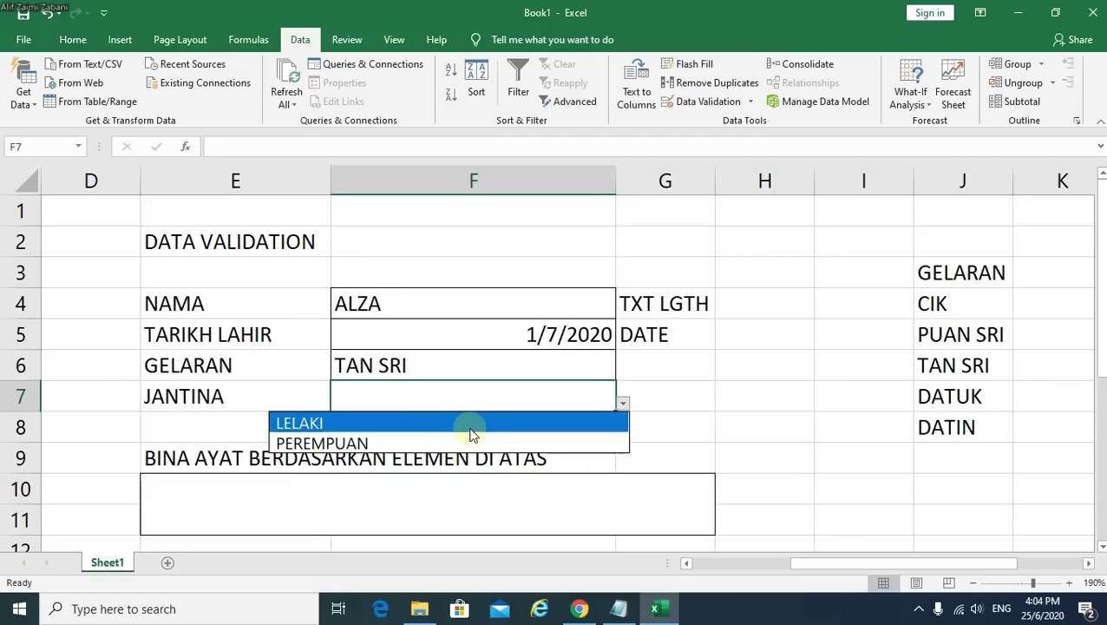
click(440, 430)
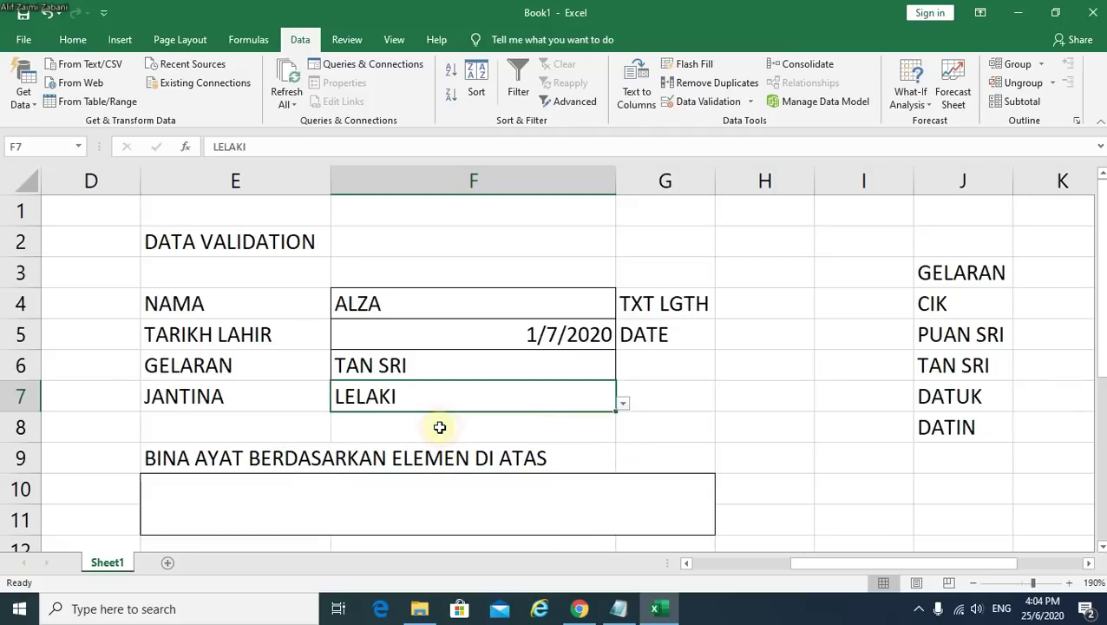
Label the GELARAN and JANTINA rows with the rule type LIST in G6 and G7
click(672, 367)
text(LIST)
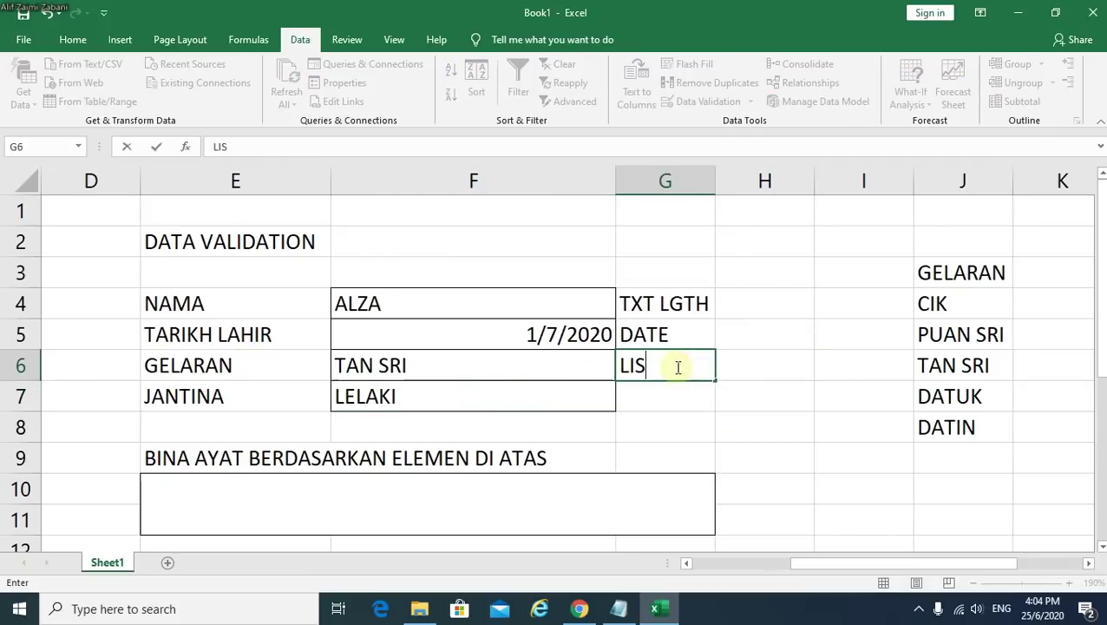
click(669, 397)
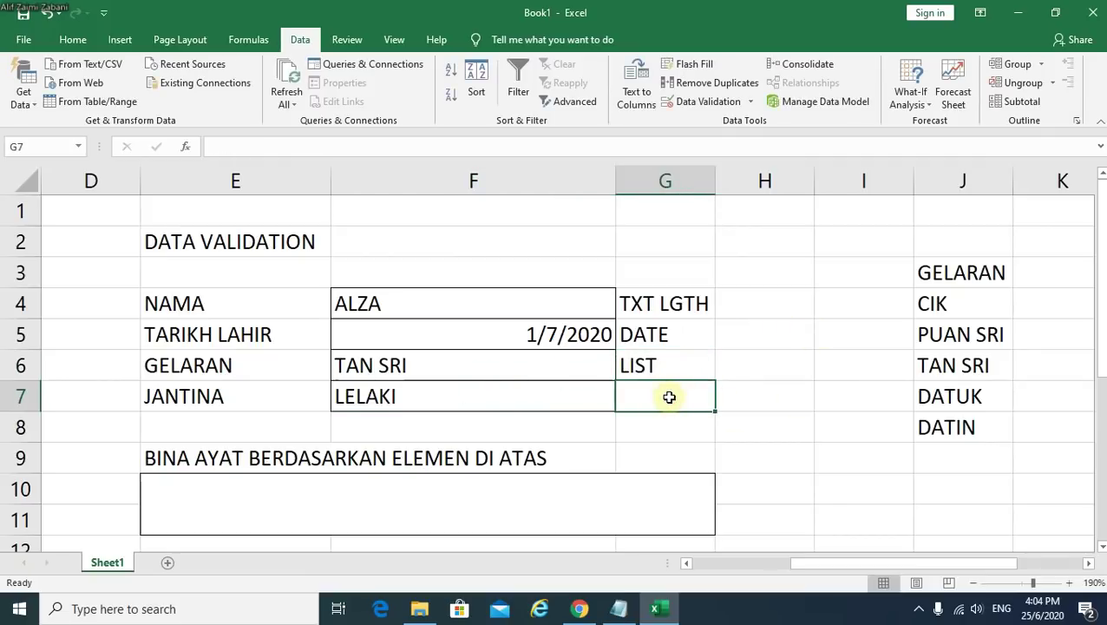
text(LIST)
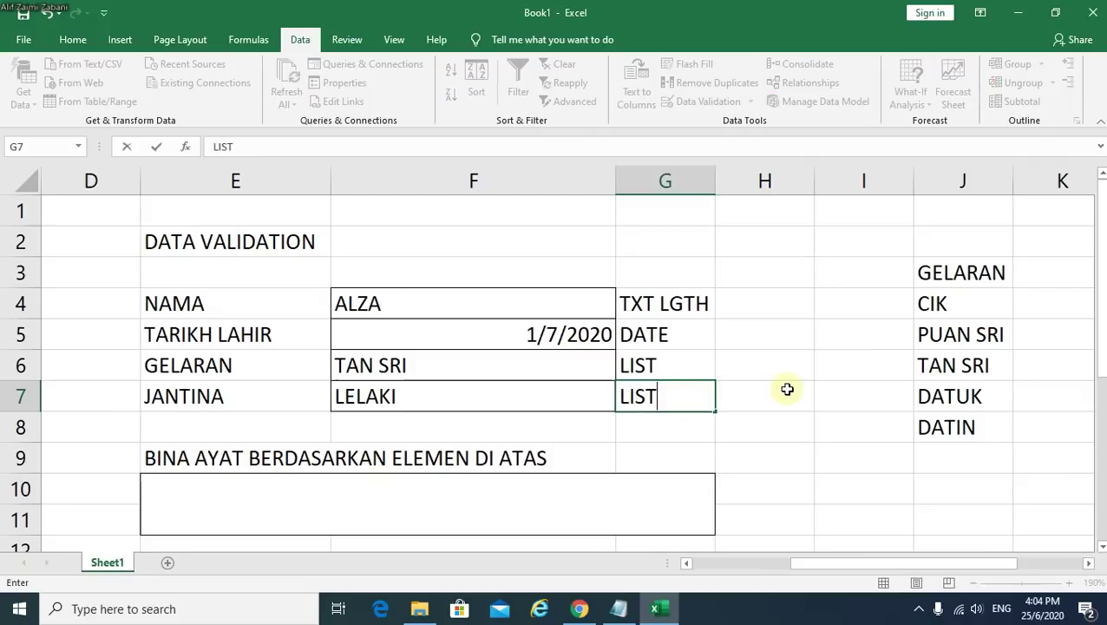
click(740, 321)
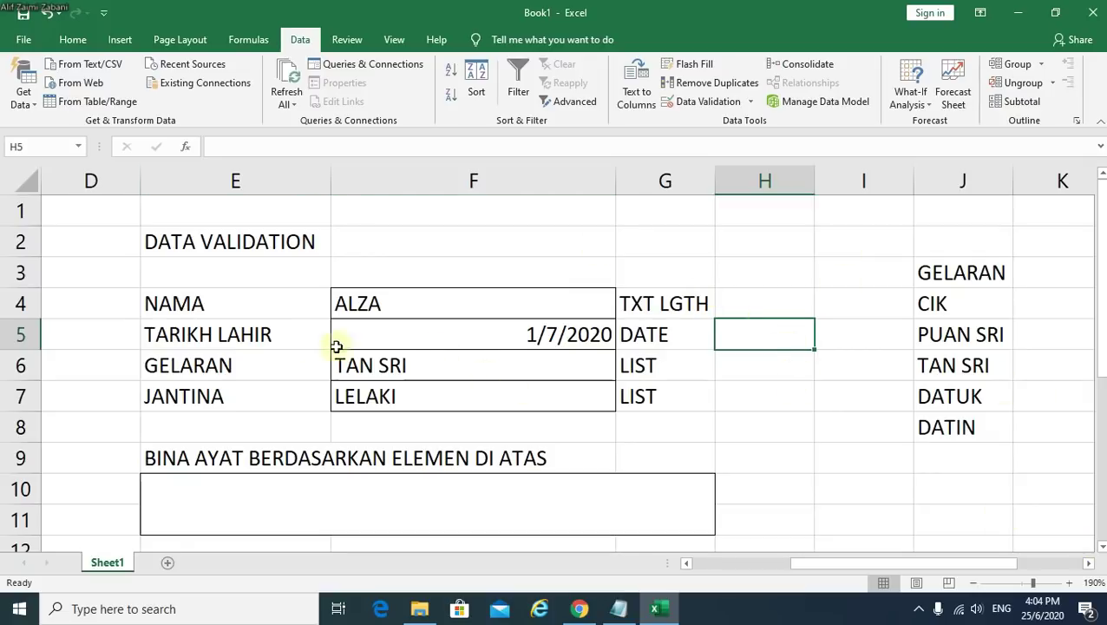
drag(418, 305, 420, 393)
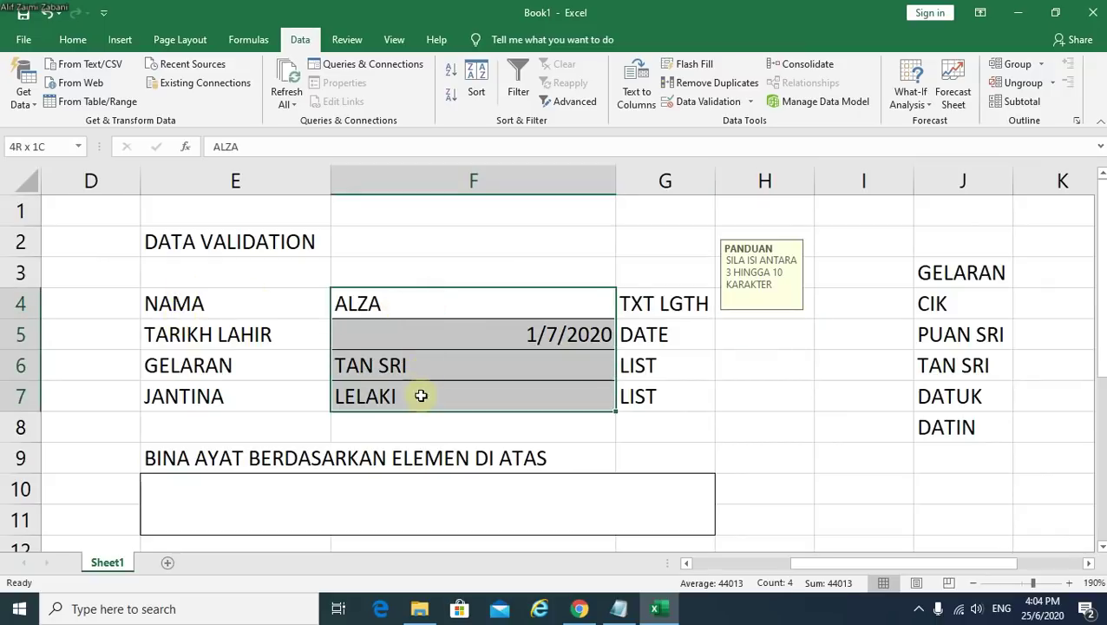
drag(466, 301, 469, 388)
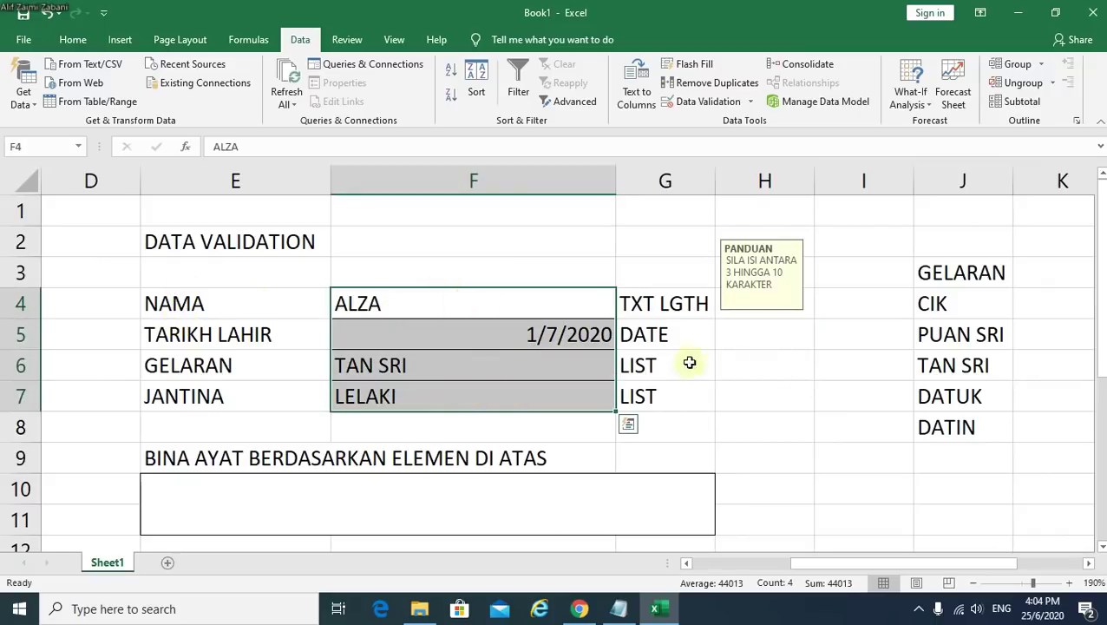
click(1036, 489)
Start a CONCATENATE formula in the merged sentence cell E10 and open its function arguments, keeping the form's entry cells uncovered
click(1100, 547)
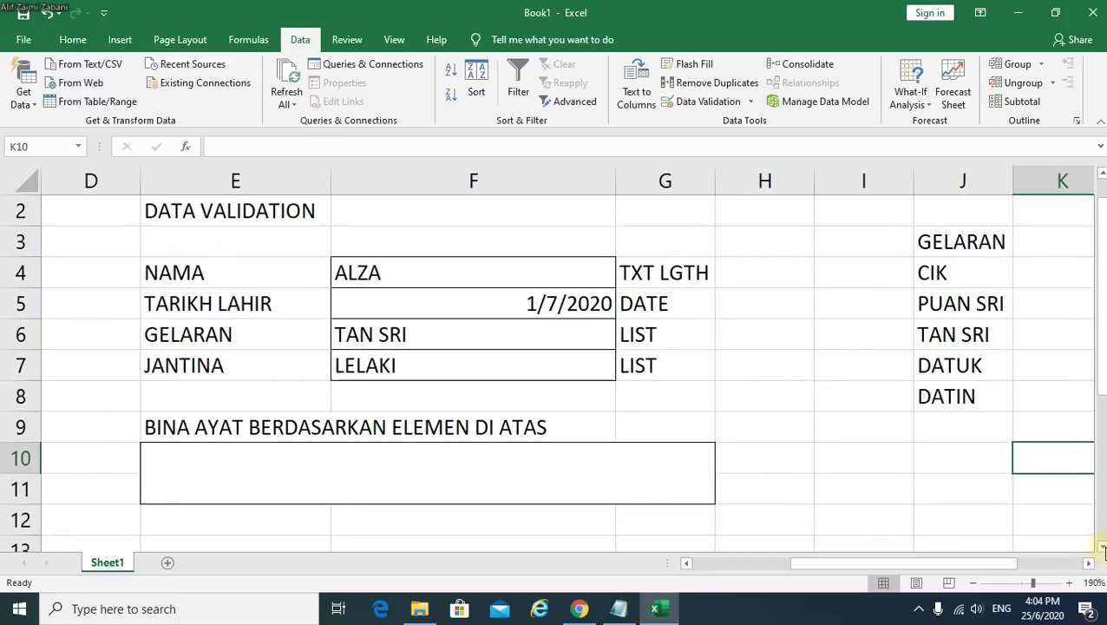
click(388, 471)
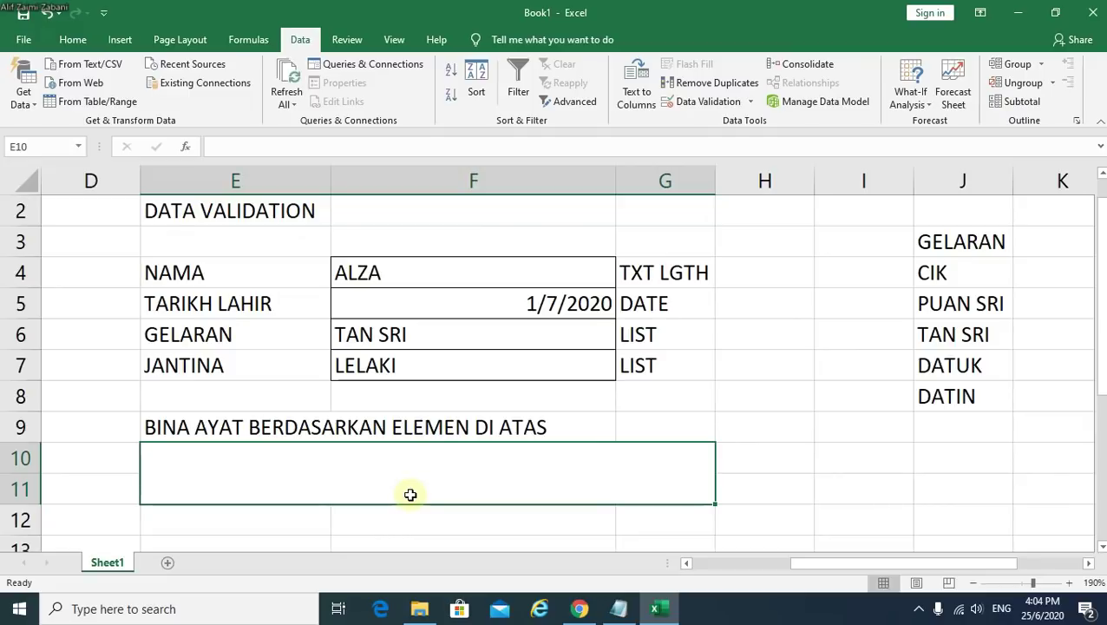
text(=)
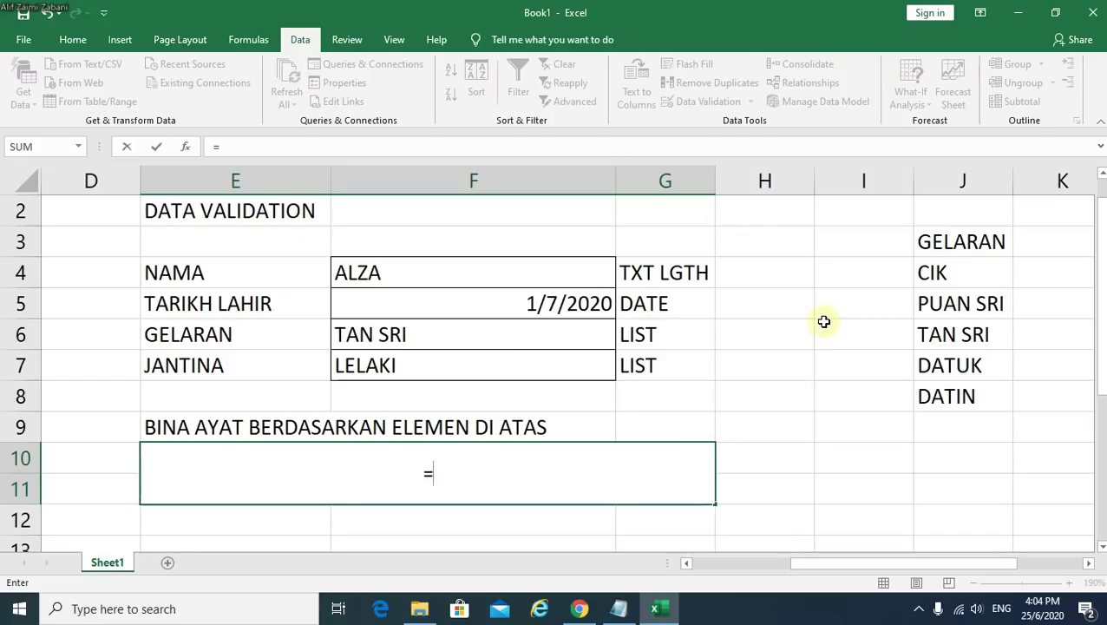
text(CO)
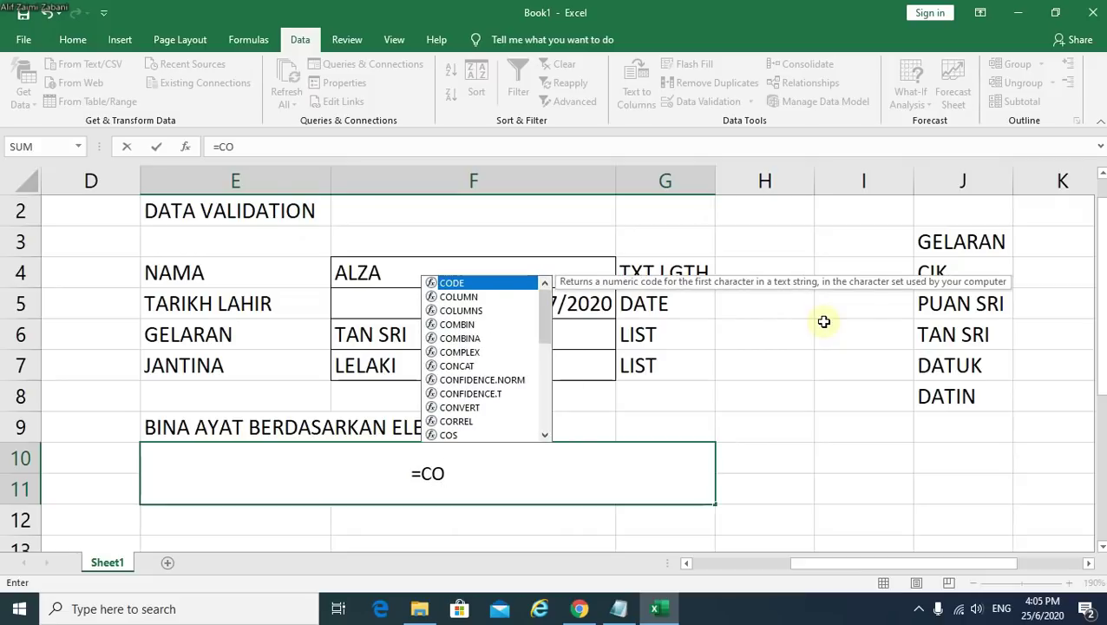
text(NCA)
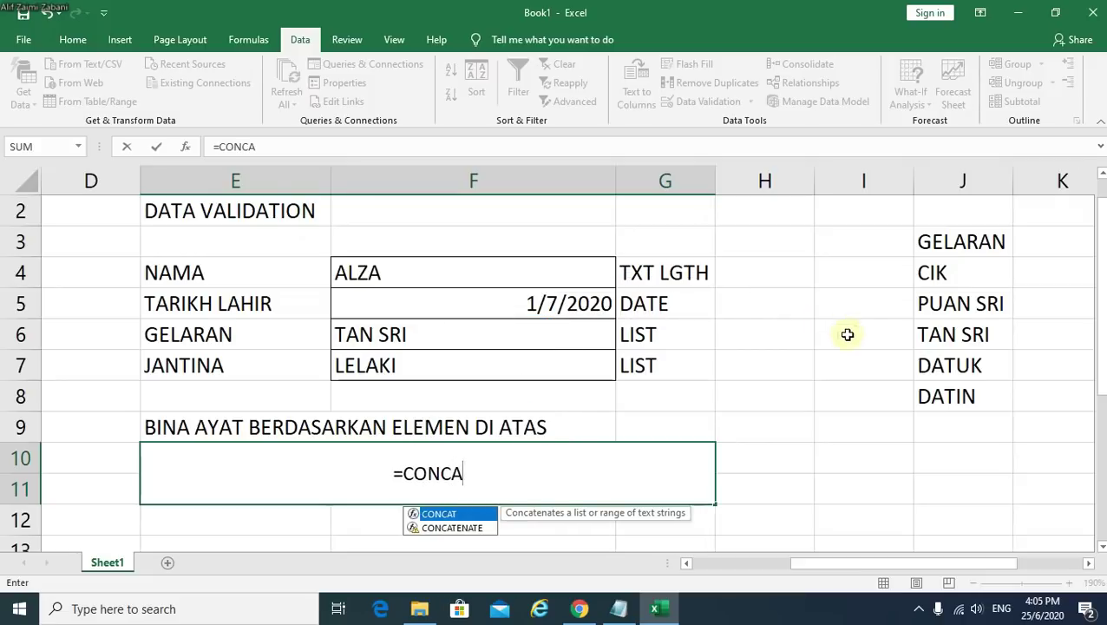
double_click(466, 530)
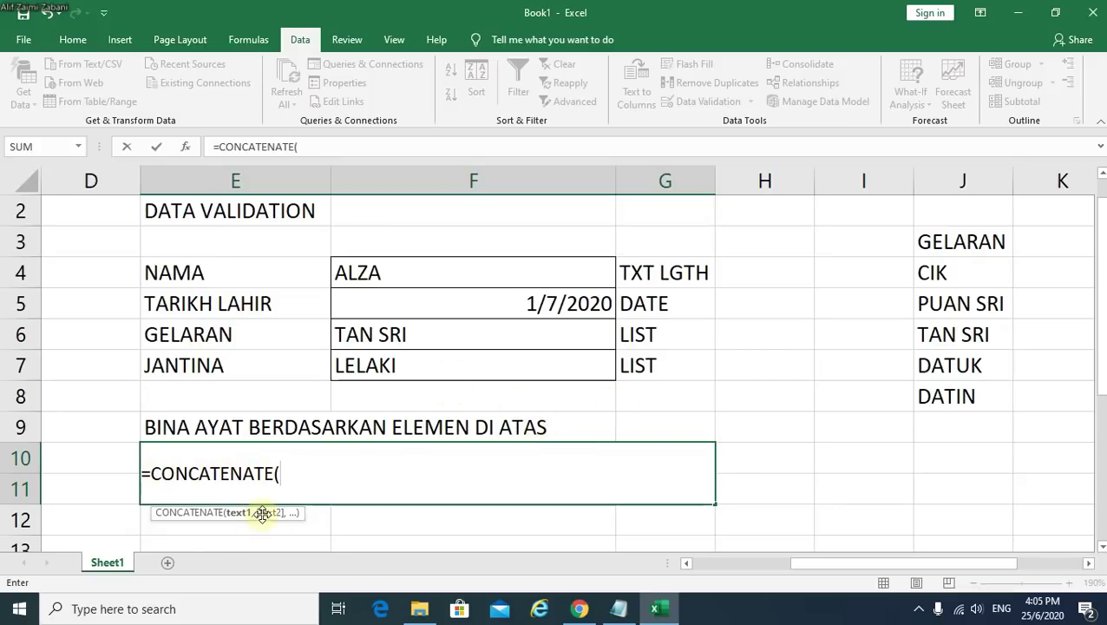
click(185, 149)
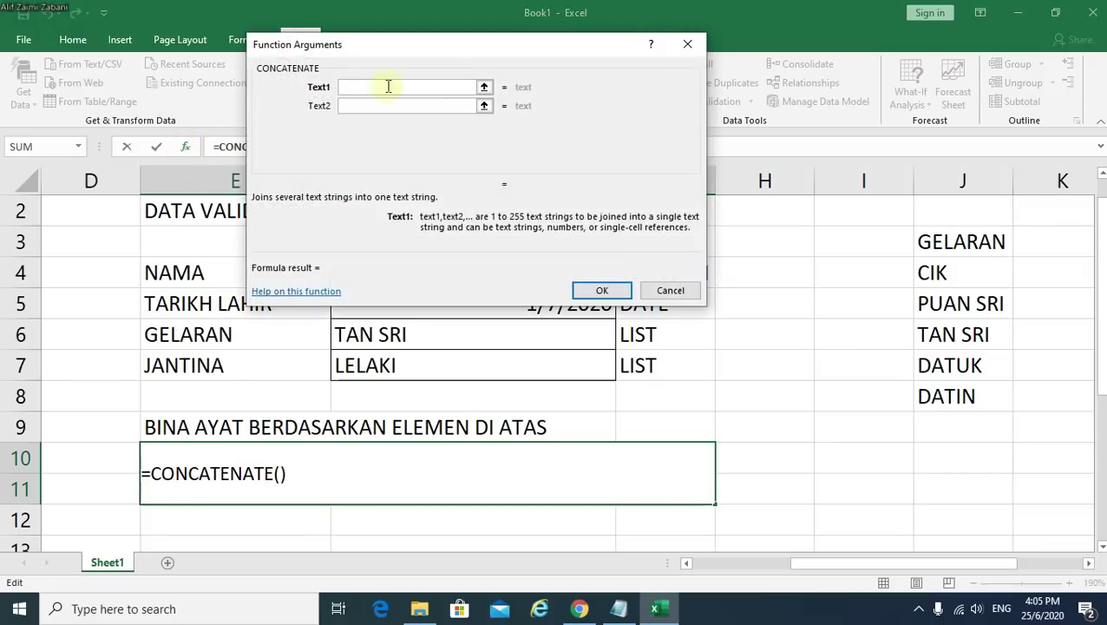
drag(459, 40, 831, 186)
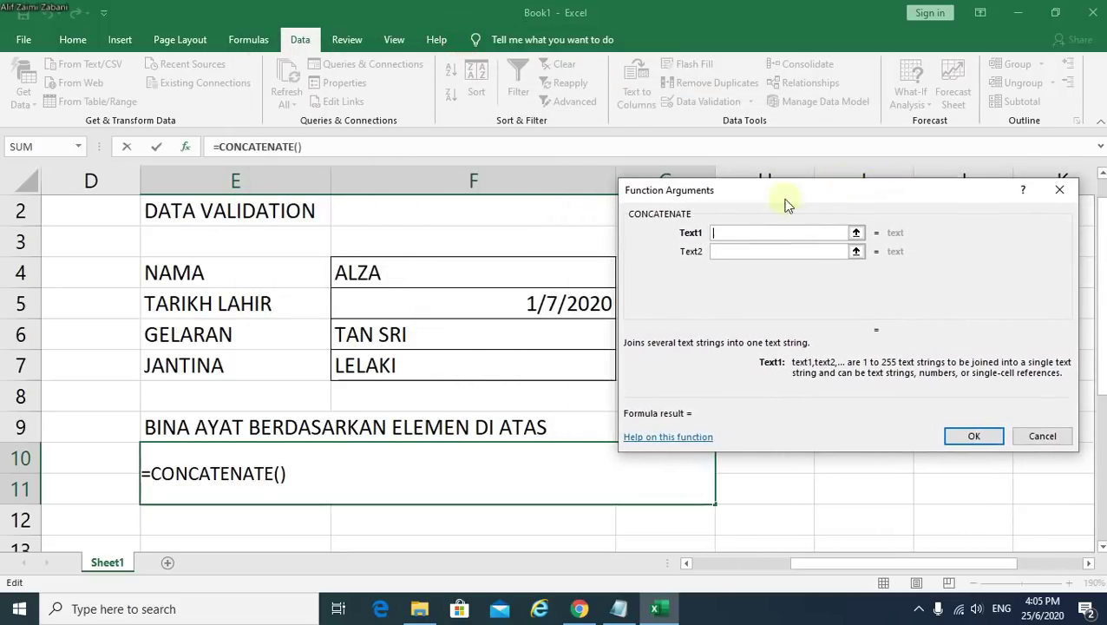
Set the CONCATENATE arguments to the title in F6, a space " " and the name in F4
click(727, 232)
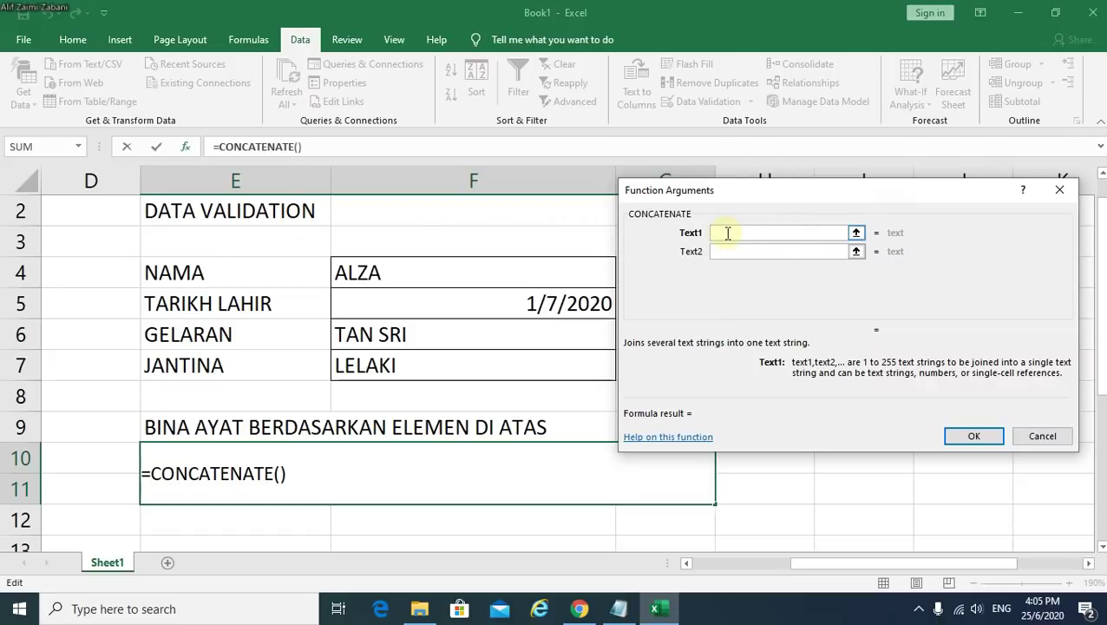
click(467, 336)
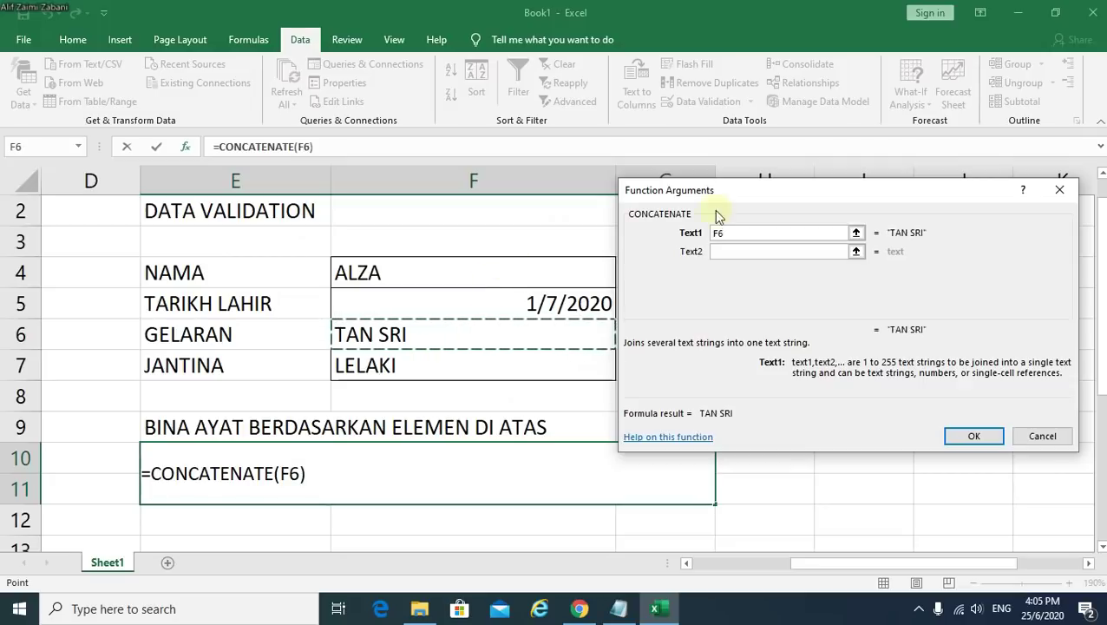
click(750, 253)
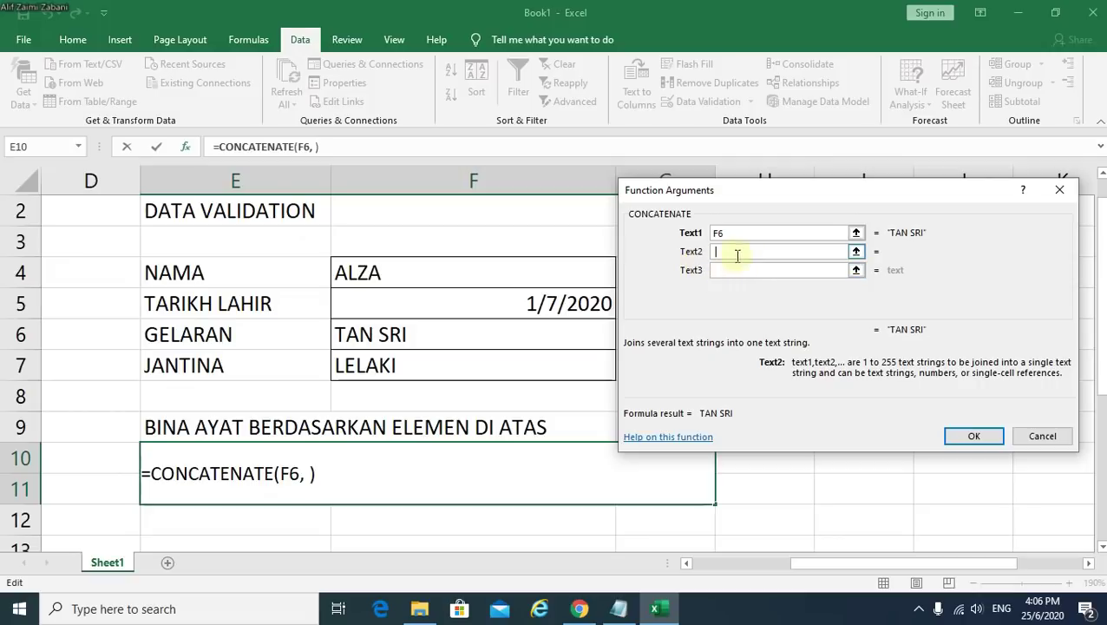
text(" ")
click(749, 270)
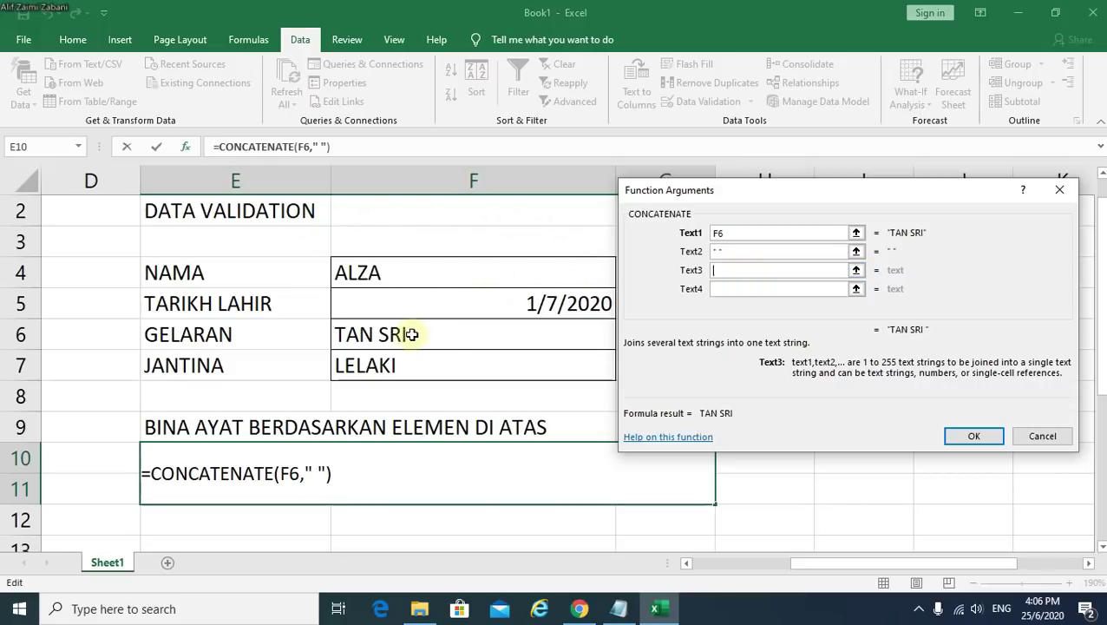
click(411, 275)
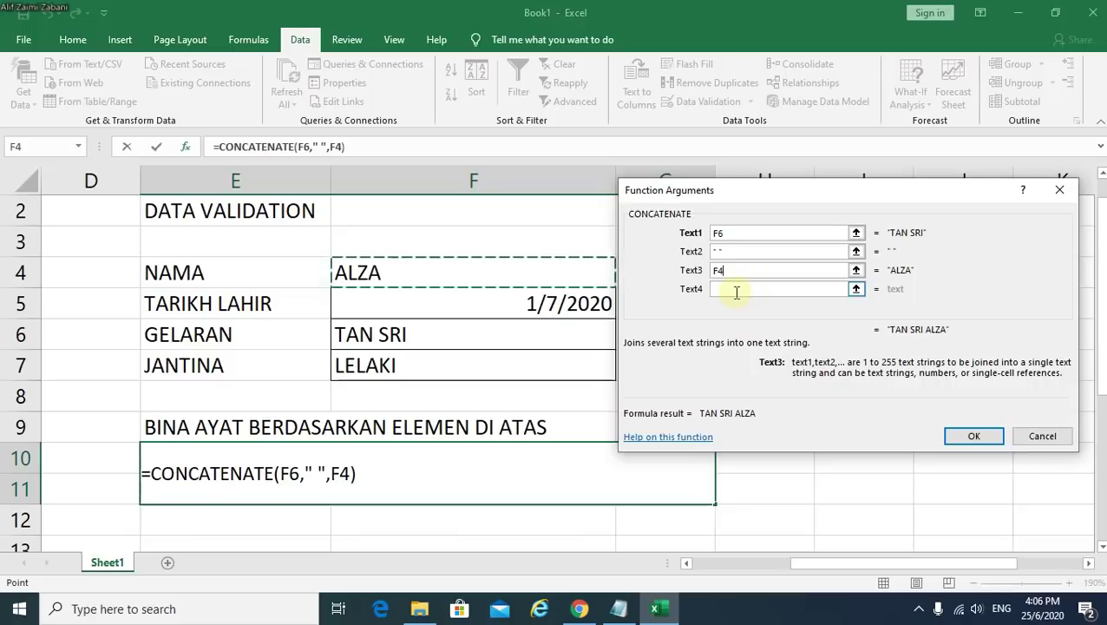
Add the fixed text " MERUPAKAN SEORANG " and the gender reference F7 as the fourth and fifth CONCATENATE arguments
click(735, 289)
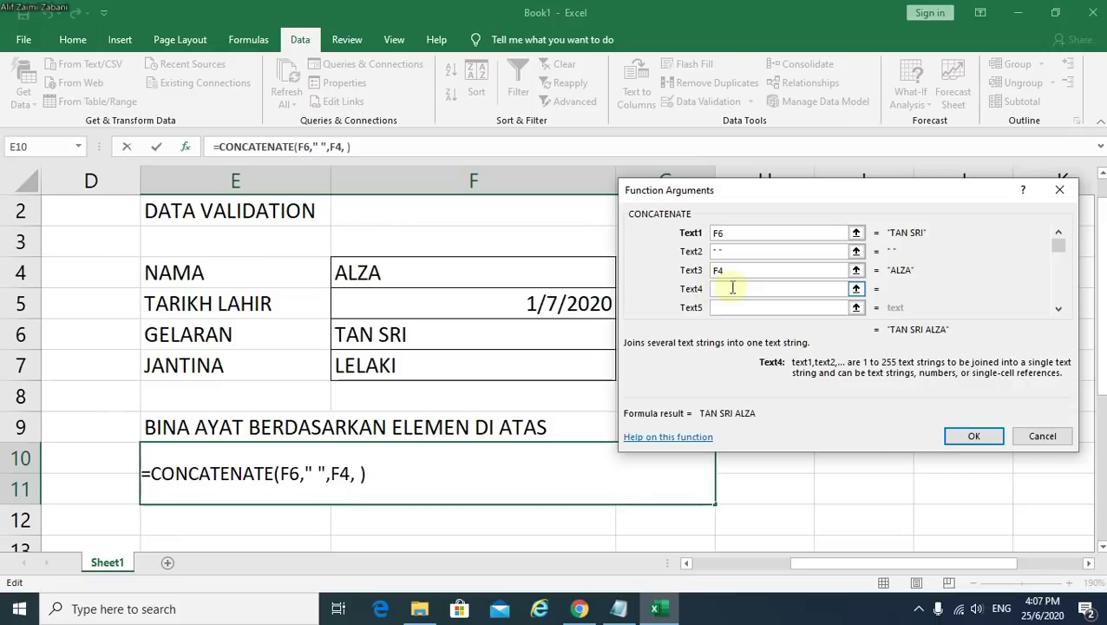
text(MER)
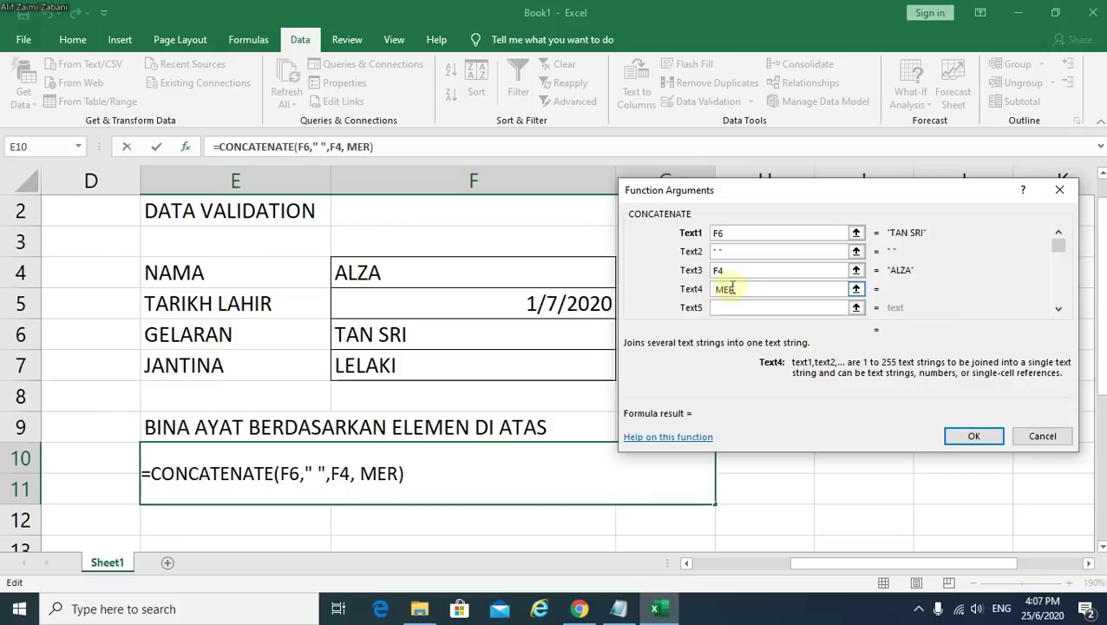
text(UPAKA)
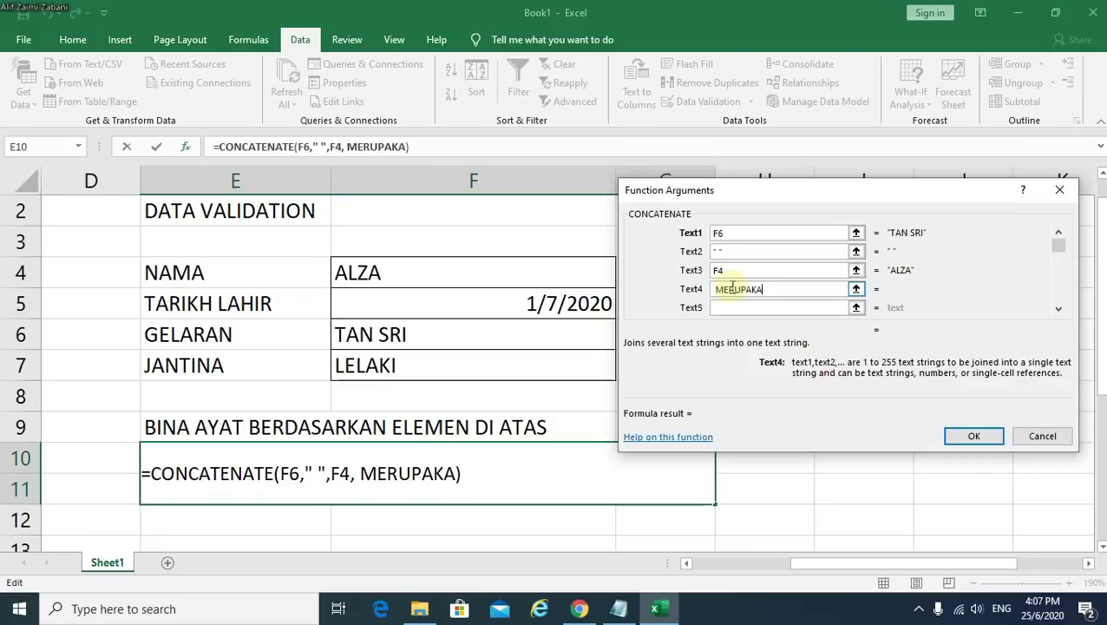
text(N SE)
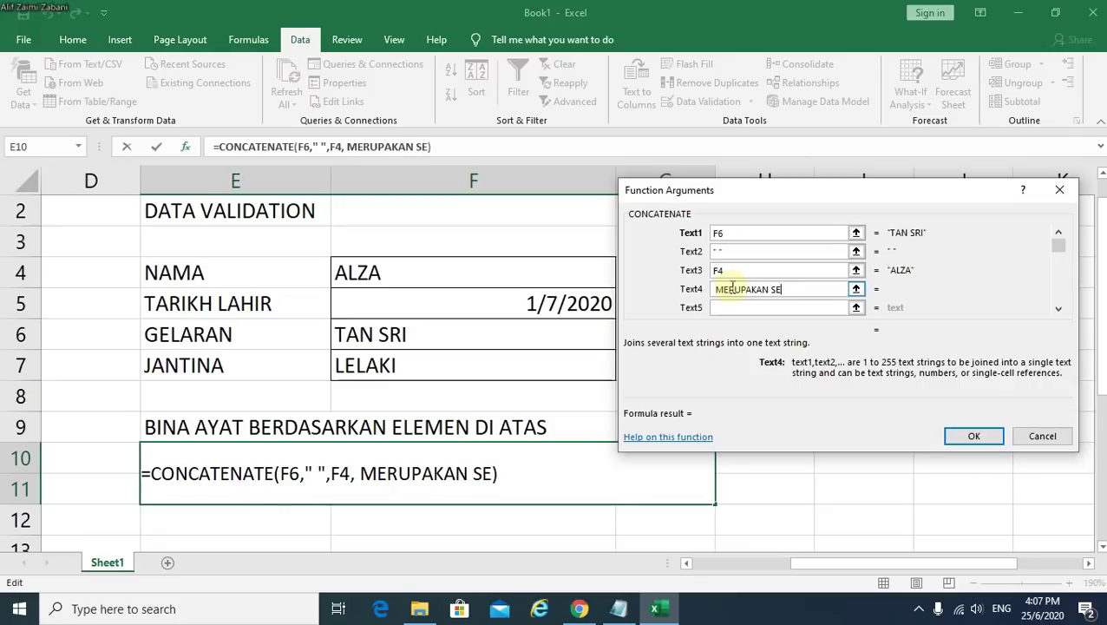
text(ORANG)
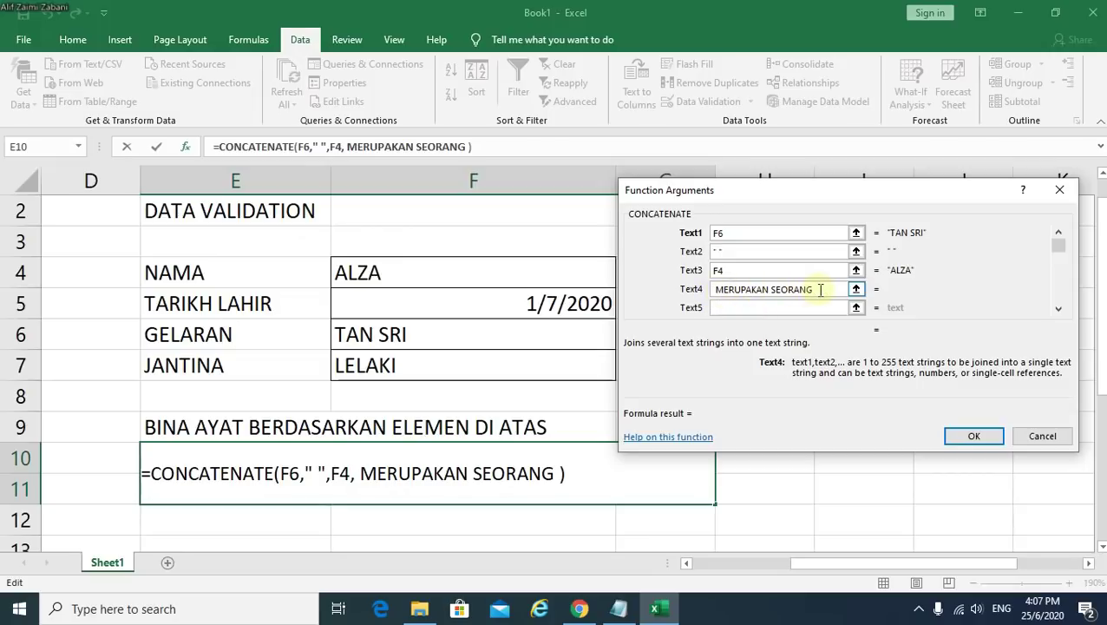
click(758, 307)
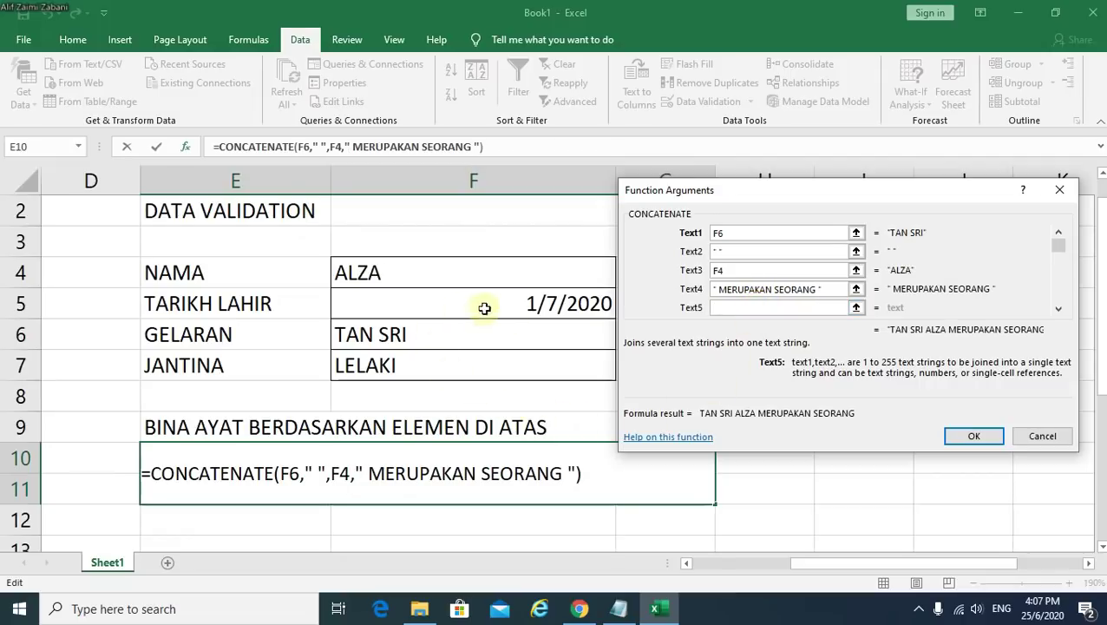
click(431, 364)
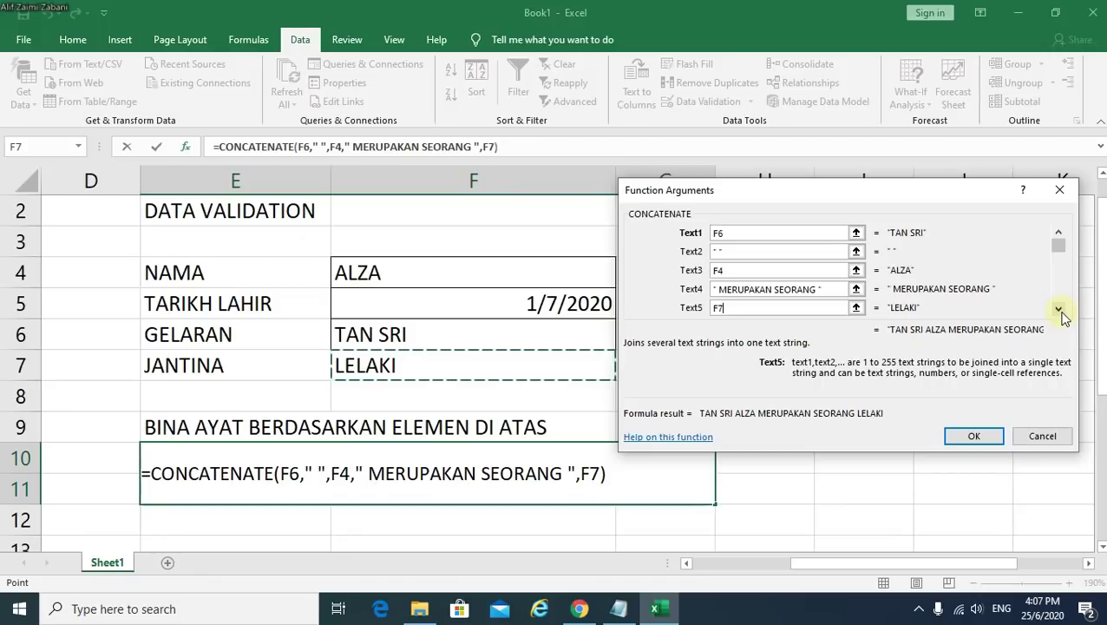
Add the fixed text " DAN LAHIR PADA " and the birth date reference F5 as the sixth and seventh CONCATENATE arguments
key(ctrl)
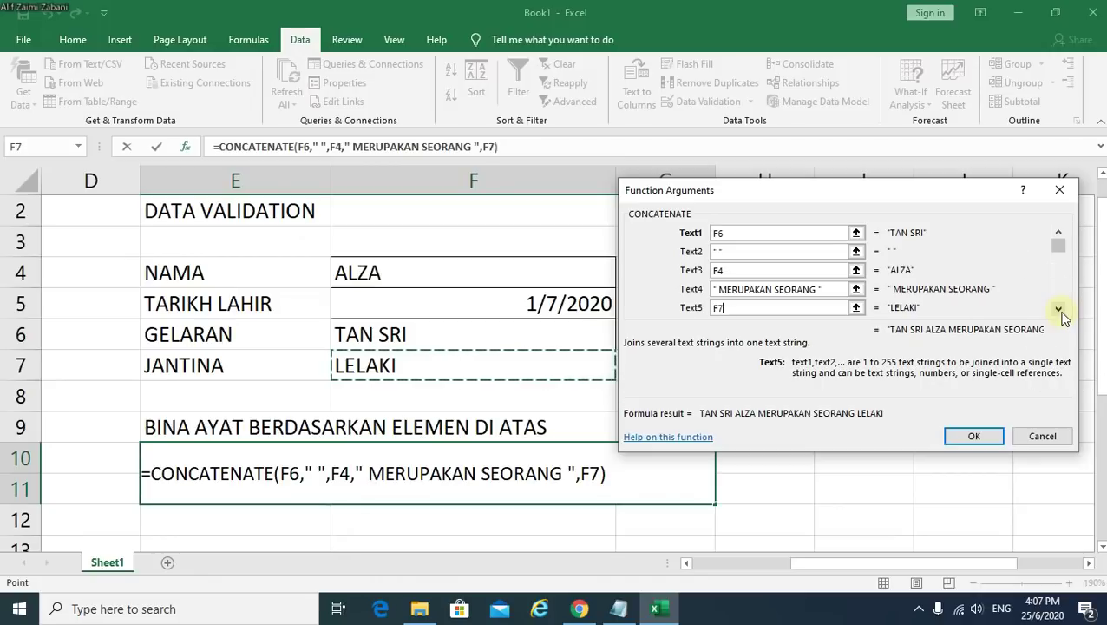
click(1060, 312)
click(1060, 312)
click(1060, 312)
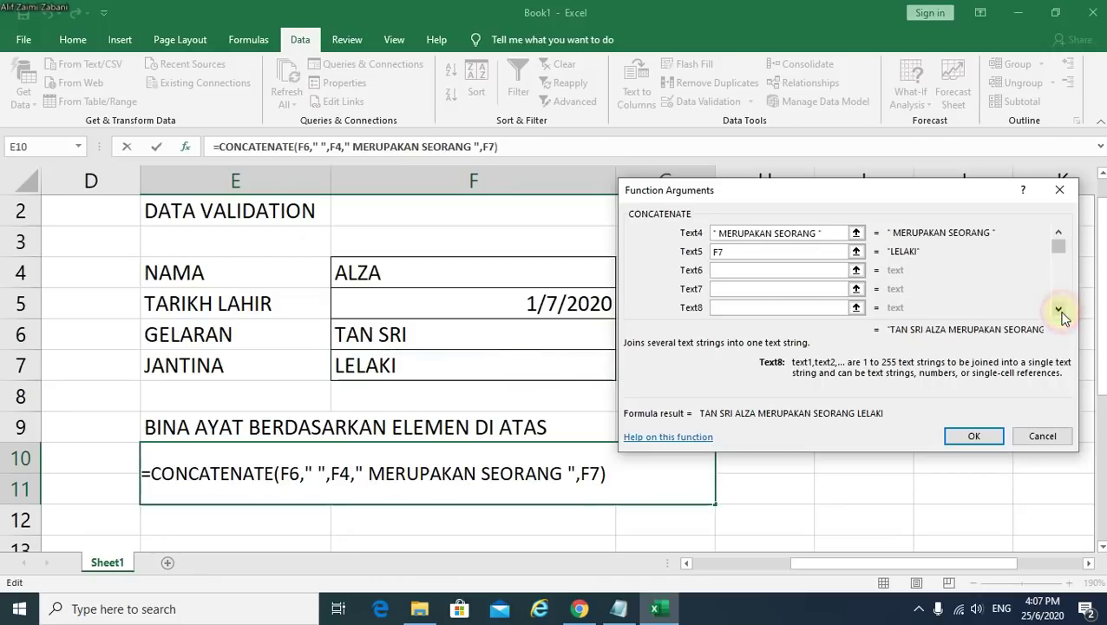
click(740, 269)
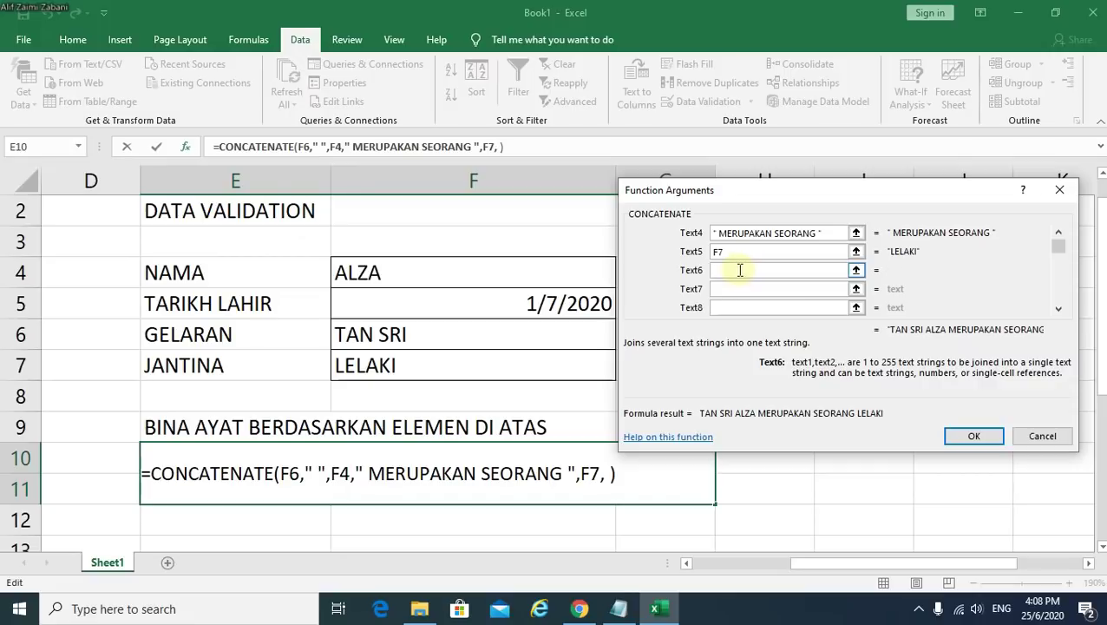
text(DAN )
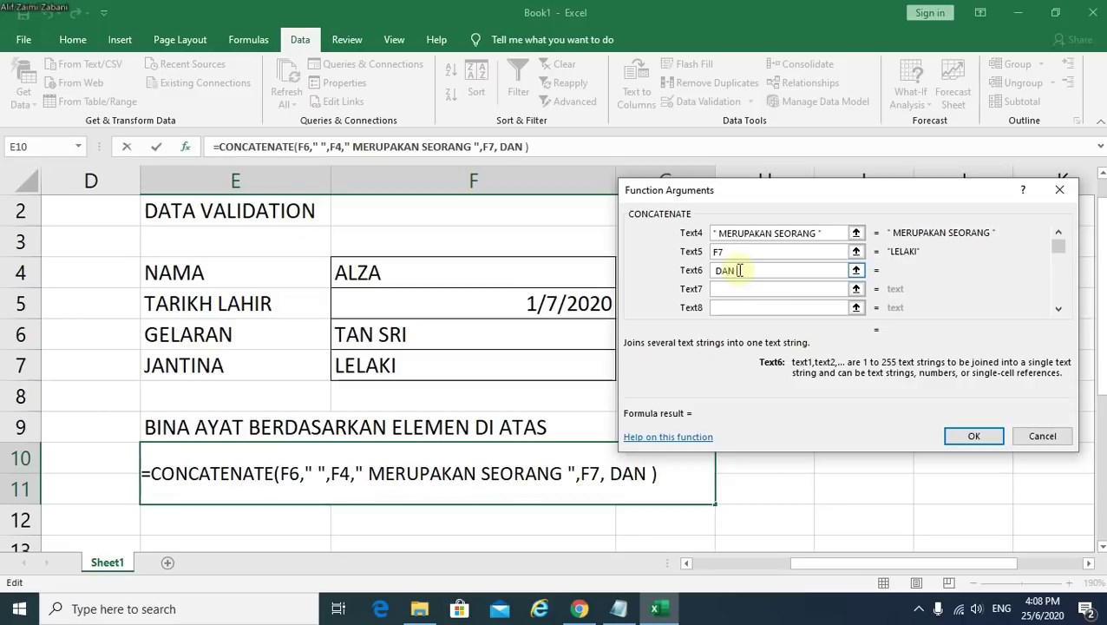
text(LAHIR )
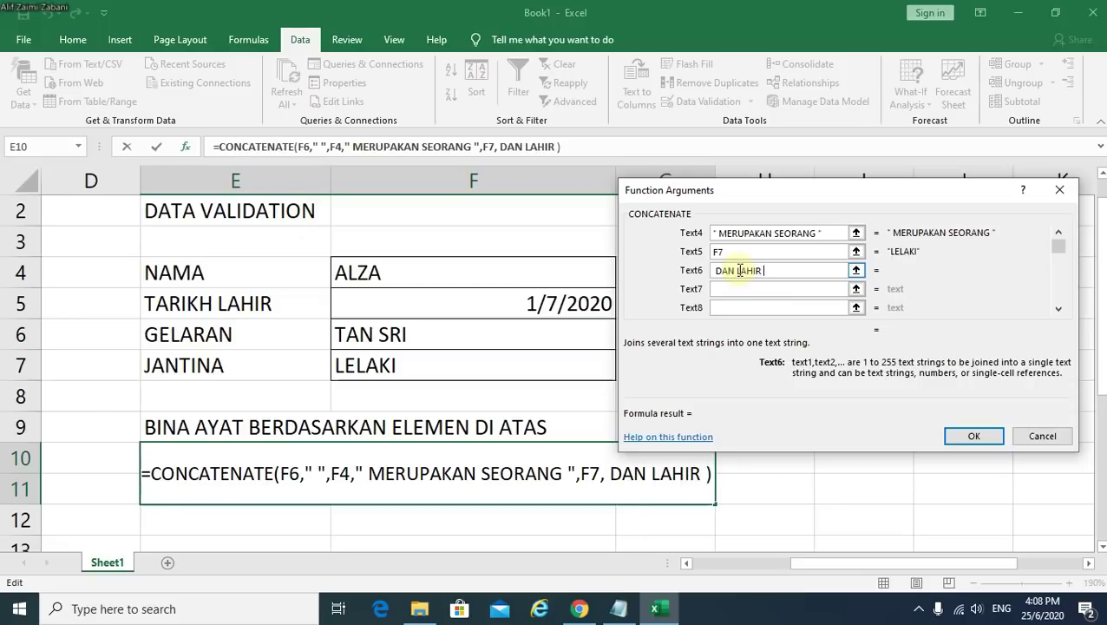
text(PADA)
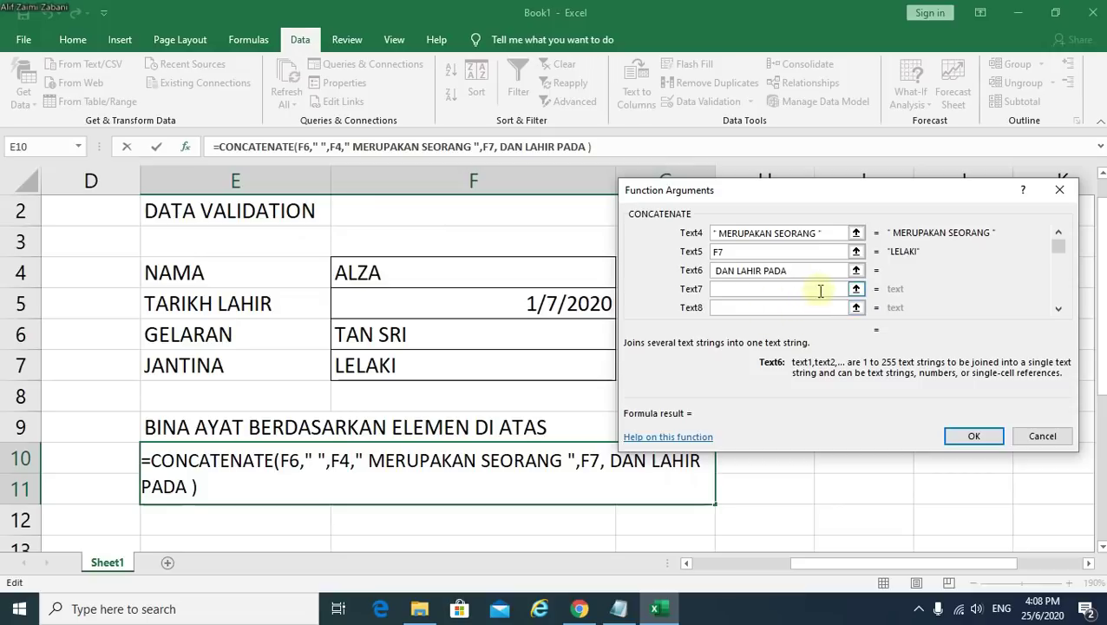
click(743, 290)
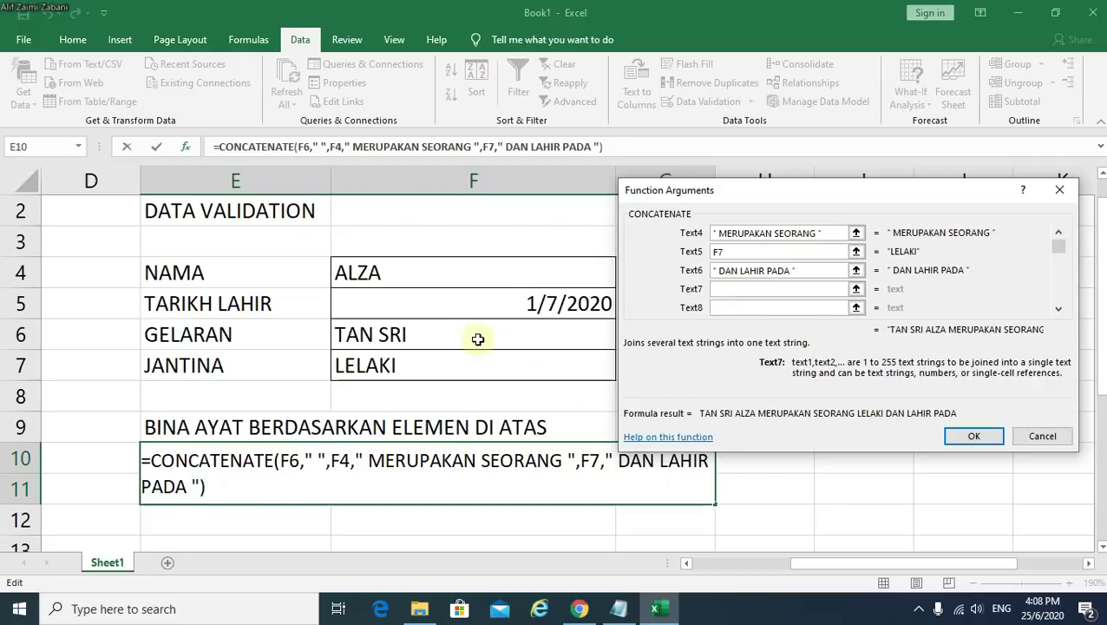
click(531, 305)
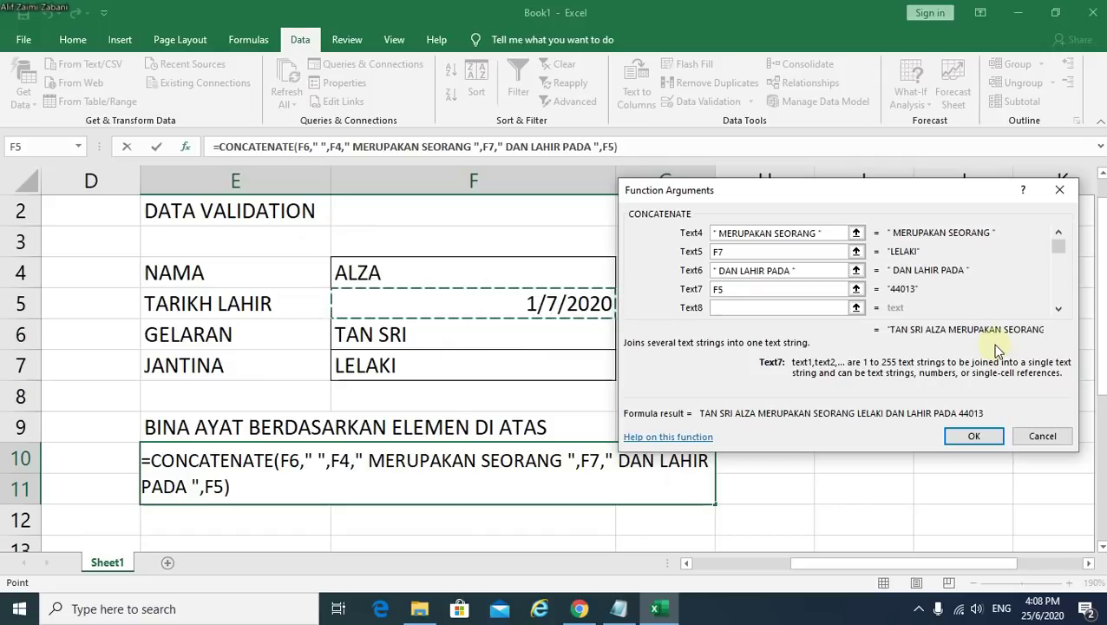
Add a full stop "." as the eighth CONCATENATE argument to end the sentence
click(750, 305)
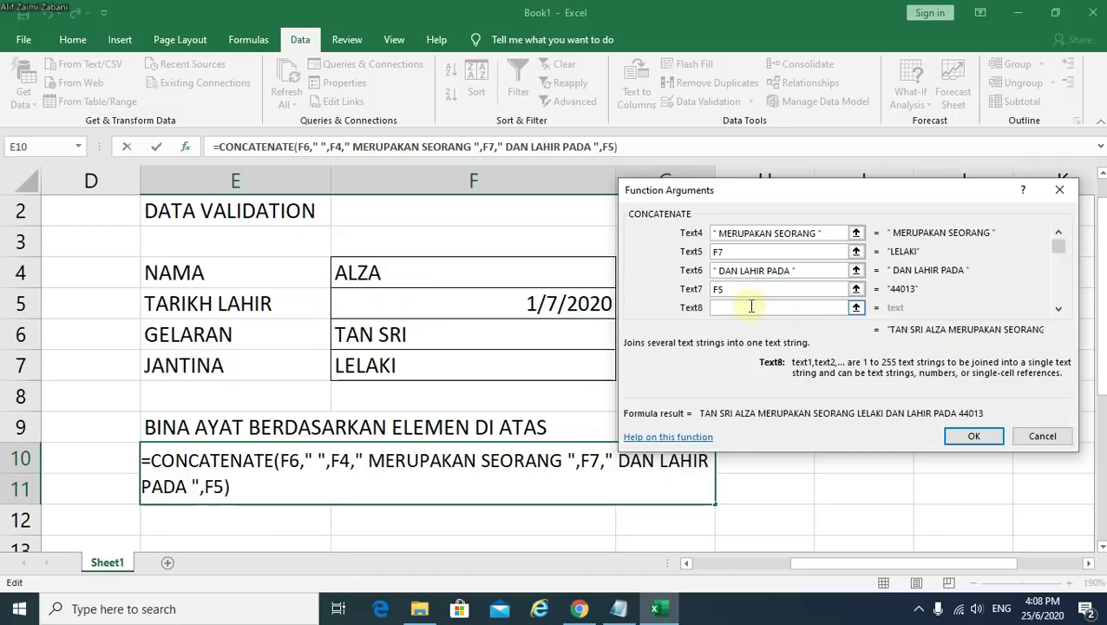
text(.)
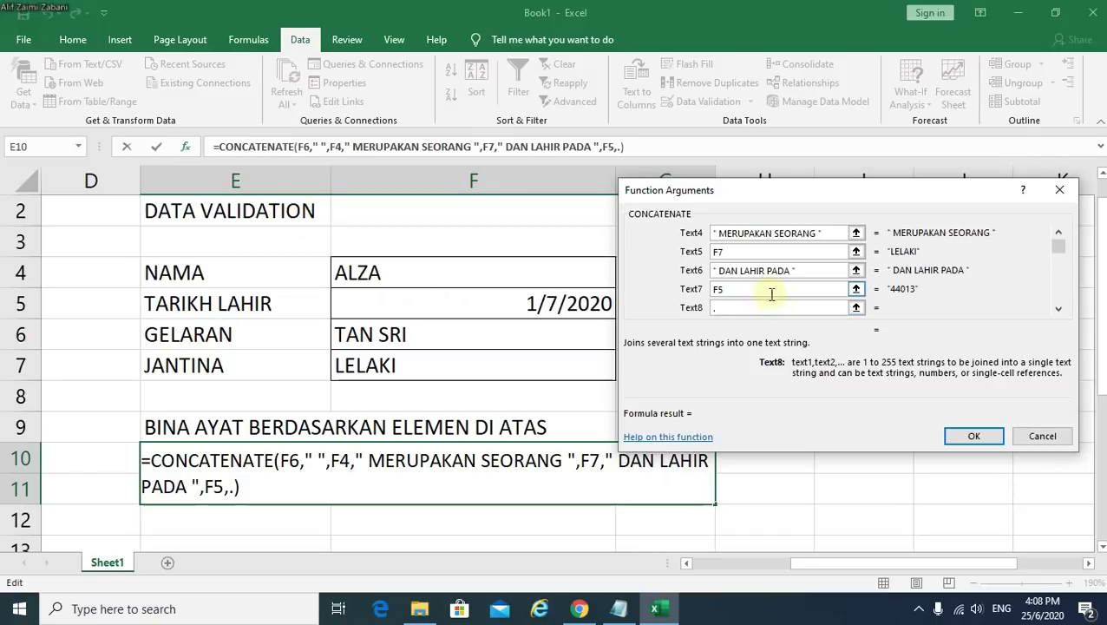
click(769, 301)
click(781, 288)
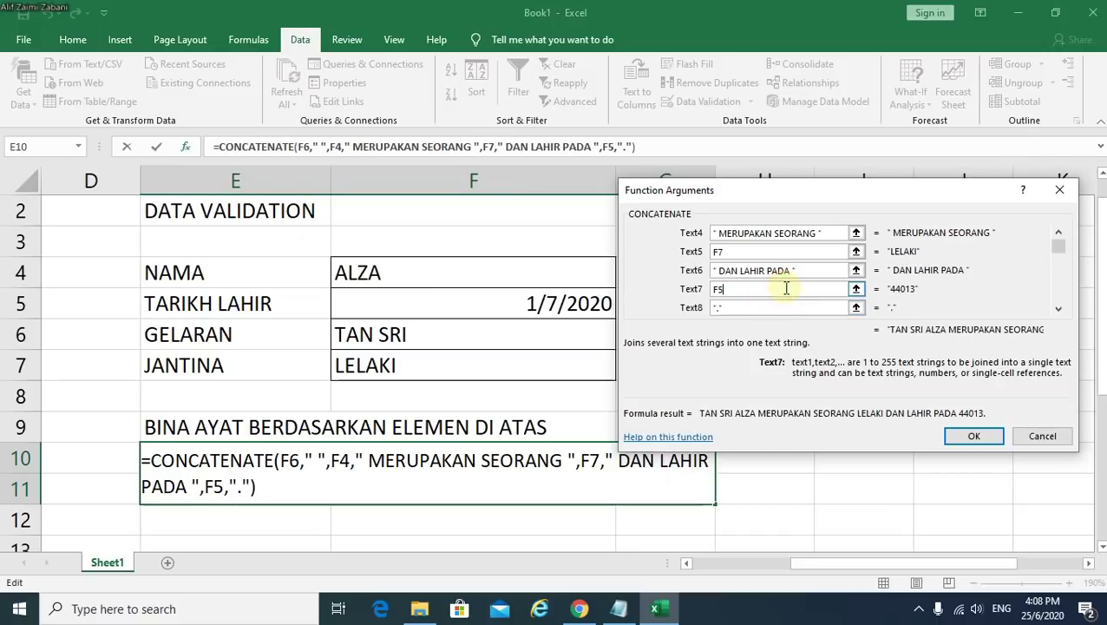
click(782, 308)
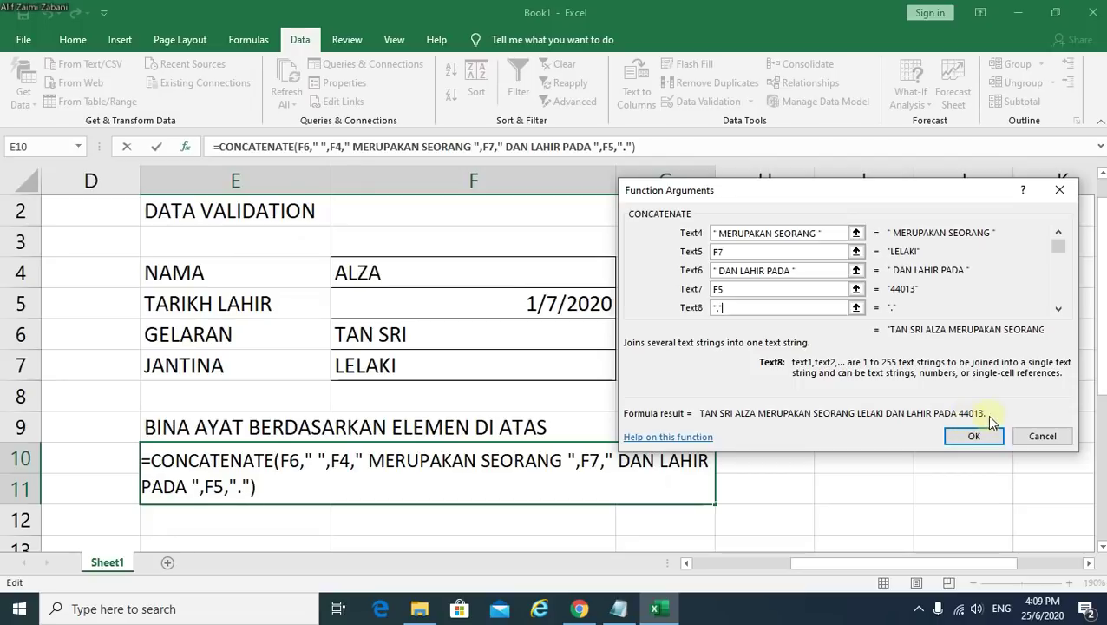
Wrap the F5 reference in a TEXT function with the date format "DD-MM-YYYY" and accept the CONCATENATE formula
click(716, 292)
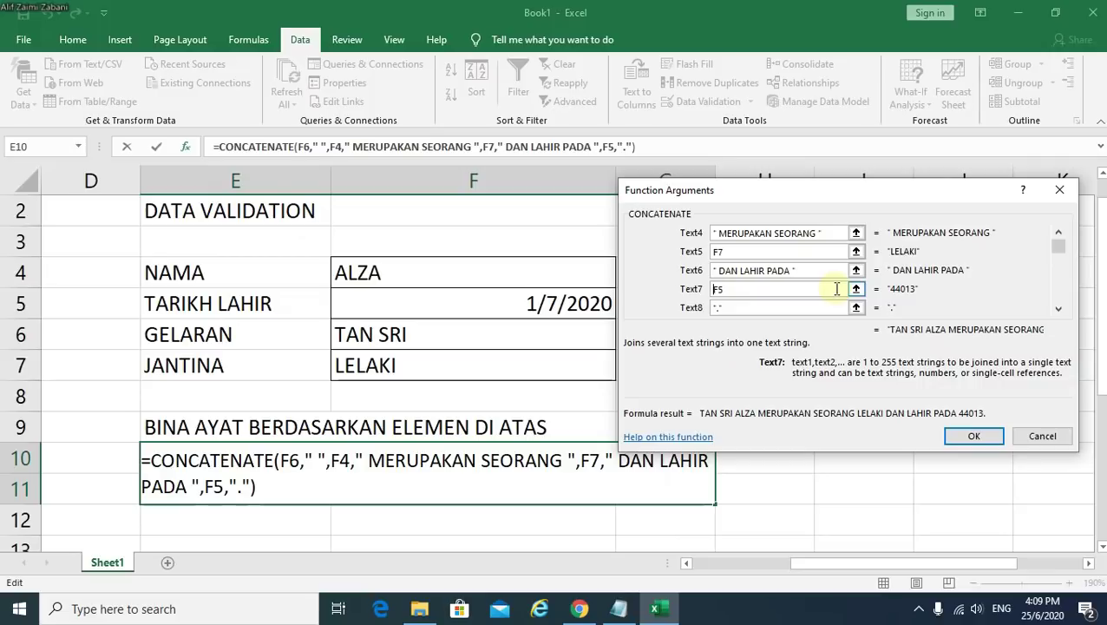
text(TEXT)
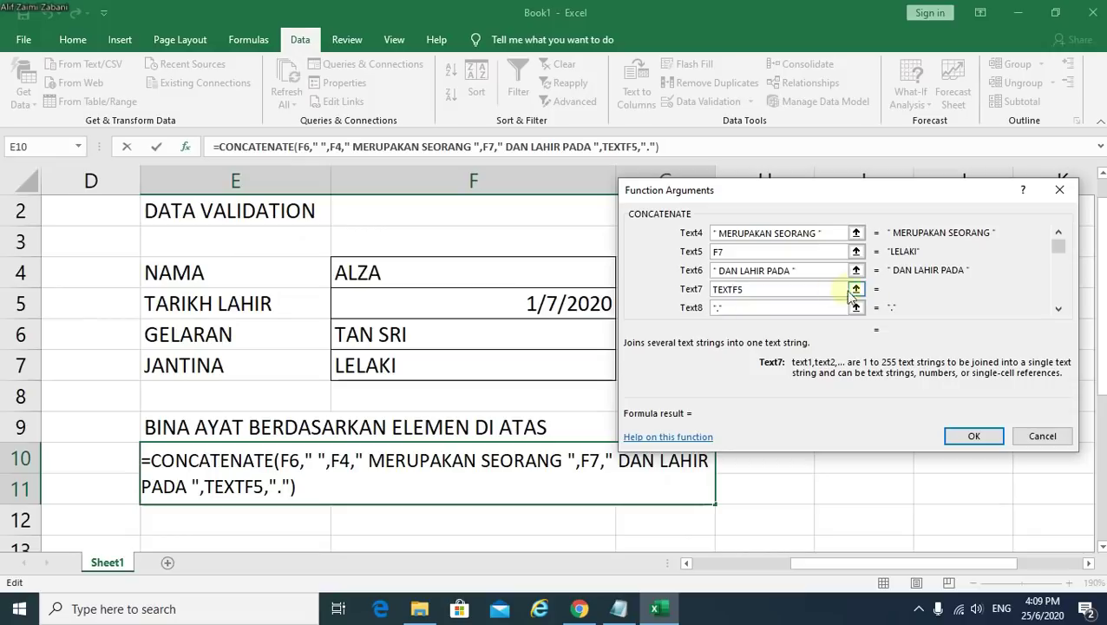
text(()
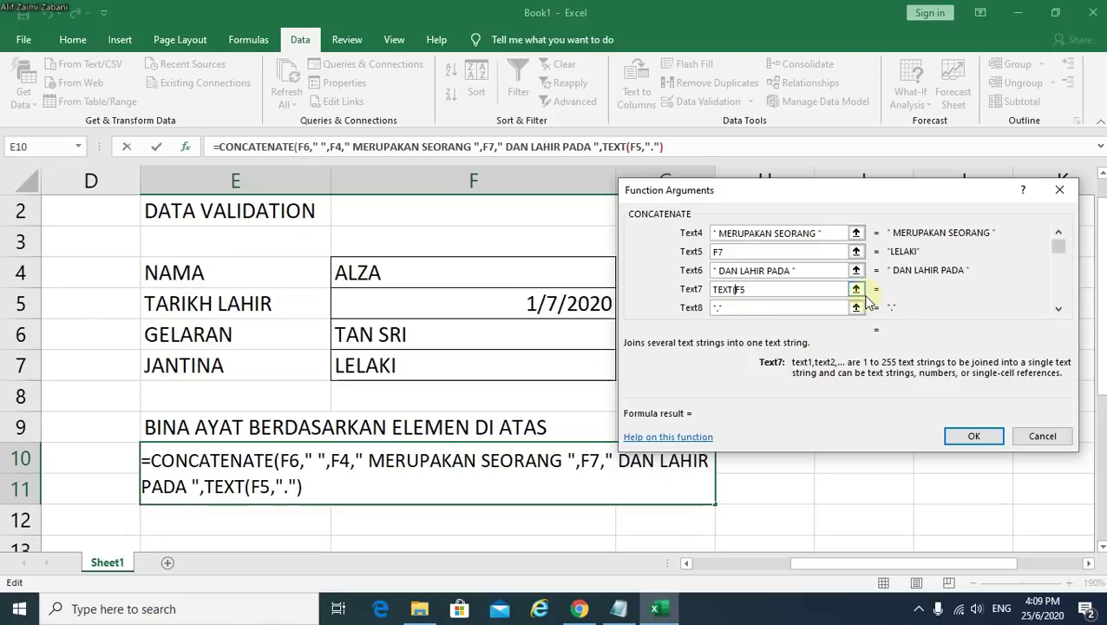
click(743, 288)
click(758, 288)
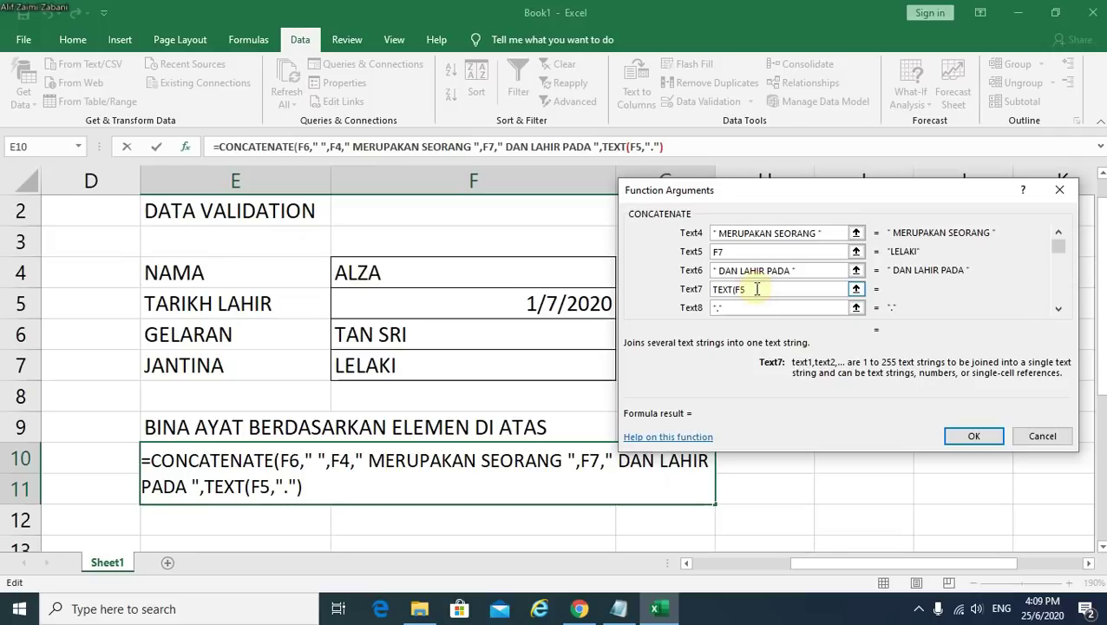
text(,)
text("DD)
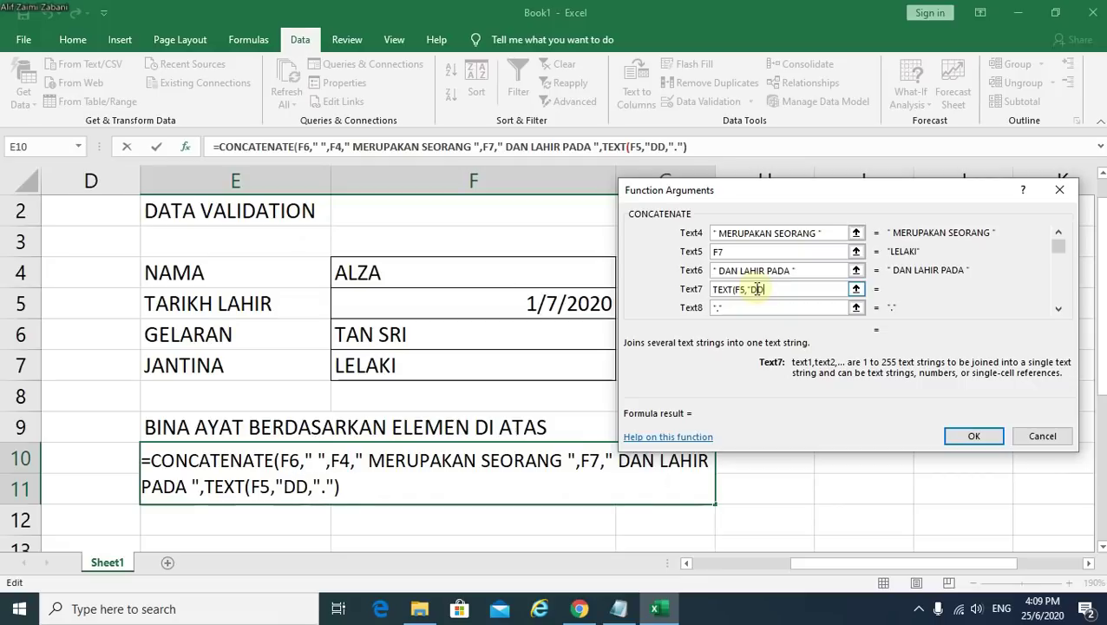
text(-MM-)
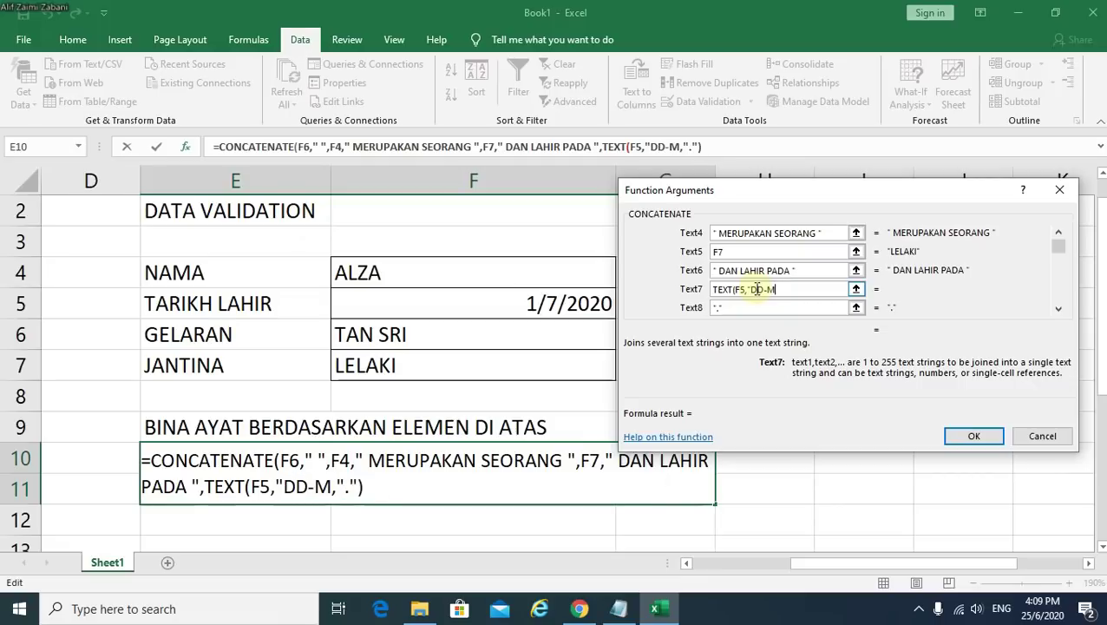
text(YY)
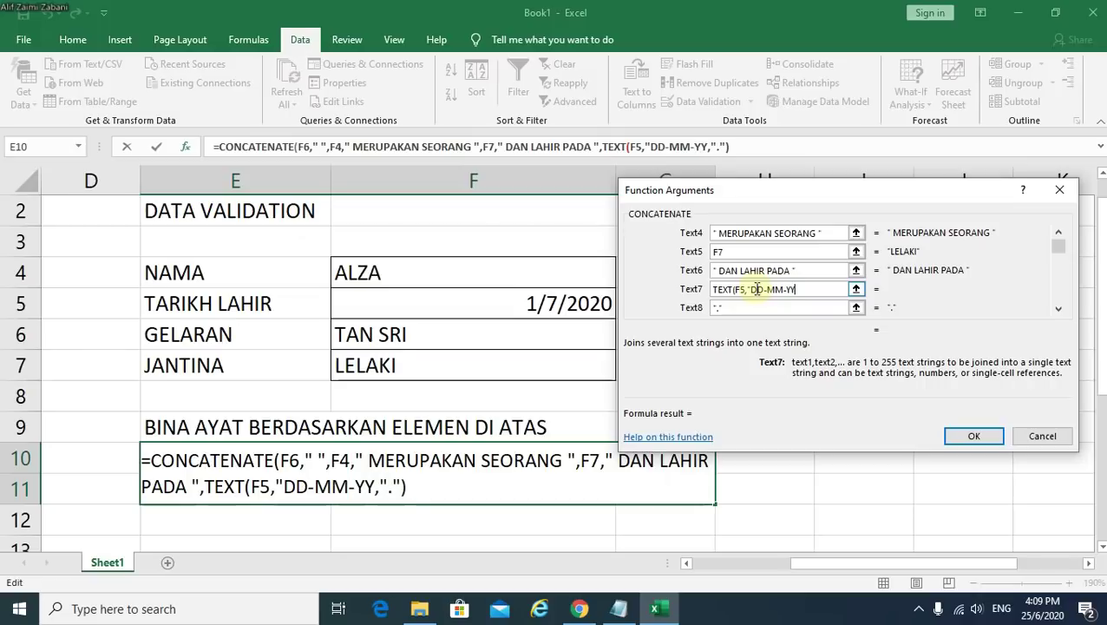
text(")
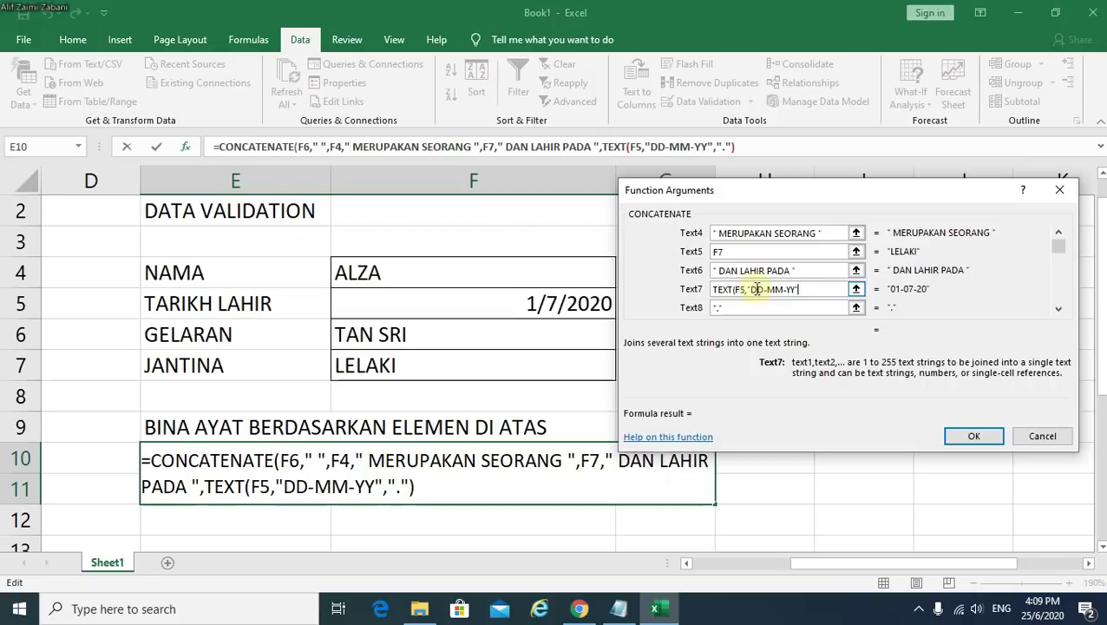
text())
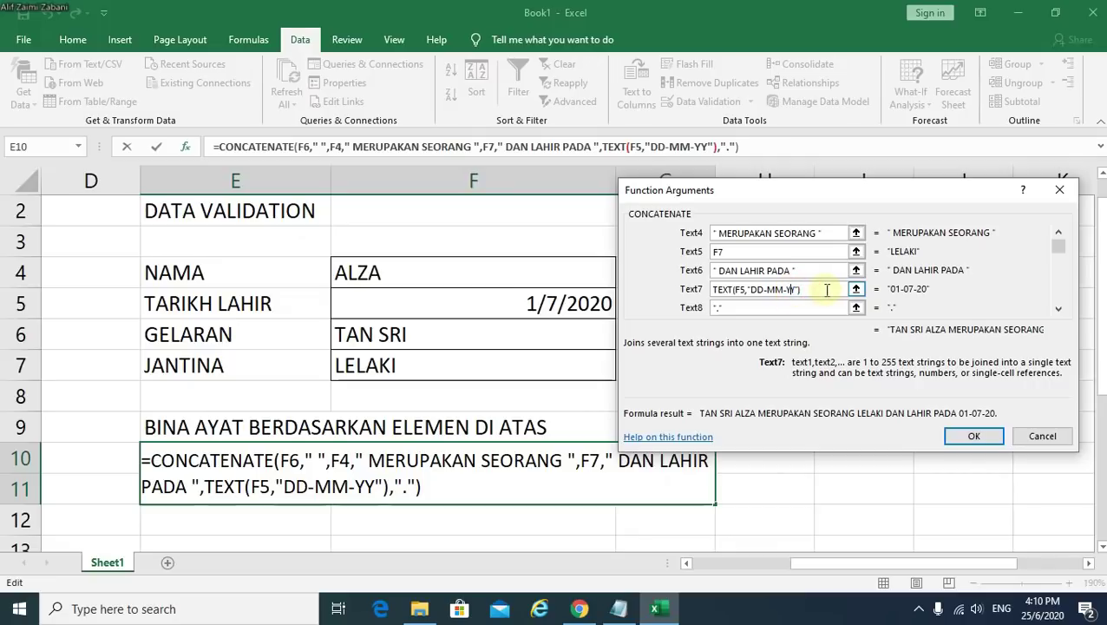
text(YY)
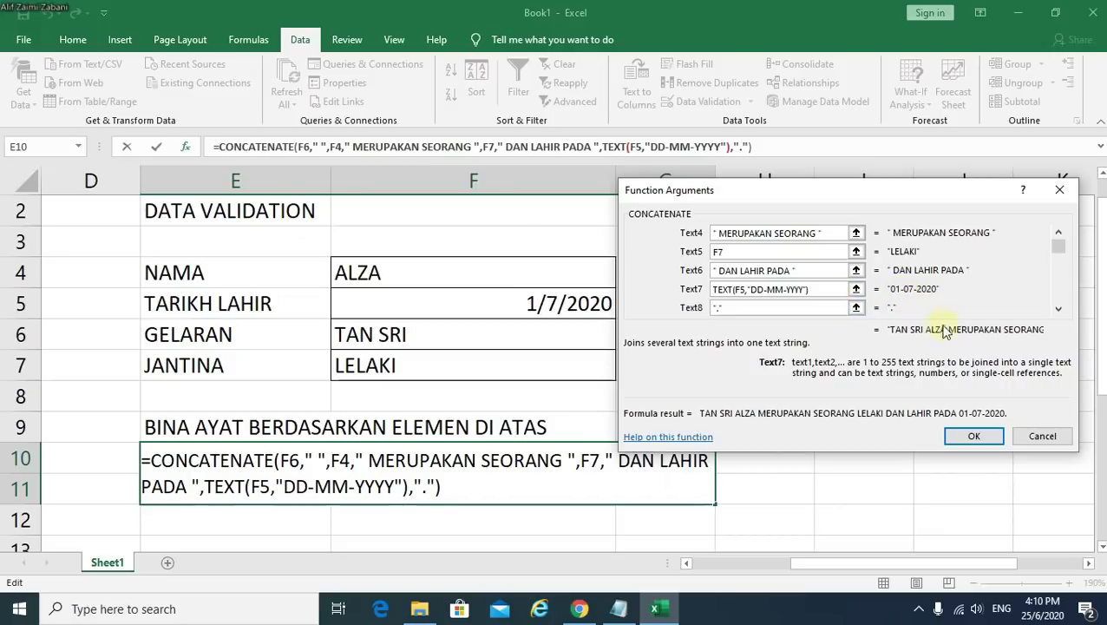
click(975, 437)
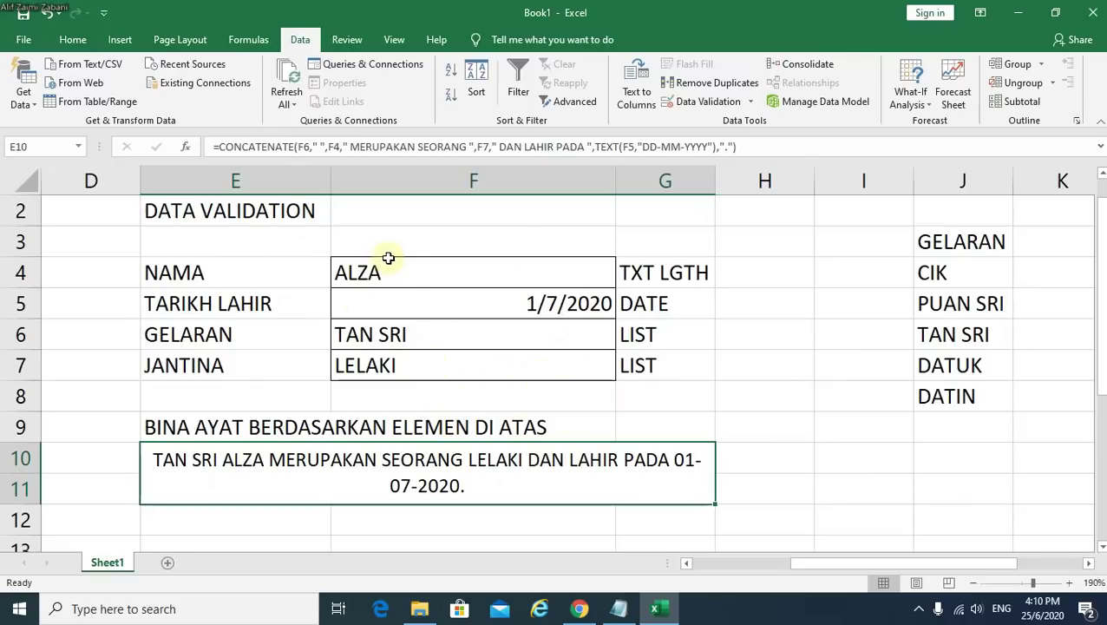
Replace the NAMA entry in F4 with a different person's name and change the birth year in the TARIKH LAHIR cell F5
click(429, 275)
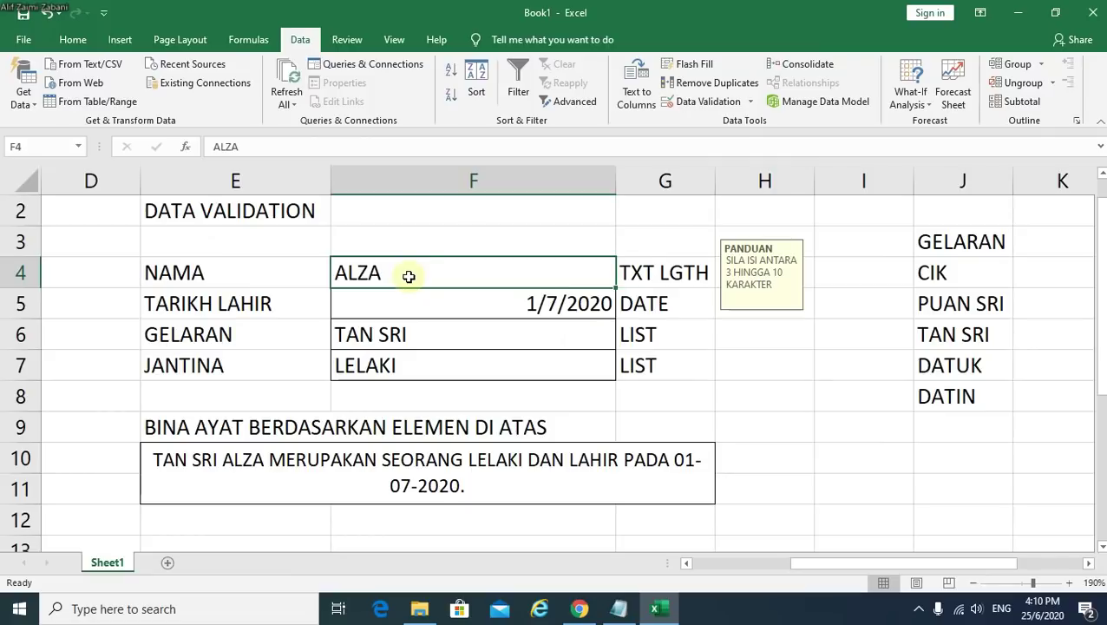
text(AISHAH)
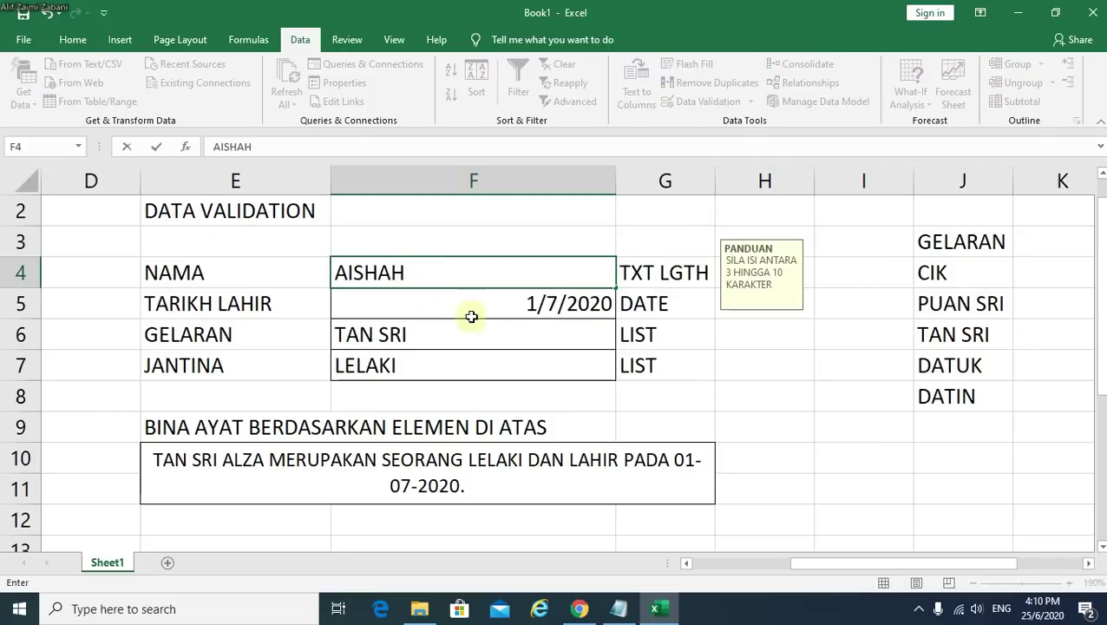
key(Return)
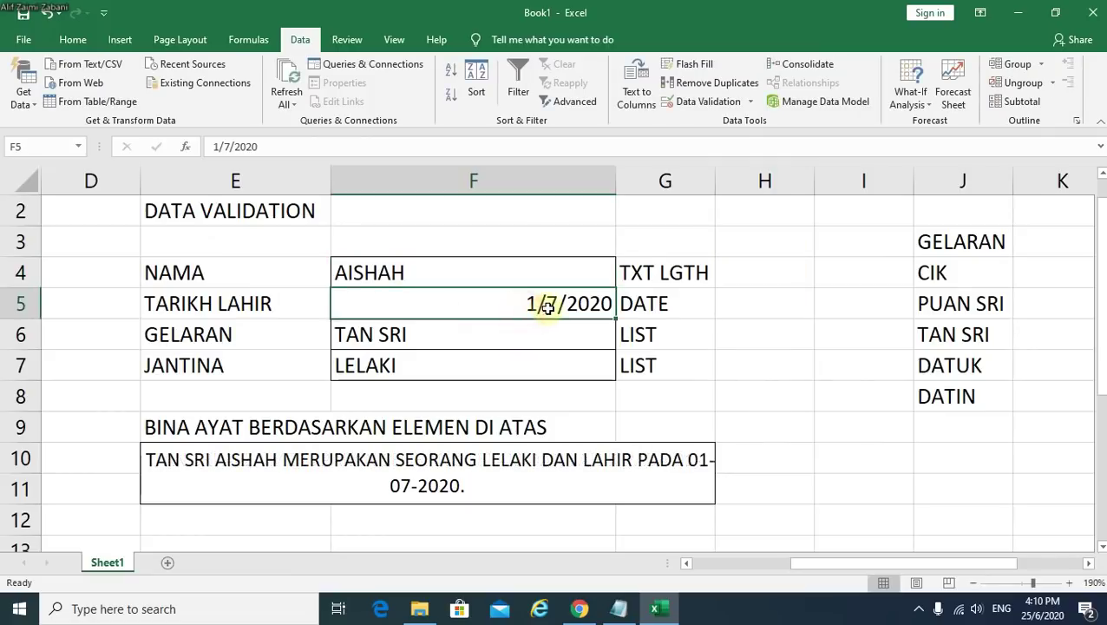
double_click(577, 307)
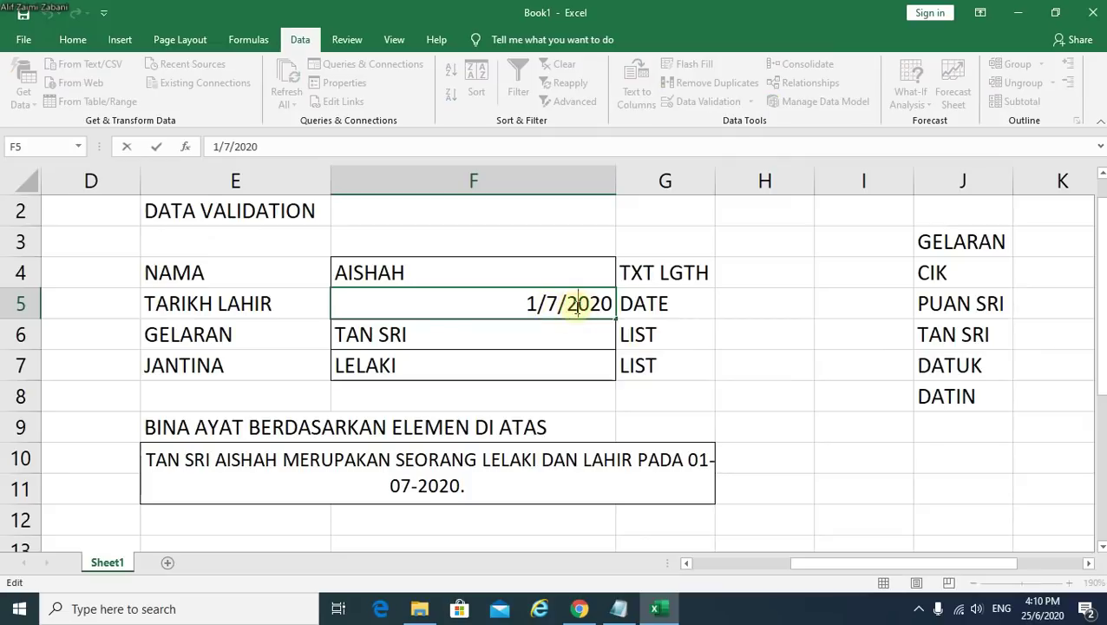
drag(572, 304, 611, 303)
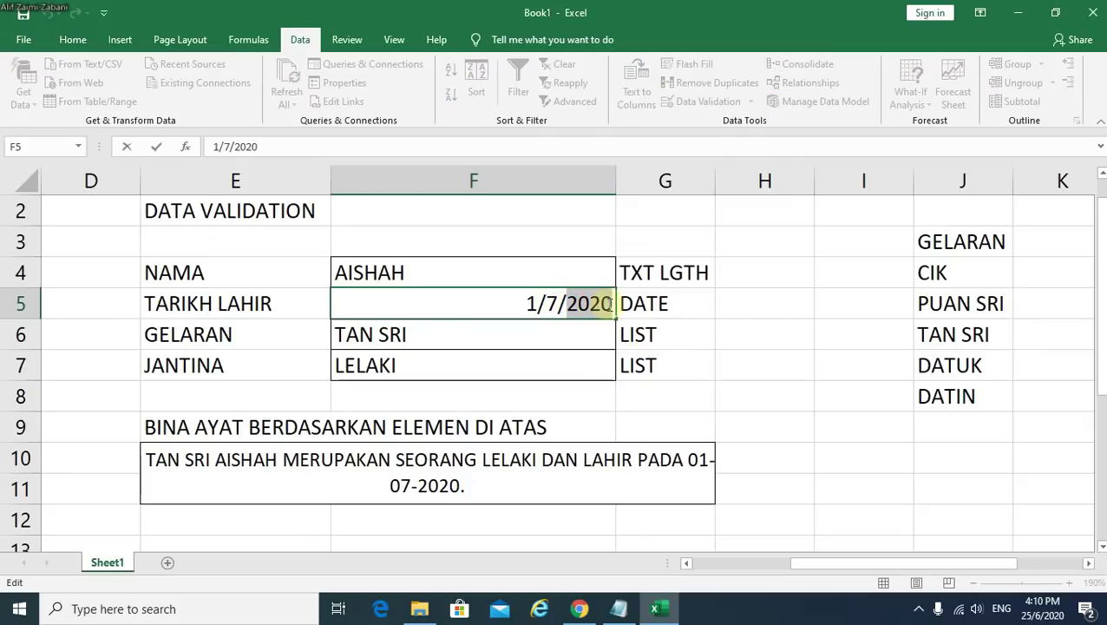
text(1995)
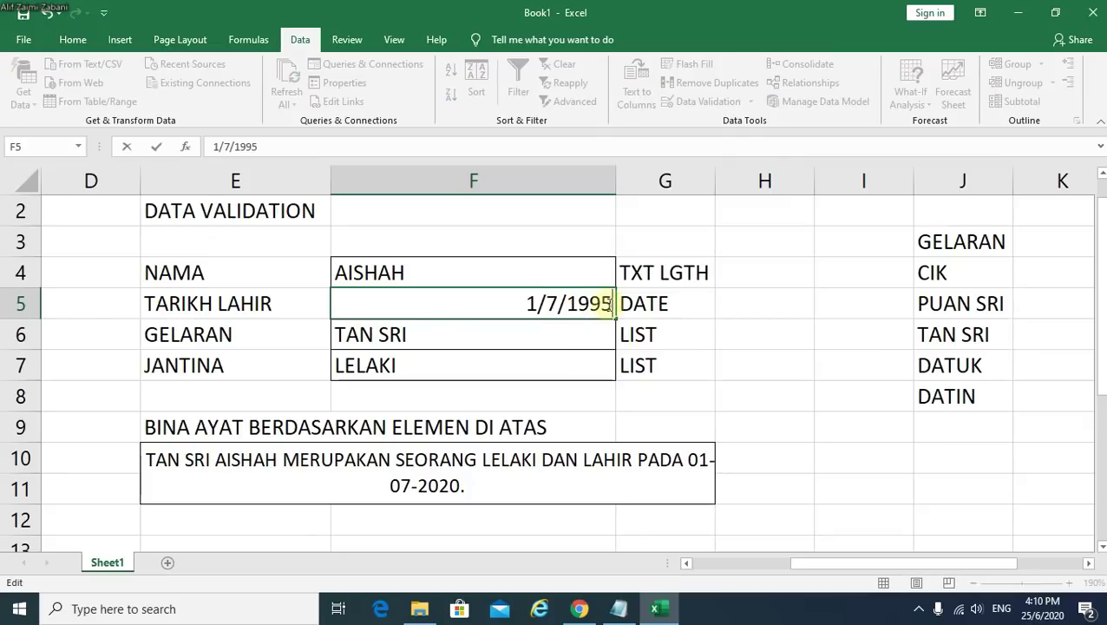
Choose PEREMPUAN from the validation list of the JANTINA entry cell F7
click(521, 369)
click(622, 371)
click(490, 408)
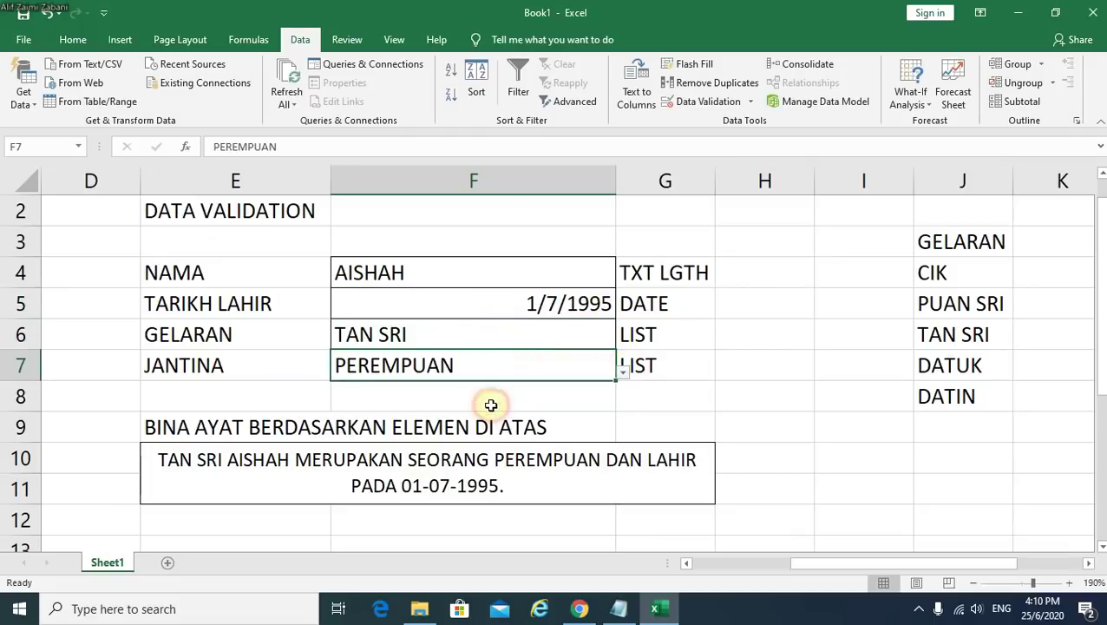
click(795, 450)
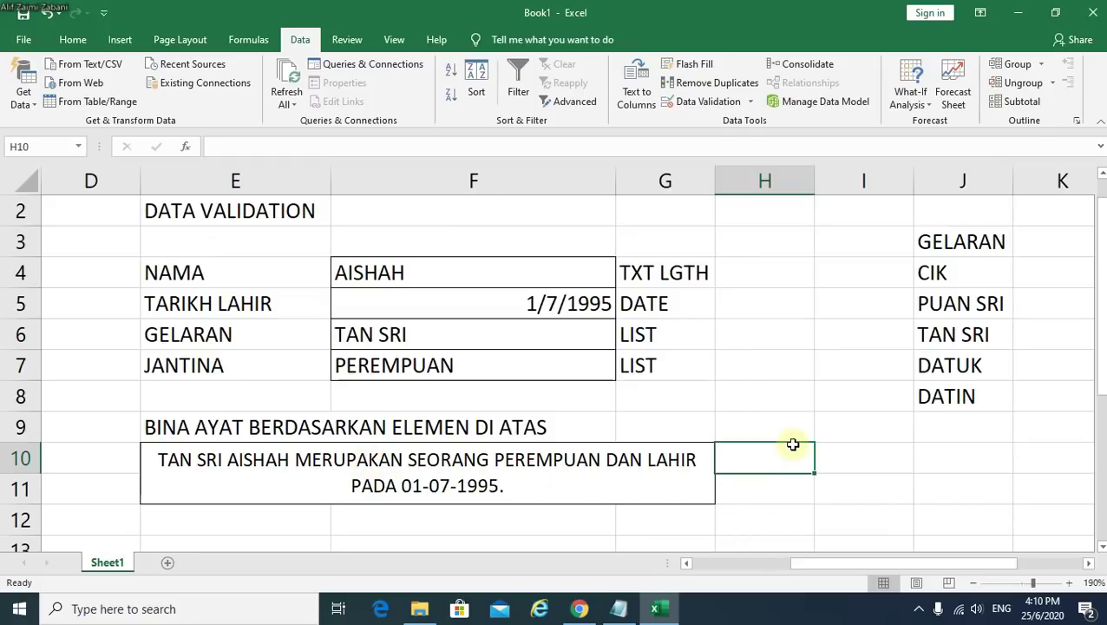
click(769, 494)
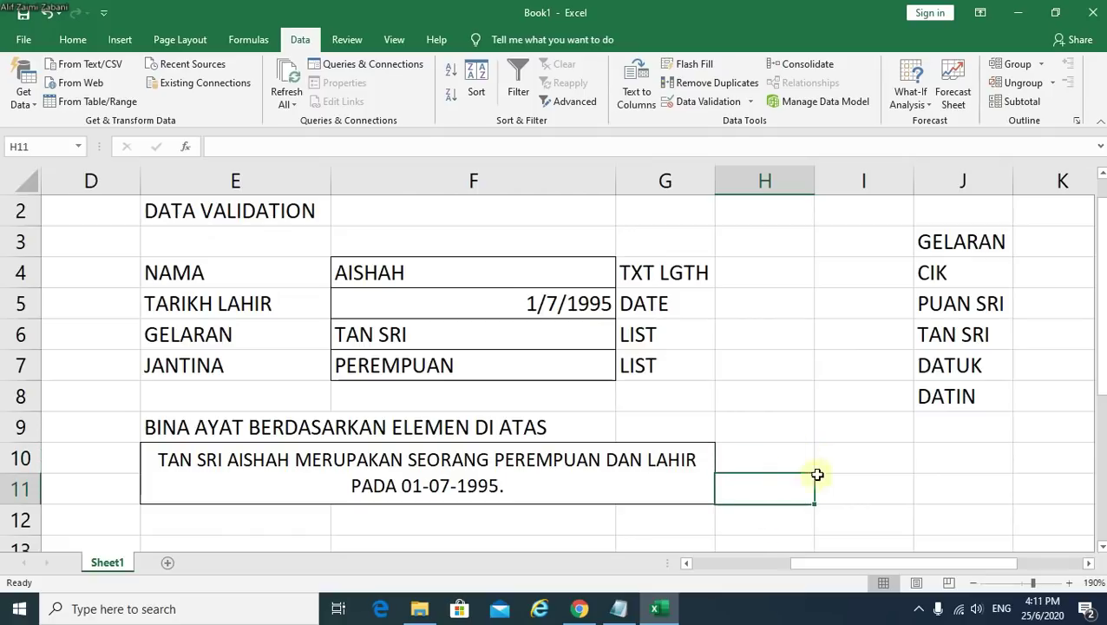
click(800, 467)
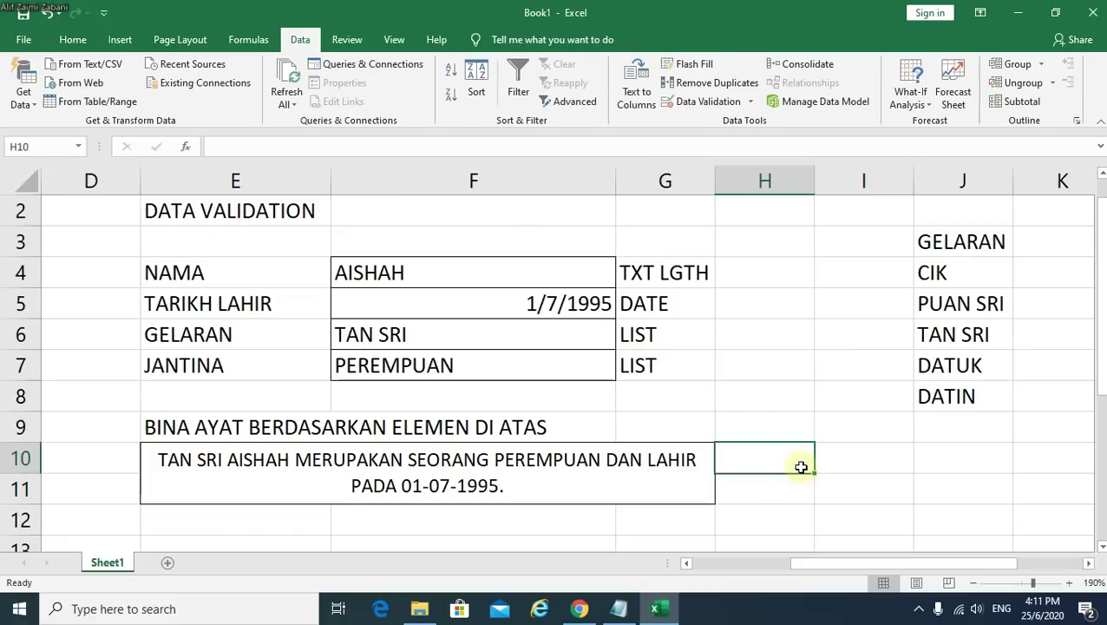